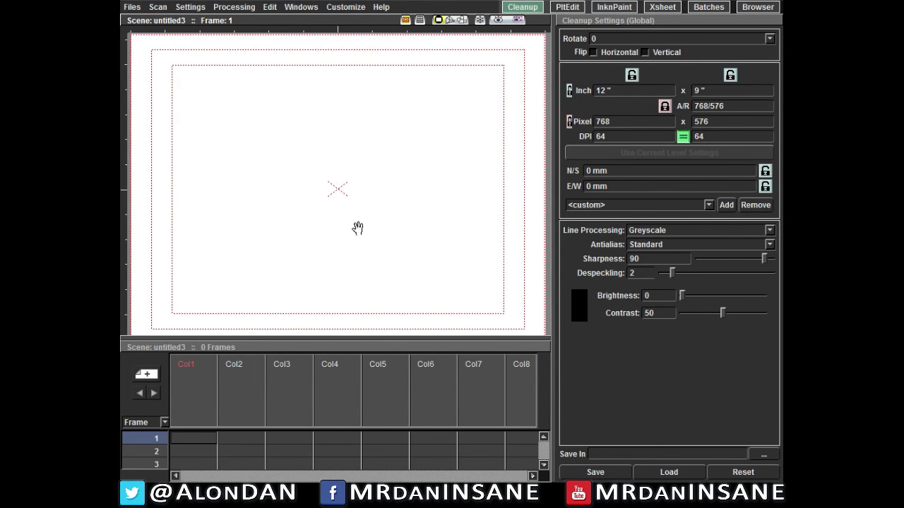
Show the Toolbar and the Tool Options Bar in the viewer, and reveal the toolbar's remaining tools.
right_click(367, 173)
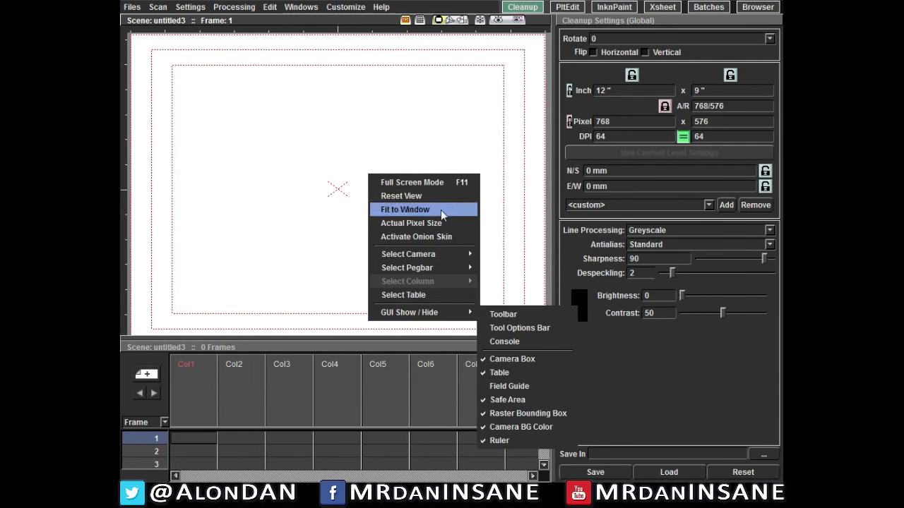
mouse_move(448, 312)
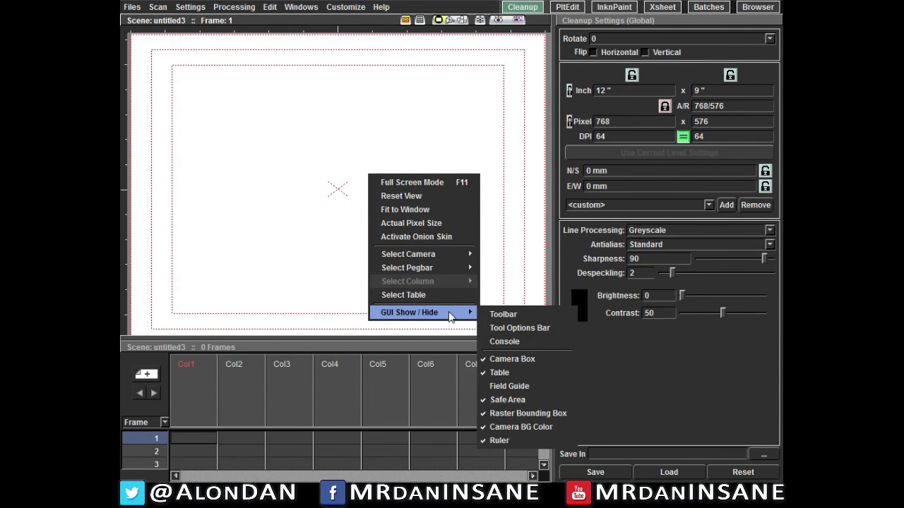
click(526, 317)
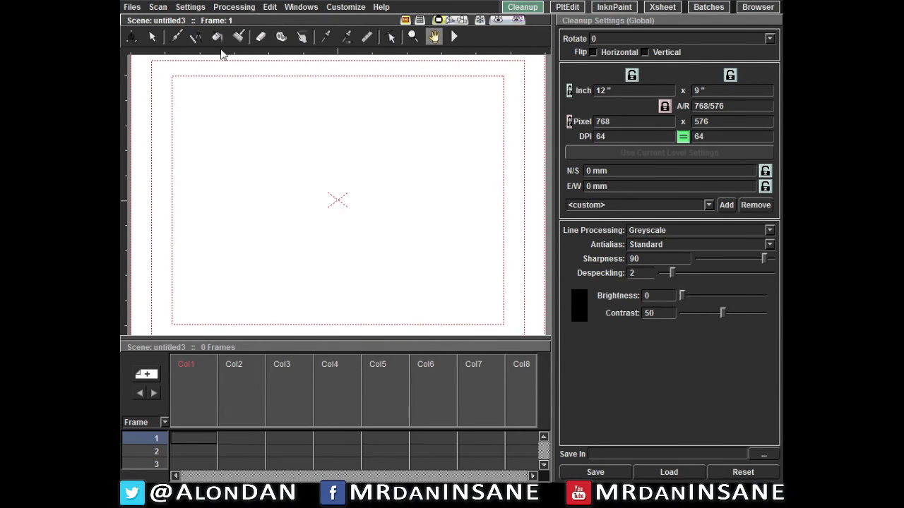
click(454, 37)
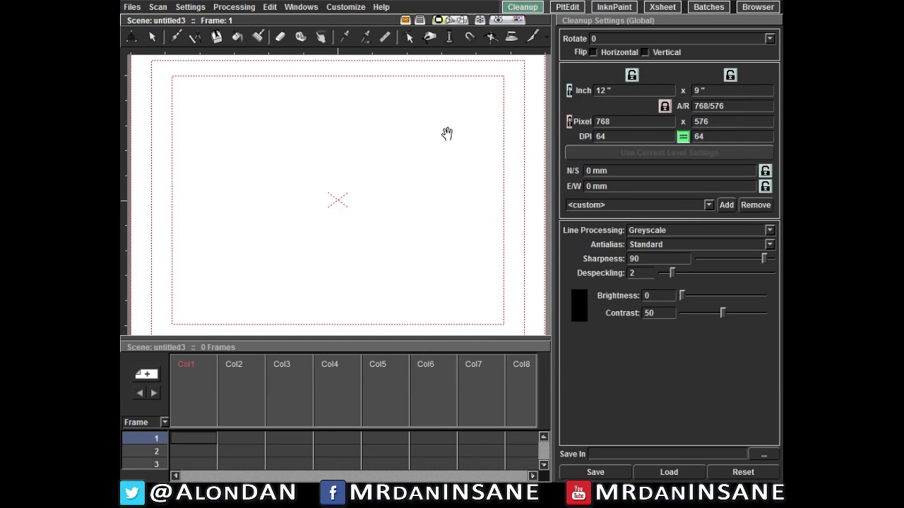
right_click(374, 170)
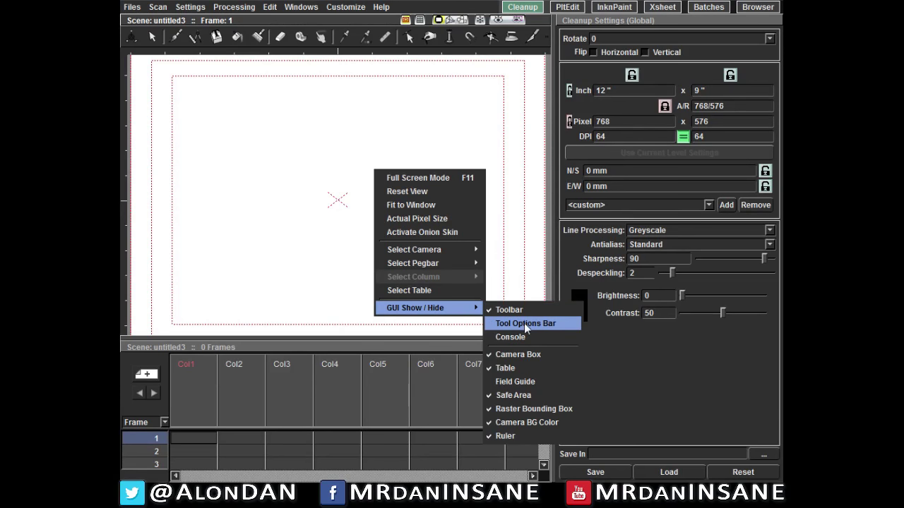
click(532, 324)
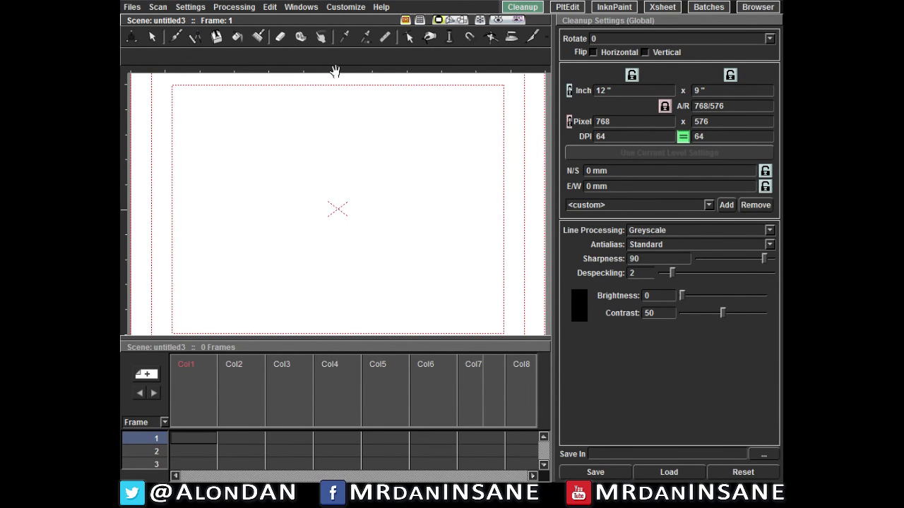
Examine the options offered for different tools, including the Brush, Selection, Eraser and Ruler, finishing on the Selection Tool.
click(176, 37)
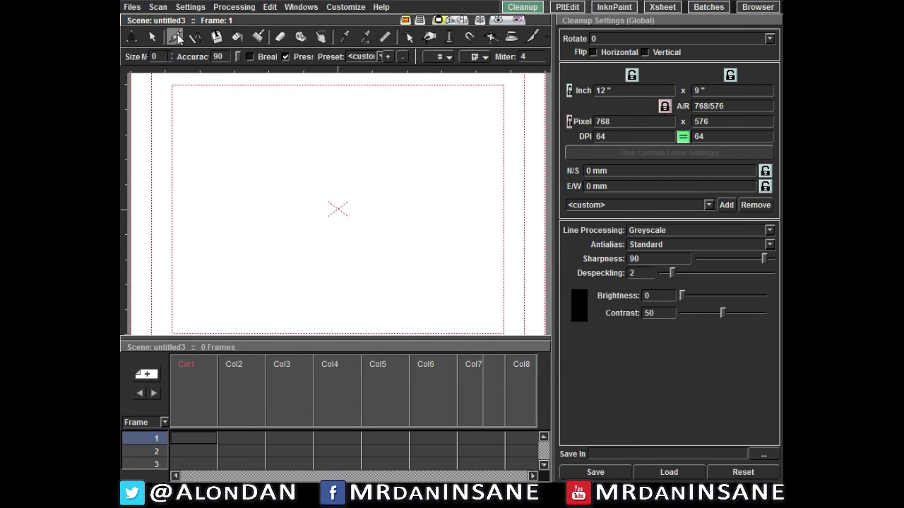
click(153, 37)
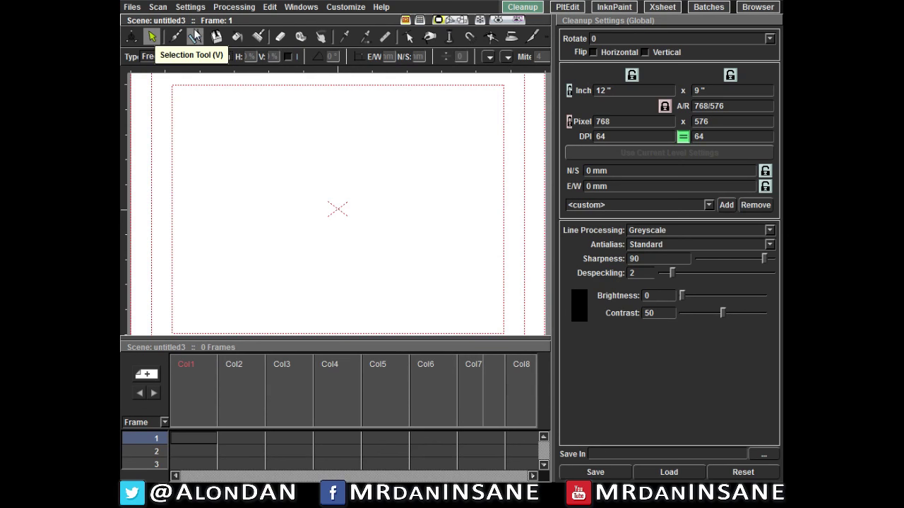
click(258, 39)
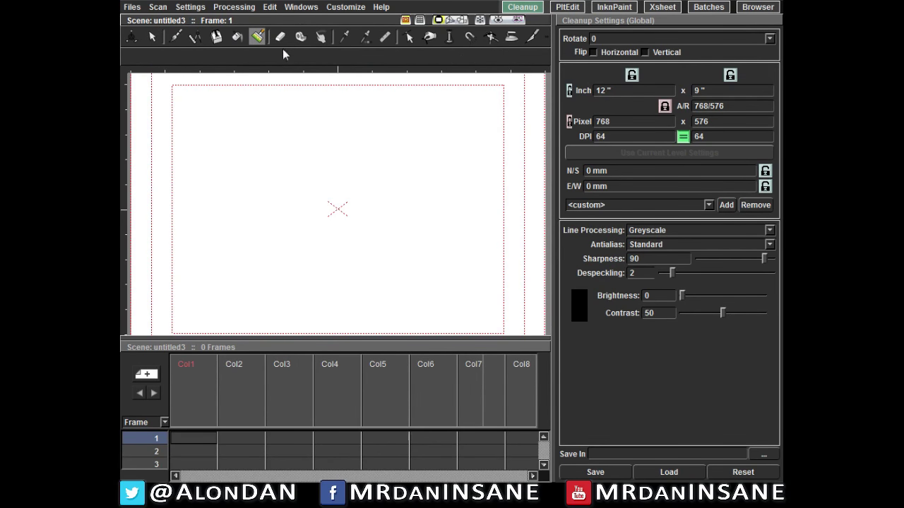
click(280, 38)
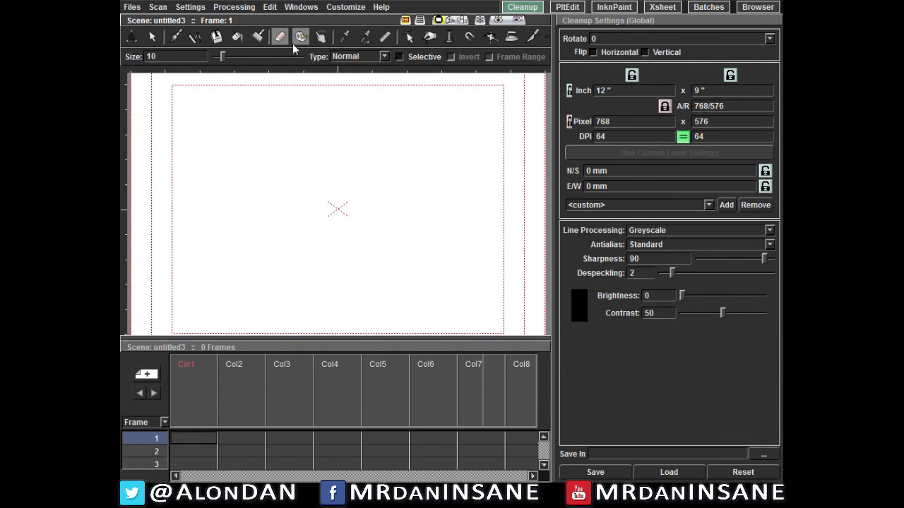
click(409, 37)
click(345, 38)
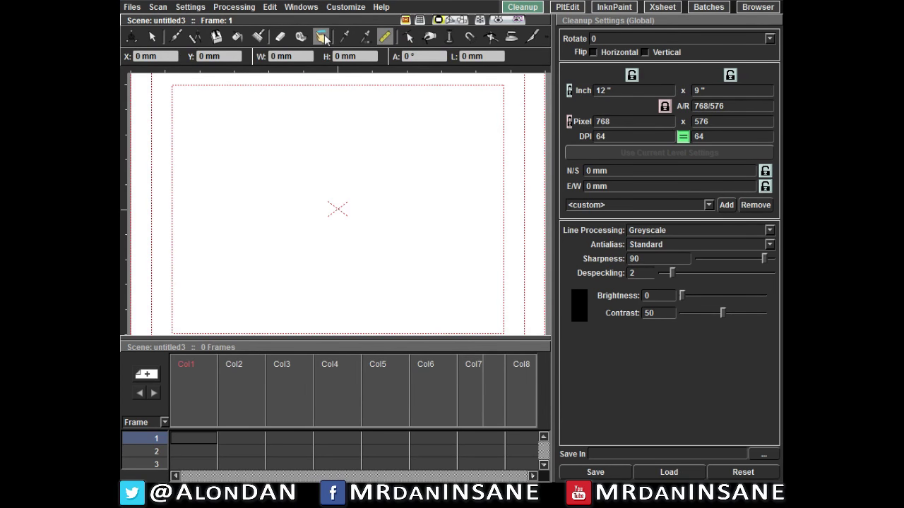
click(281, 37)
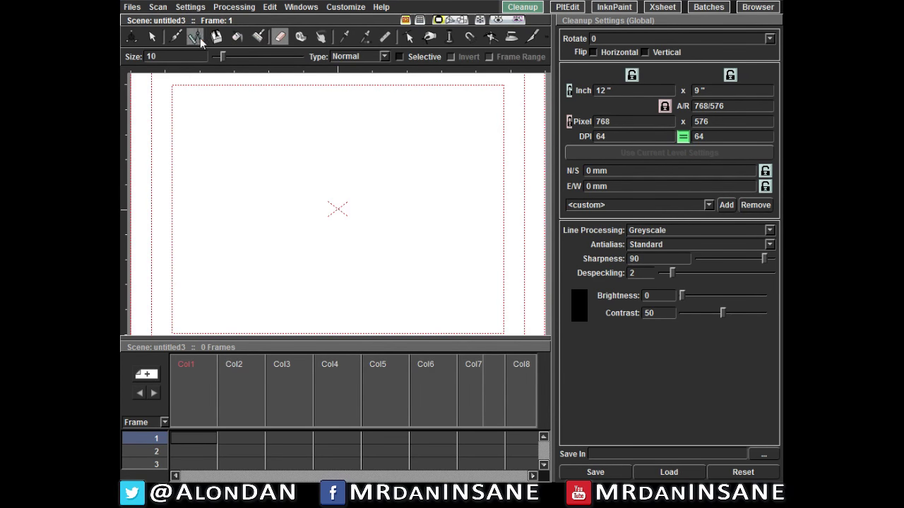
click(175, 38)
click(152, 38)
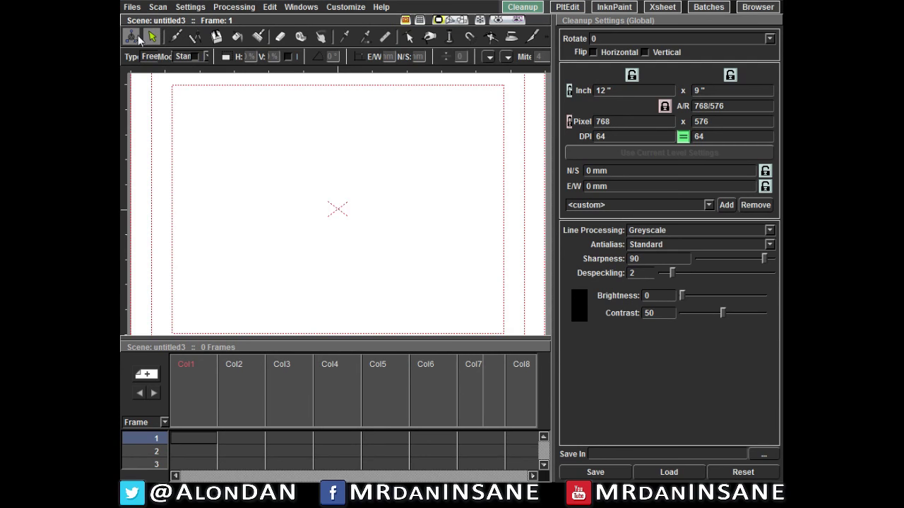
click(134, 38)
click(152, 37)
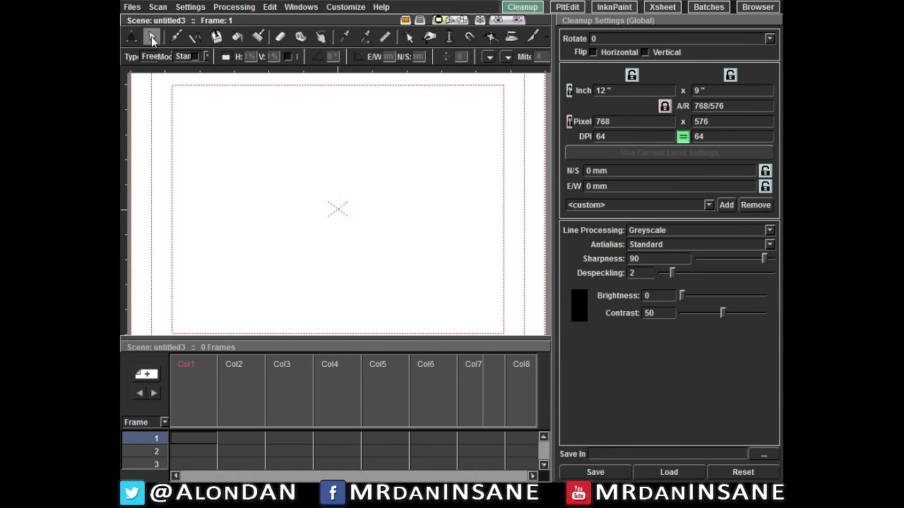
Show the Console below the viewer and check its hidden playback controls.
right_click(389, 179)
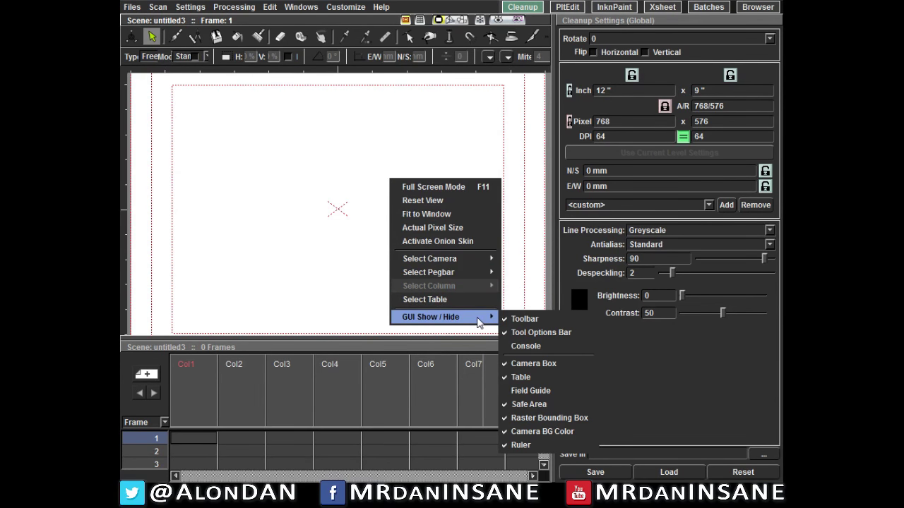
click(537, 346)
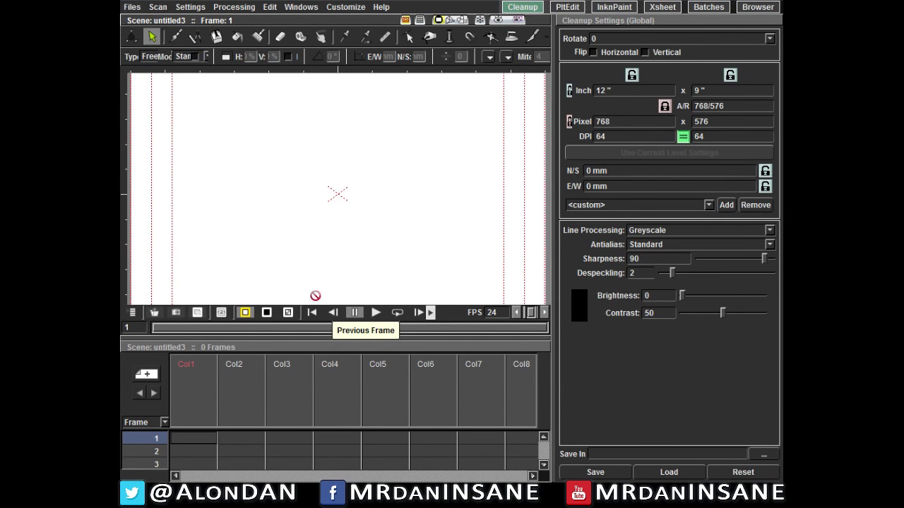
click(430, 312)
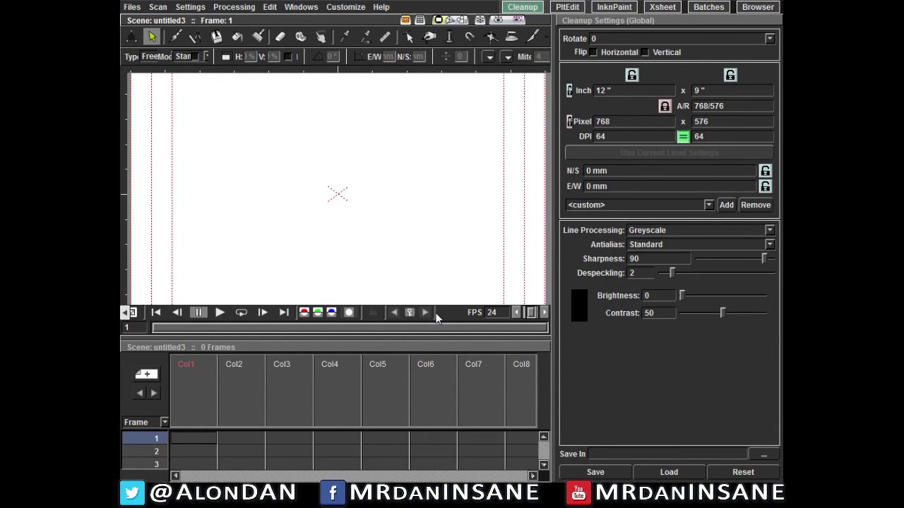
click(128, 312)
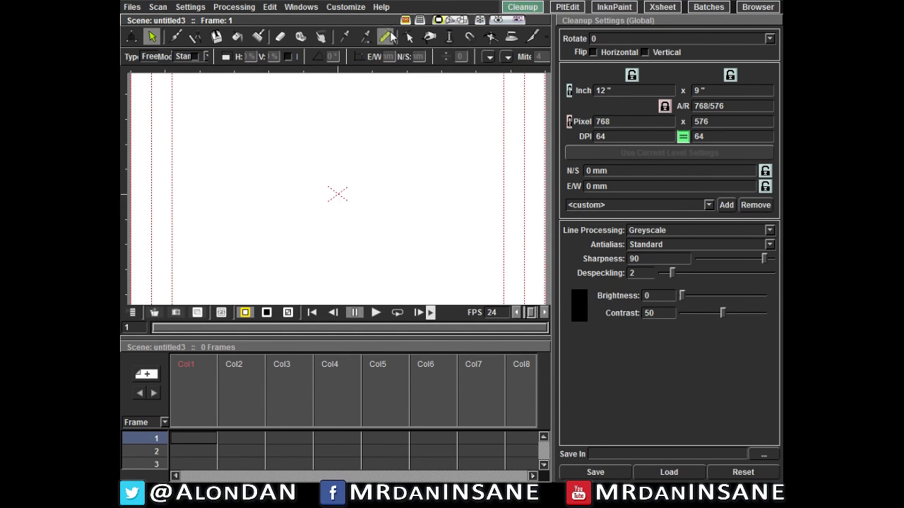
Draw two freehand spirals on frame 1 with the Brush tool and undo both strokes.
click(176, 37)
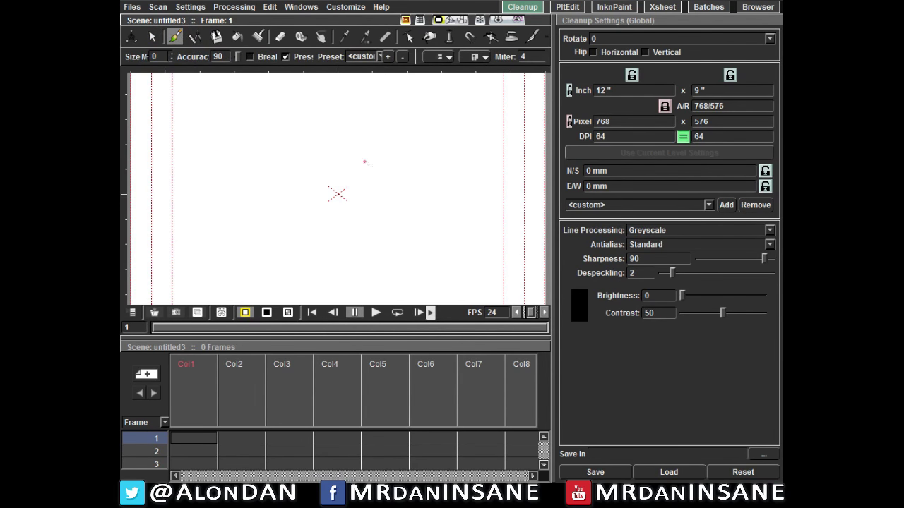
mouse_move(347, 132)
mouse_down()
mouse_move(329, 236)
mouse_move(346, 205)
mouse_move(342, 177)
mouse_up()
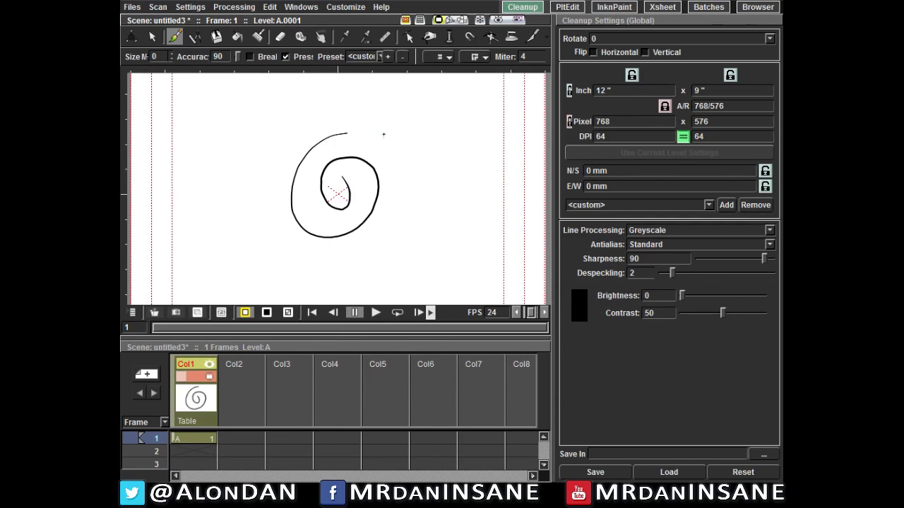
mouse_move(382, 133)
mouse_down()
mouse_move(378, 166)
mouse_move(393, 153)
mouse_up()
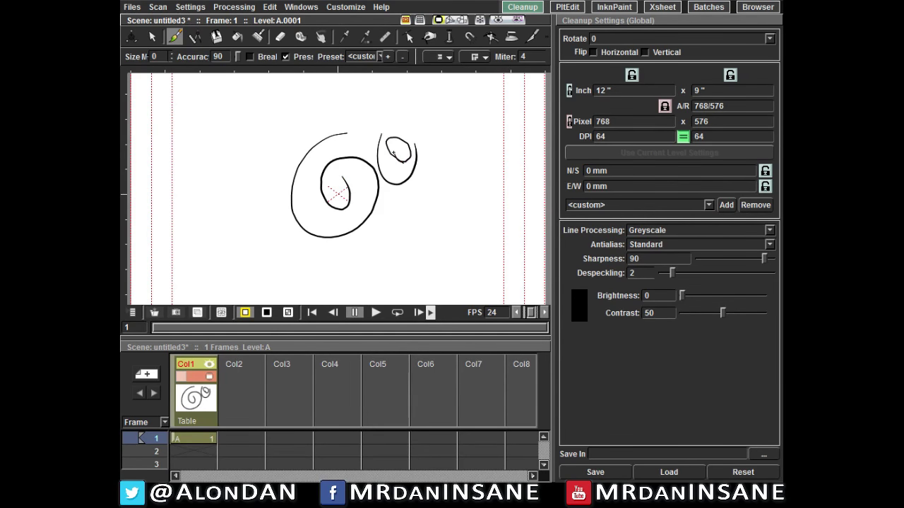
key(ctrl+z)
key(ctrl+z)
key(ctrl+z)
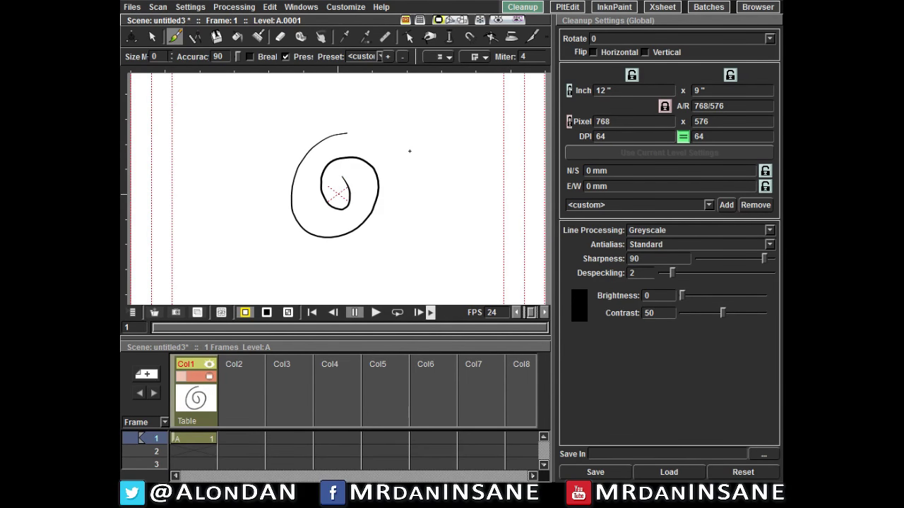
Brush a narrow spiral on frame 1, try to redo an operation, and undo the stroke.
drag(363, 116, 357, 165)
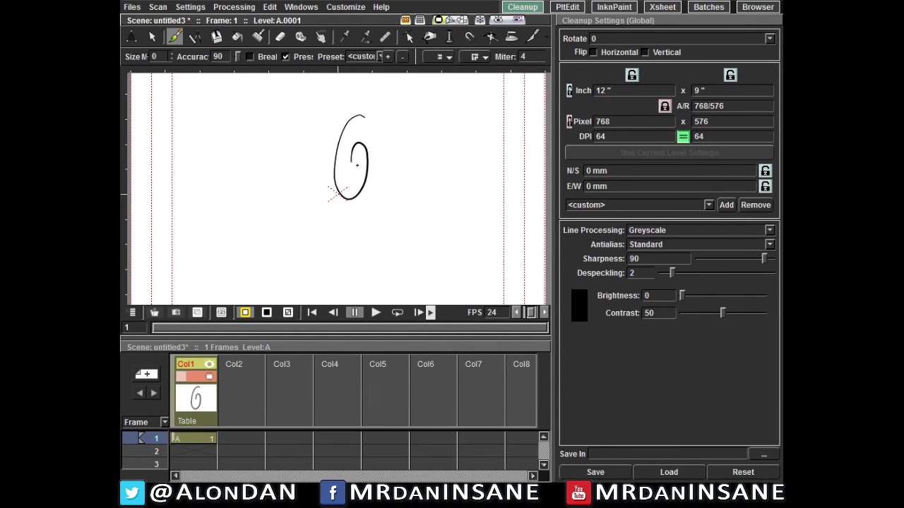
key(ctrl+y)
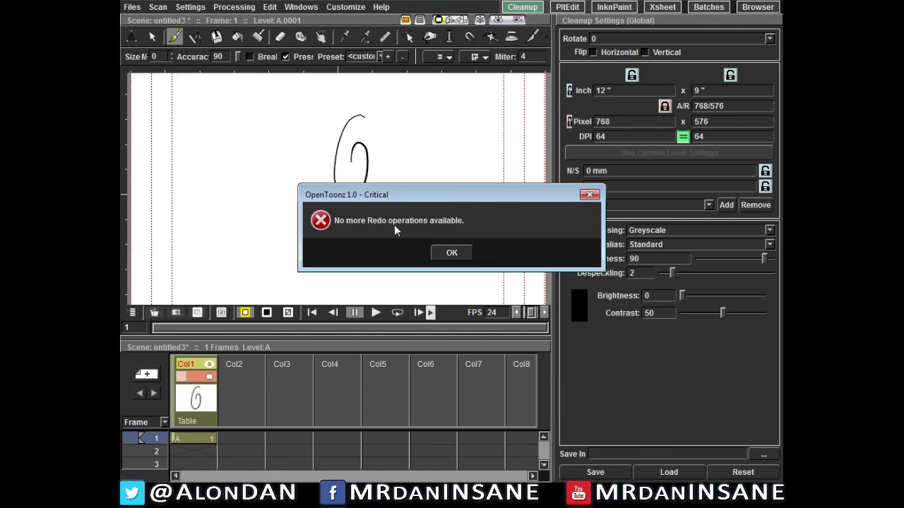
click(451, 253)
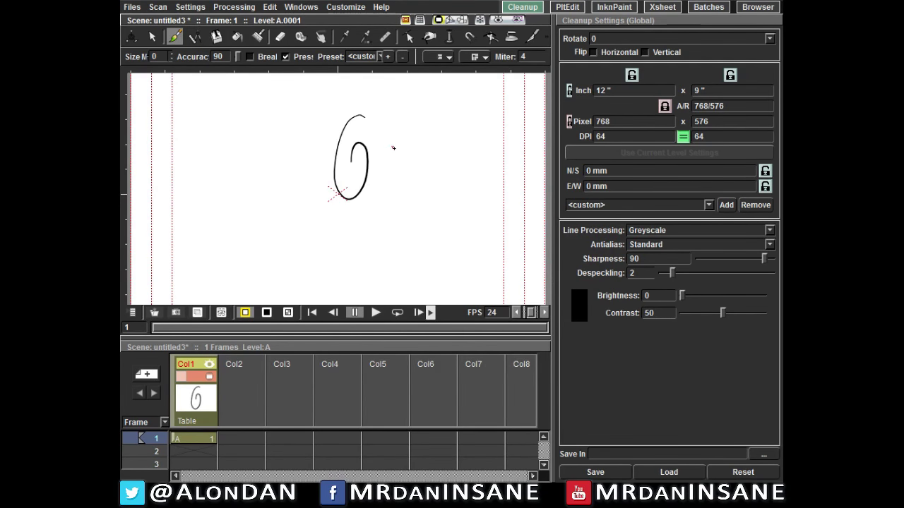
key(ctrl+z)
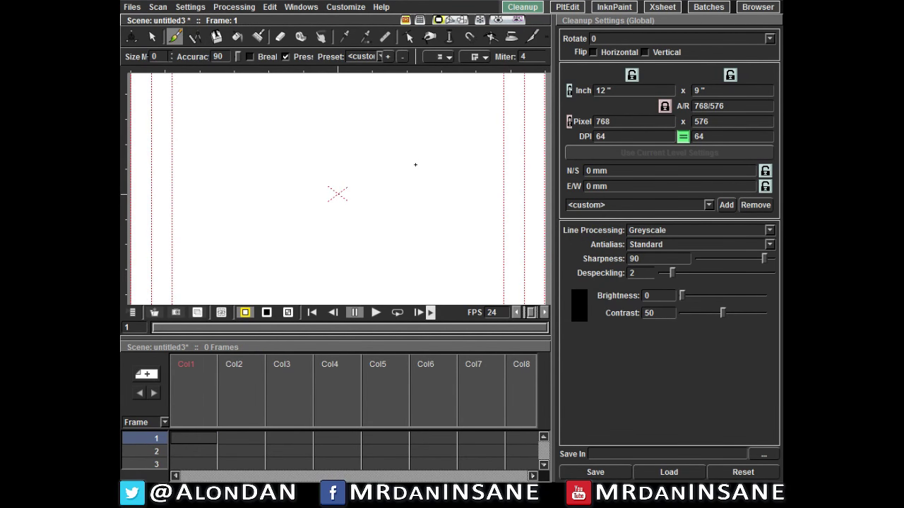
Review the command categories in the Configure Shortcuts dialog and close it.
click(351, 8)
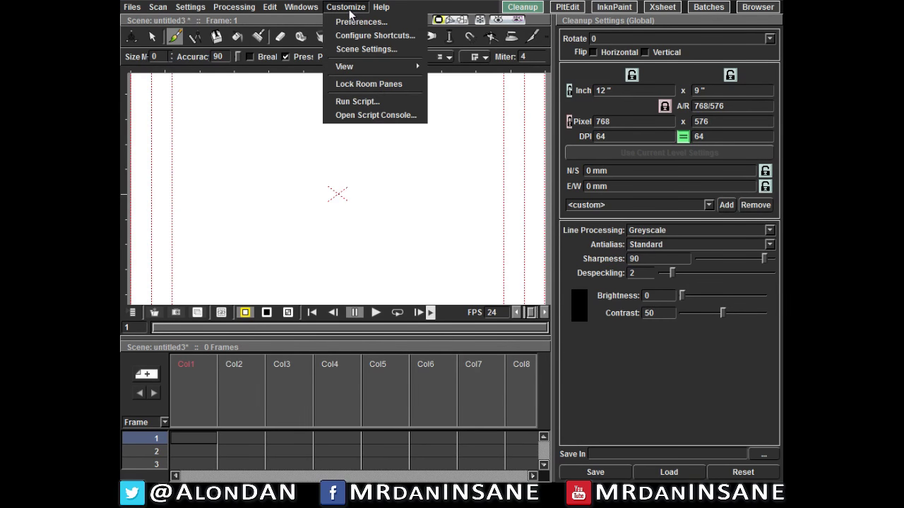
click(392, 37)
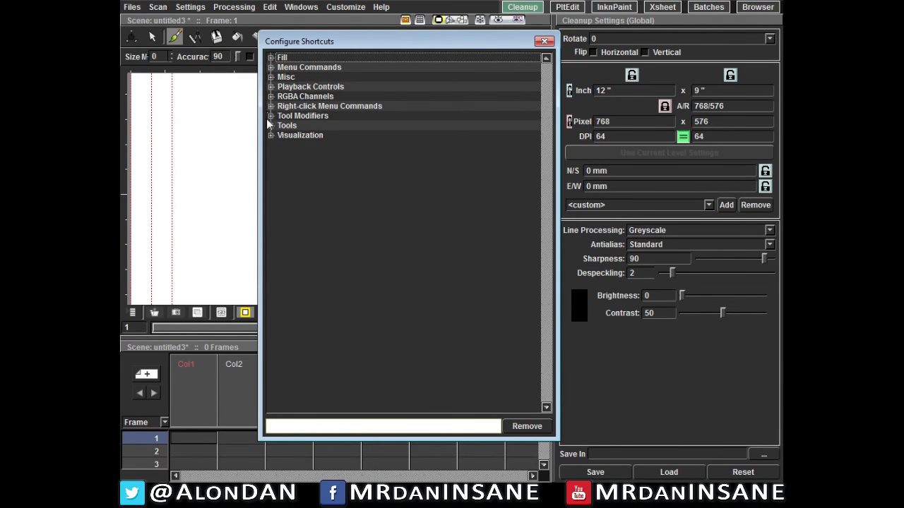
drag(308, 44, 304, 41)
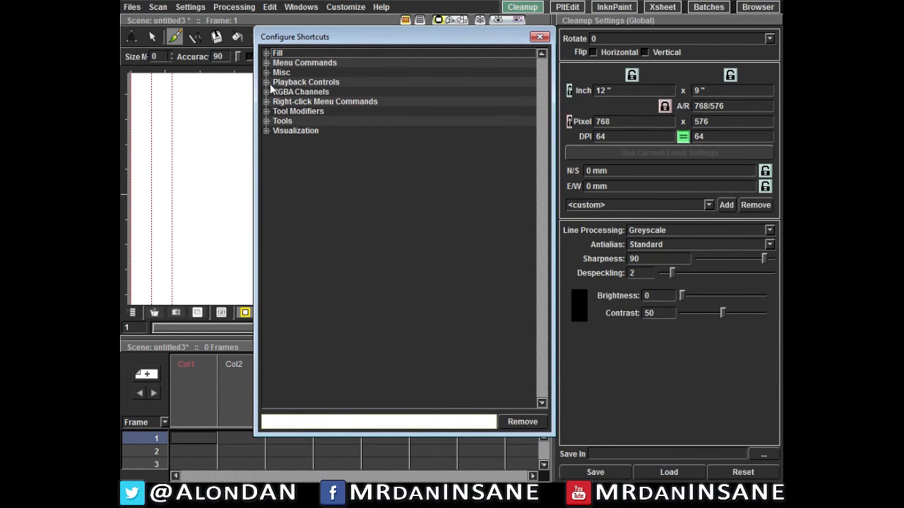
click(539, 37)
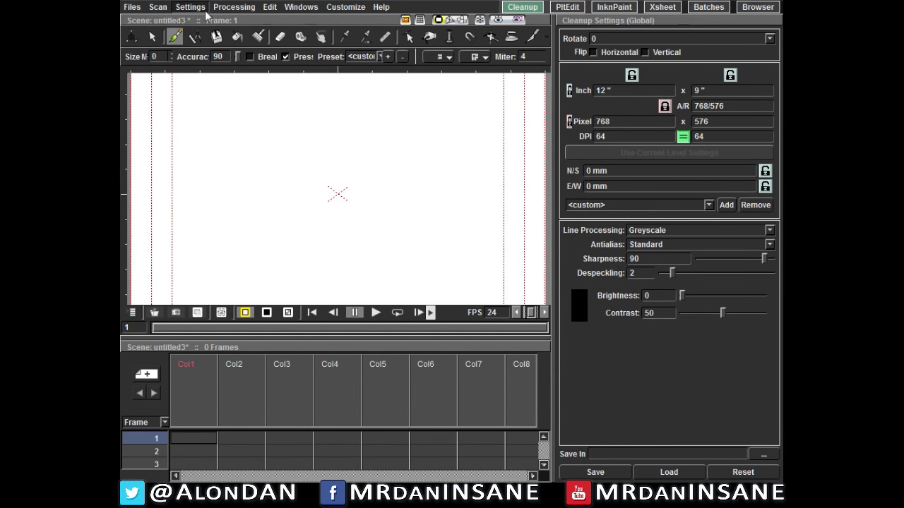
View the Cleanup Settings in a separate floating window and close that window.
click(181, 8)
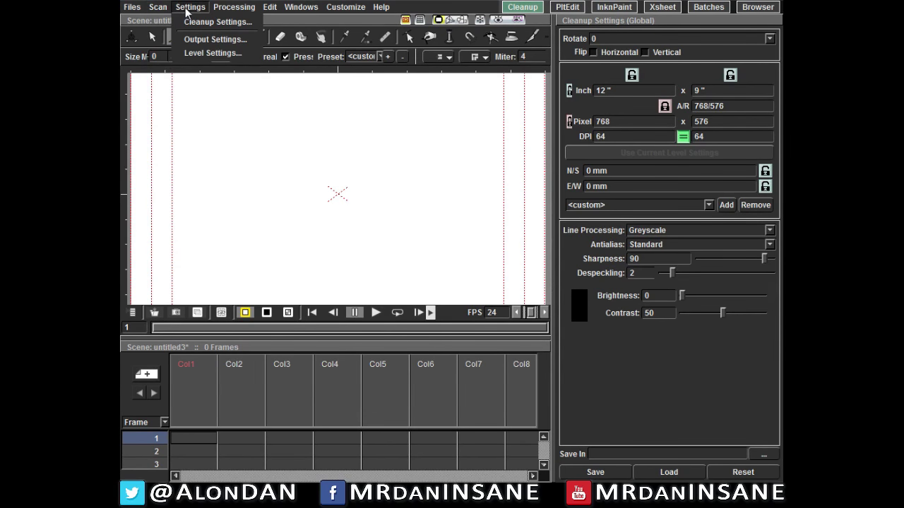
click(197, 24)
drag(470, 61, 444, 54)
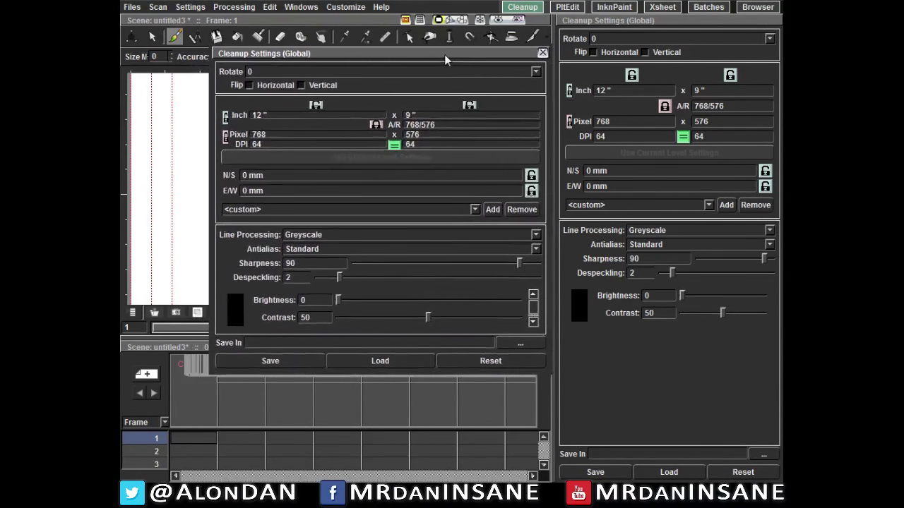
click(539, 53)
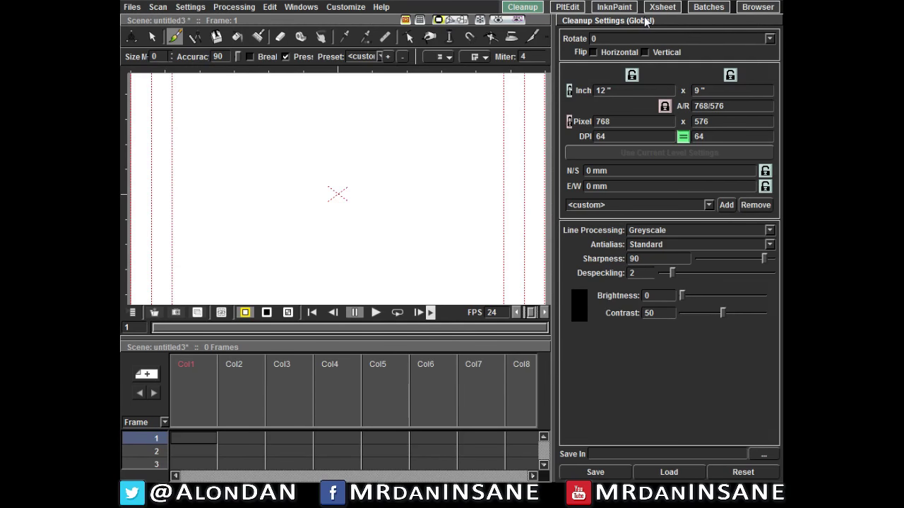
Undock the Cleanup Settings panel from the Cleanup room and close it.
drag(646, 22, 484, 48)
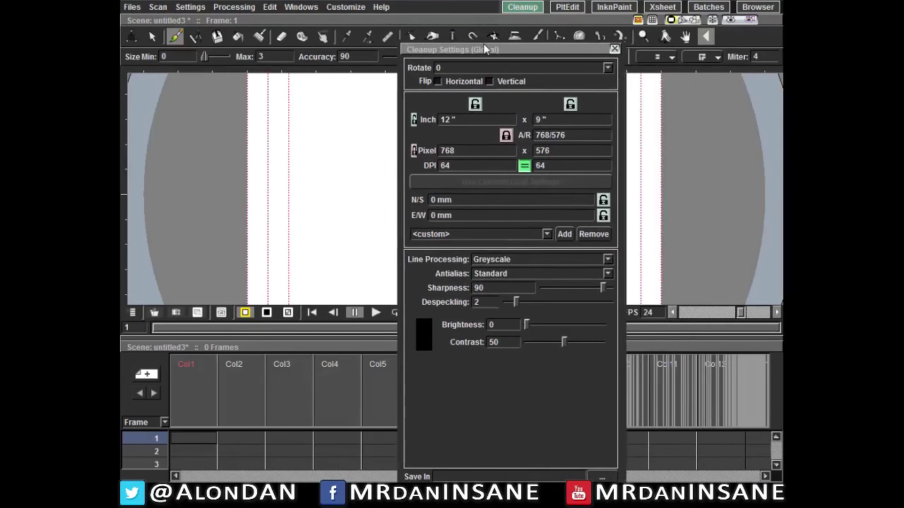
click(614, 50)
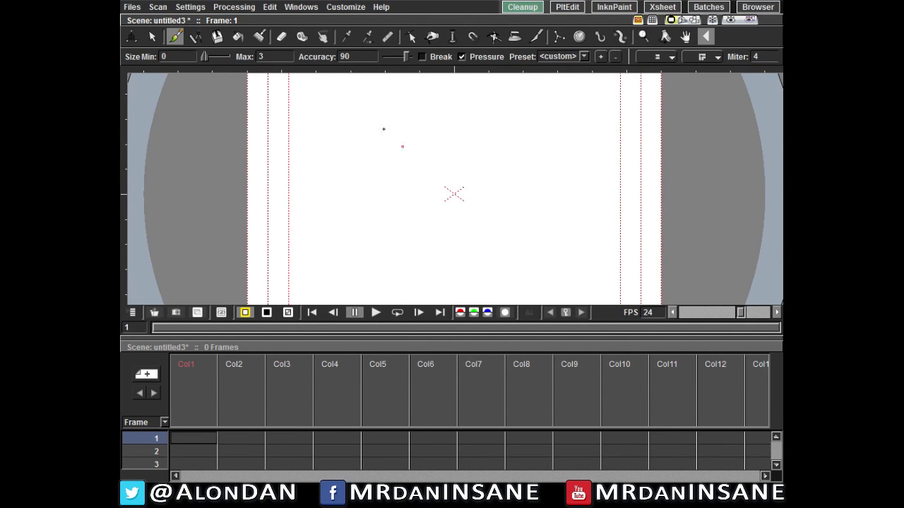
Reopen the Cleanup Settings, dock the panel beside the viewer in the Cleanup room, and remove it again.
click(190, 6)
click(212, 23)
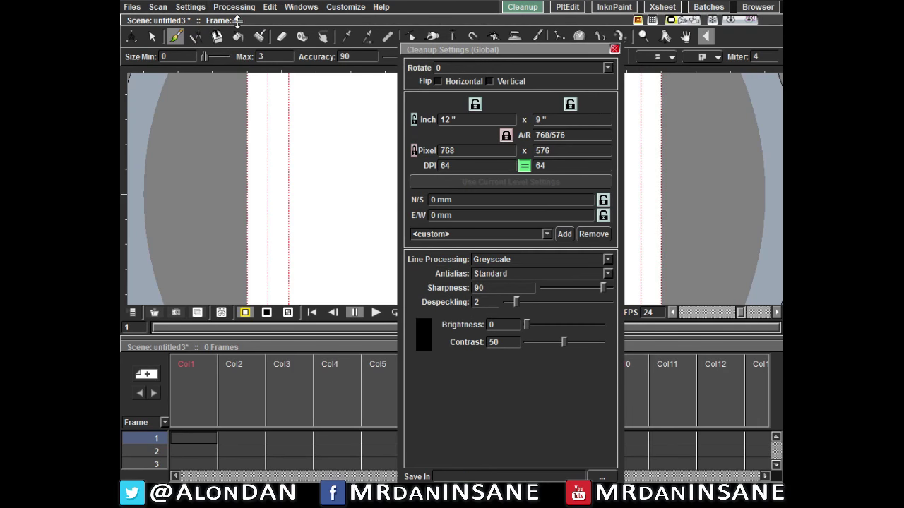
drag(508, 44, 774, 81)
drag(671, 90, 597, 86)
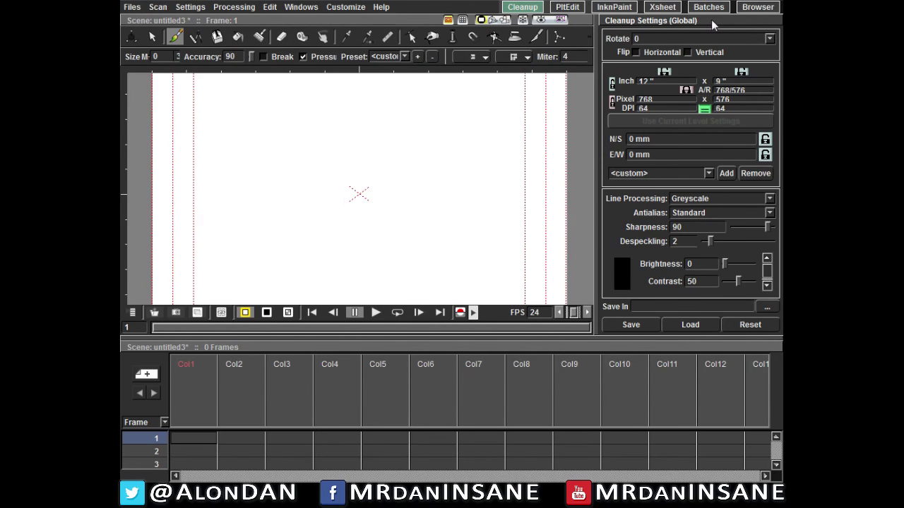
drag(711, 23, 446, 113)
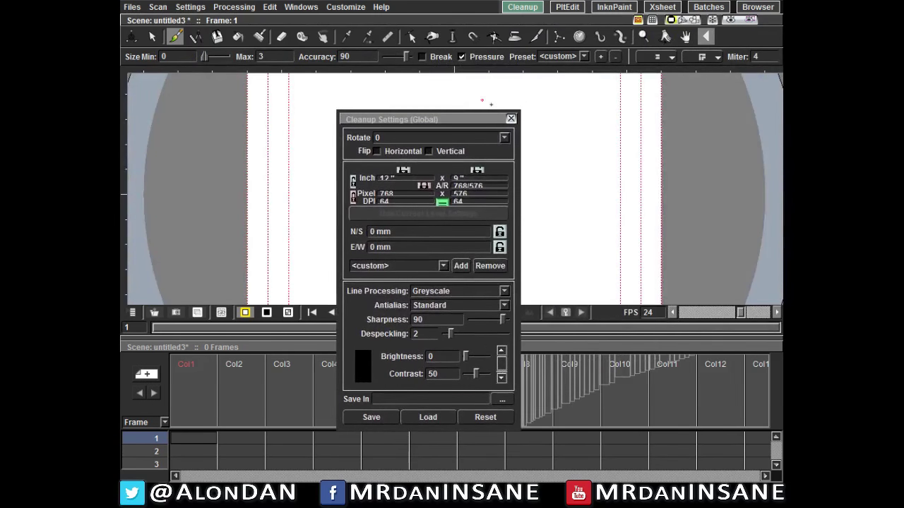
click(511, 120)
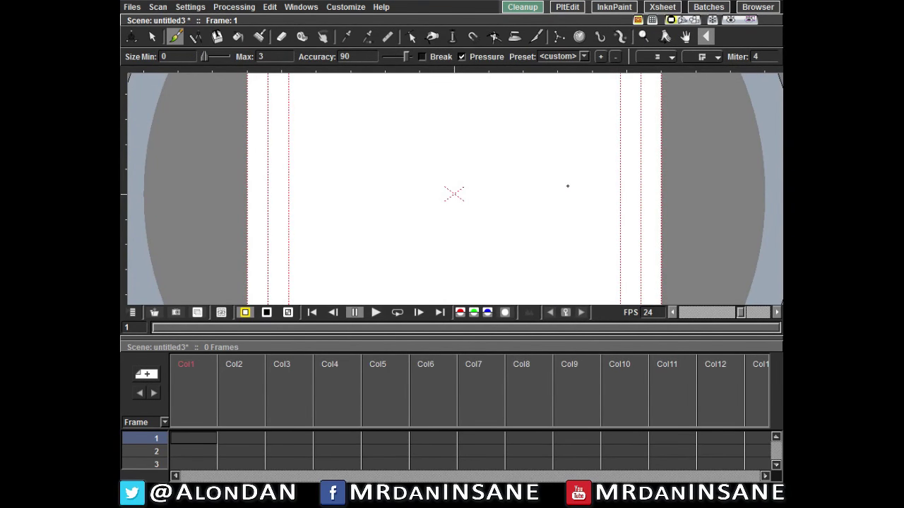
Zoom and pan the viewer with the Hand tool to examine the camera frame and the surrounding table.
scroll(466, 156, down, 2)
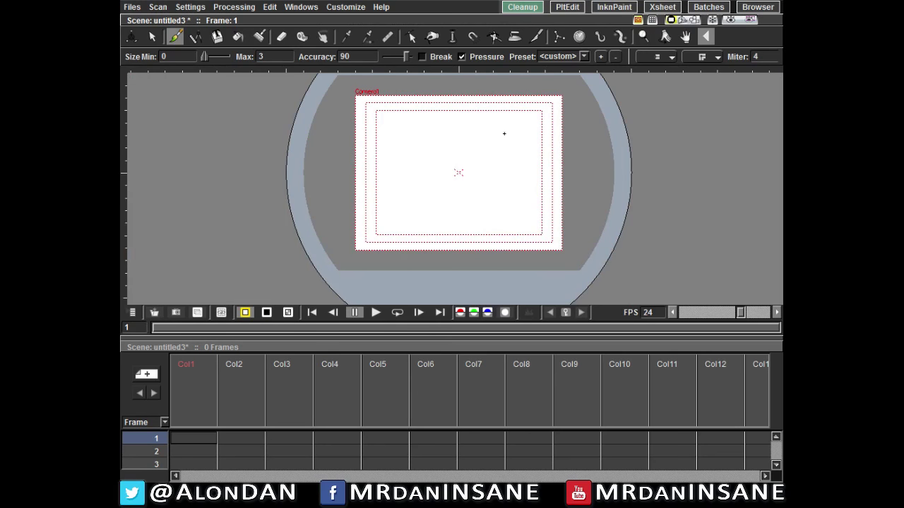
scroll(504, 133, up, 3)
scroll(500, 142, down, 3)
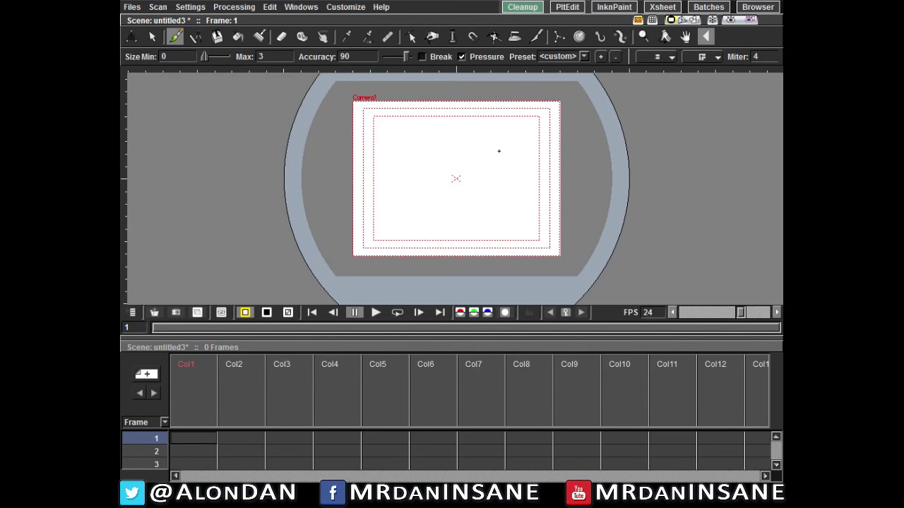
scroll(498, 151, down, 1)
scroll(497, 153, up, 2)
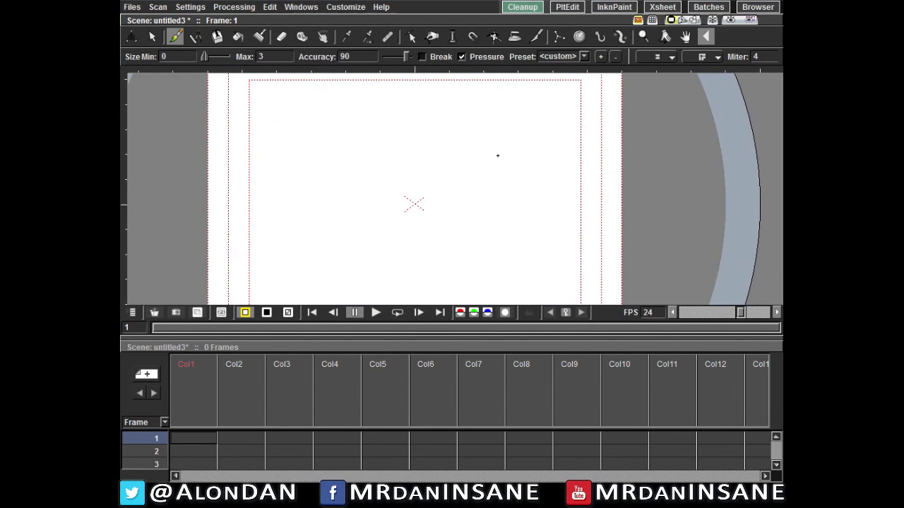
scroll(497, 155, down, 2)
key(space)
mouse_move(500, 161)
mouse_down()
mouse_move(456, 148)
mouse_move(470, 168)
mouse_move(480, 163)
mouse_move(452, 163)
mouse_move(459, 146)
mouse_move(474, 184)
mouse_move(439, 154)
mouse_move(425, 176)
mouse_move(429, 157)
mouse_move(440, 171)
mouse_up()
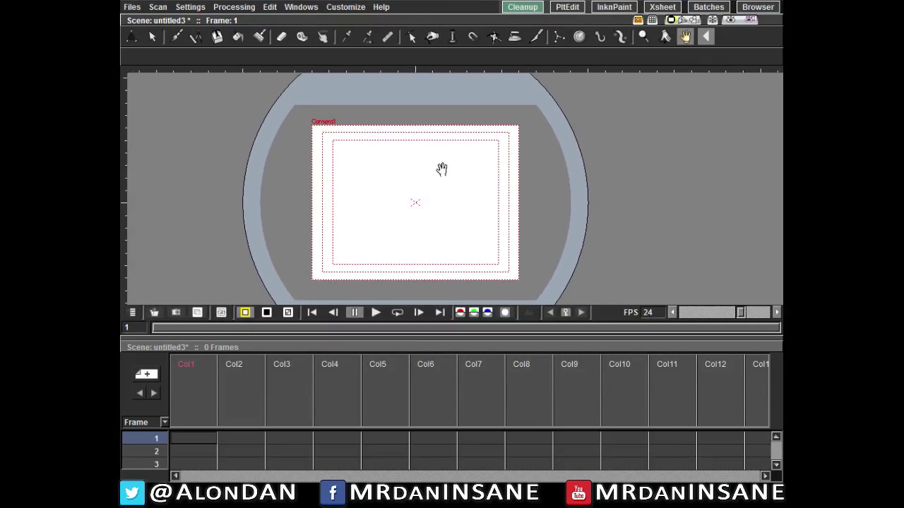
scroll(467, 181, down, 2)
scroll(467, 180, up, 2)
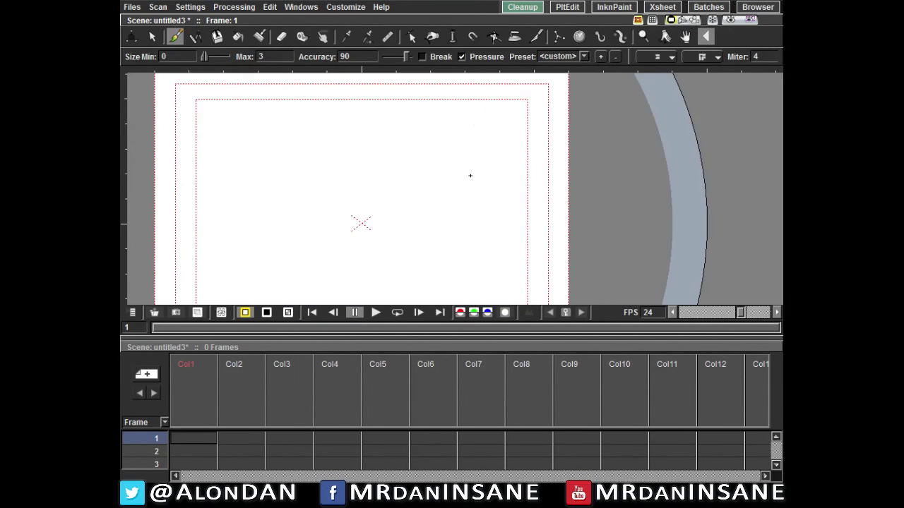
scroll(470, 177, down, 1)
key(space)
mouse_move(470, 200)
mouse_down()
mouse_move(478, 166)
mouse_move(519, 180)
mouse_move(484, 176)
mouse_up()
scroll(480, 169, up, 1)
key(space)
scroll(518, 180, down, 1)
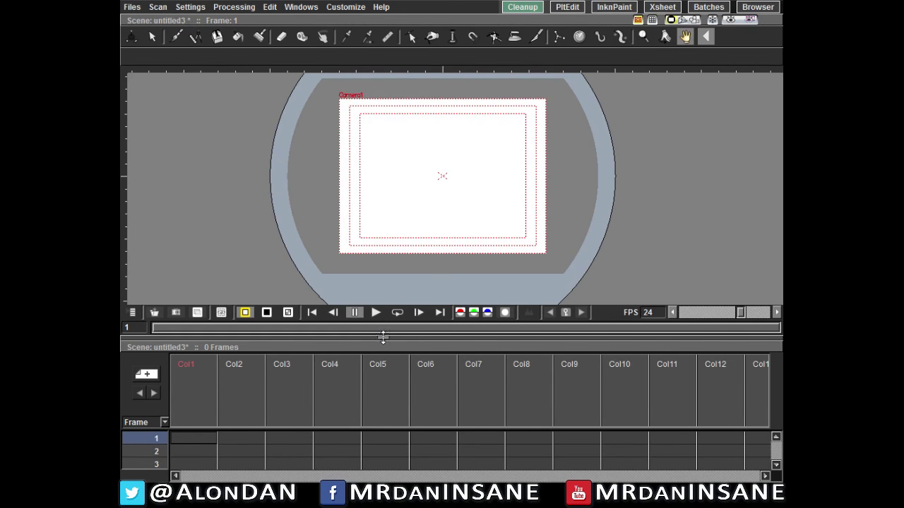
Enlarge the xsheet area below the viewer and select the frame 1 cell in Col1.
drag(381, 336, 383, 303)
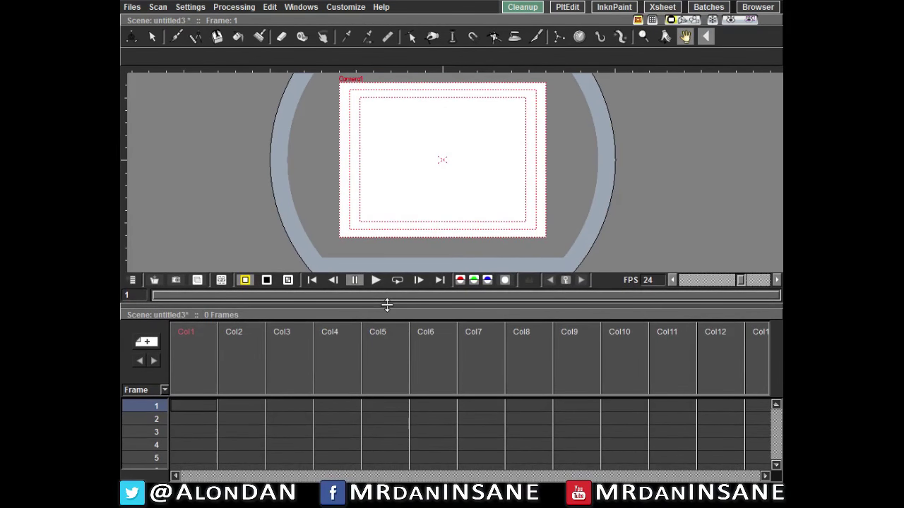
scroll(464, 147, up, 2)
scroll(478, 161, down, 2)
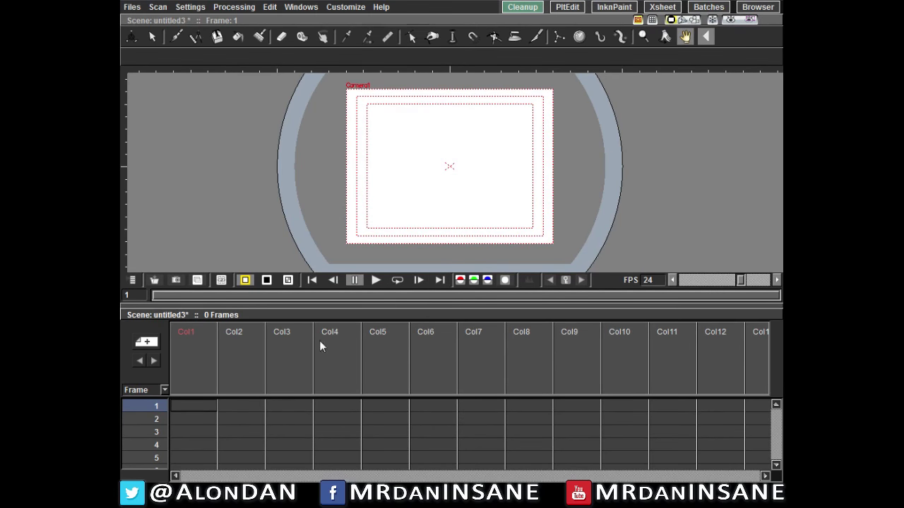
click(196, 408)
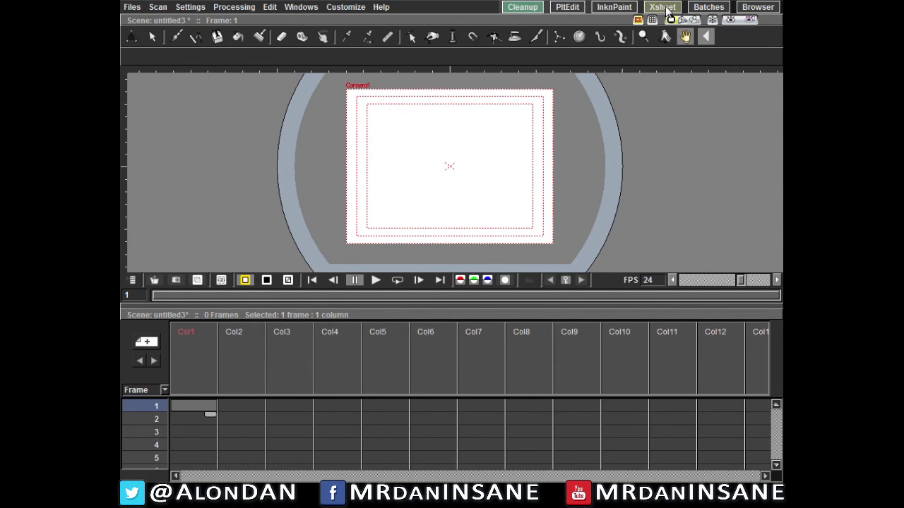
Compare the layouts of the Cleanup, PltEdit, InknPaint, Xsheet, Batches and Browser rooms, ending in the Xsheet room.
click(662, 8)
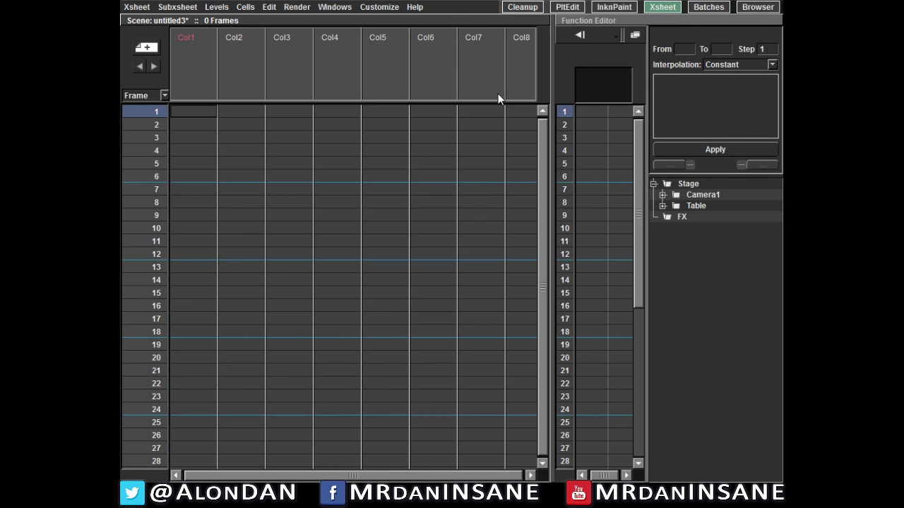
click(522, 8)
click(568, 8)
click(613, 7)
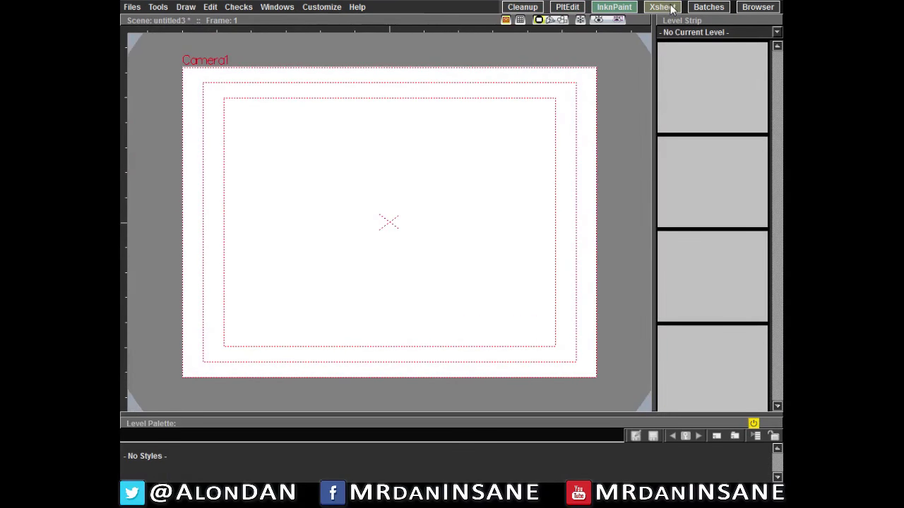
click(662, 7)
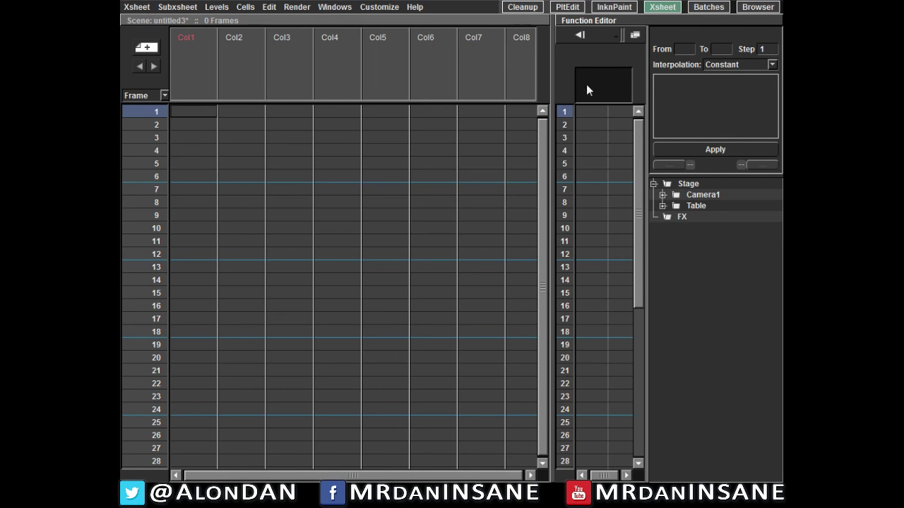
click(708, 7)
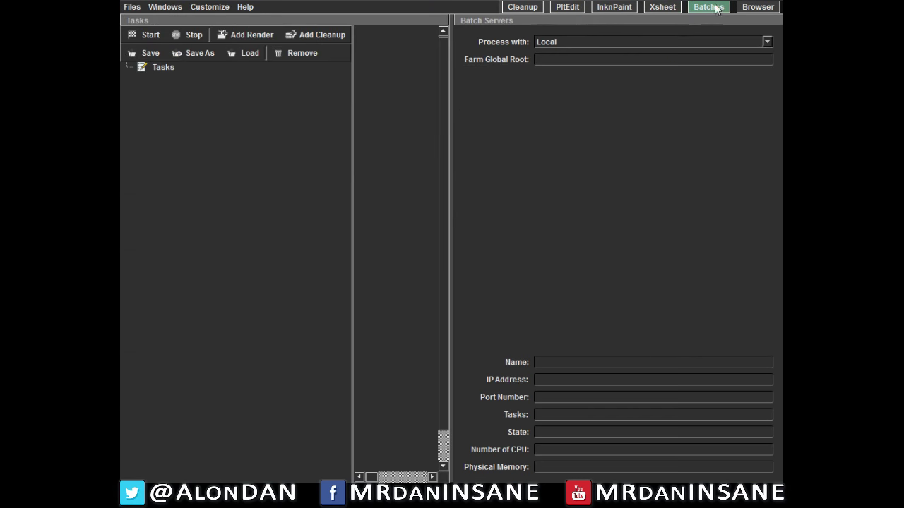
click(757, 7)
click(660, 7)
click(582, 9)
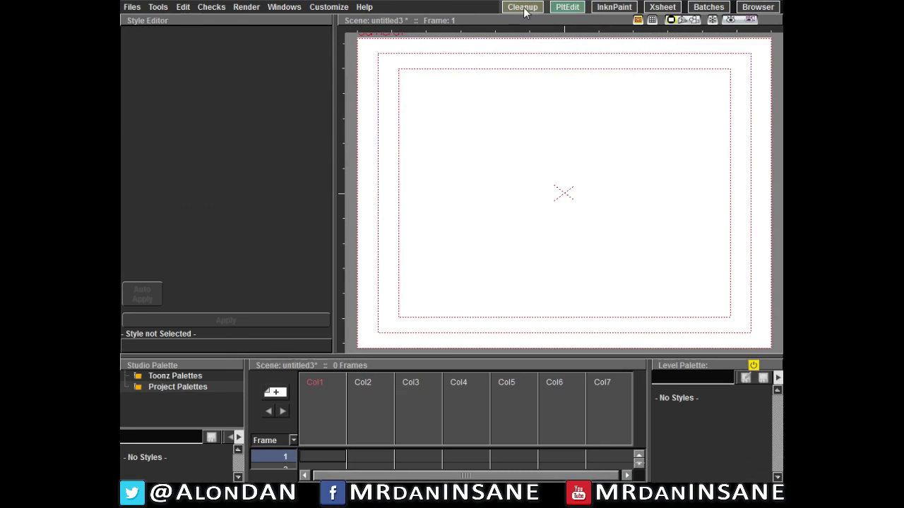
click(522, 7)
click(619, 10)
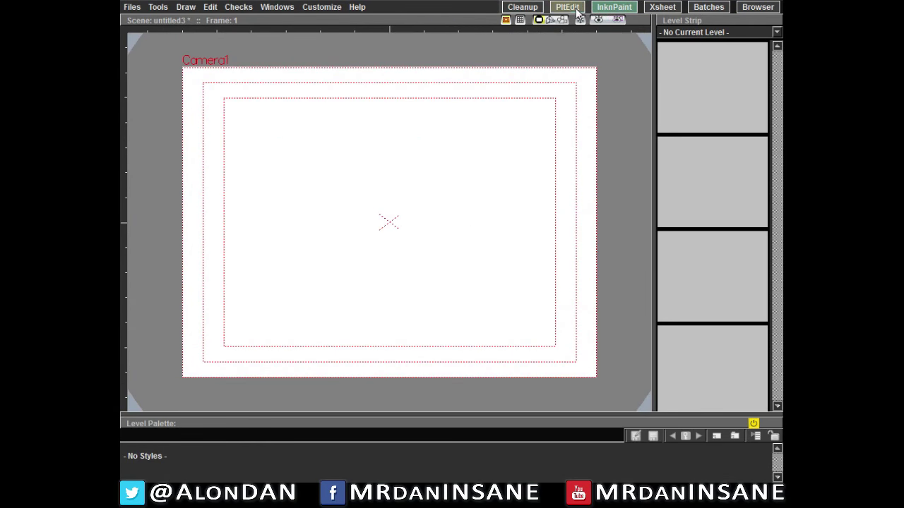
click(576, 9)
click(531, 9)
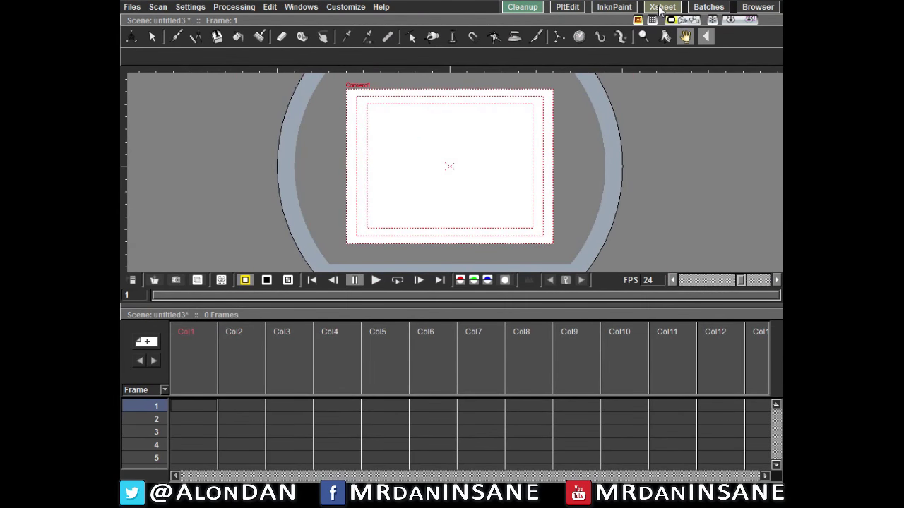
click(662, 7)
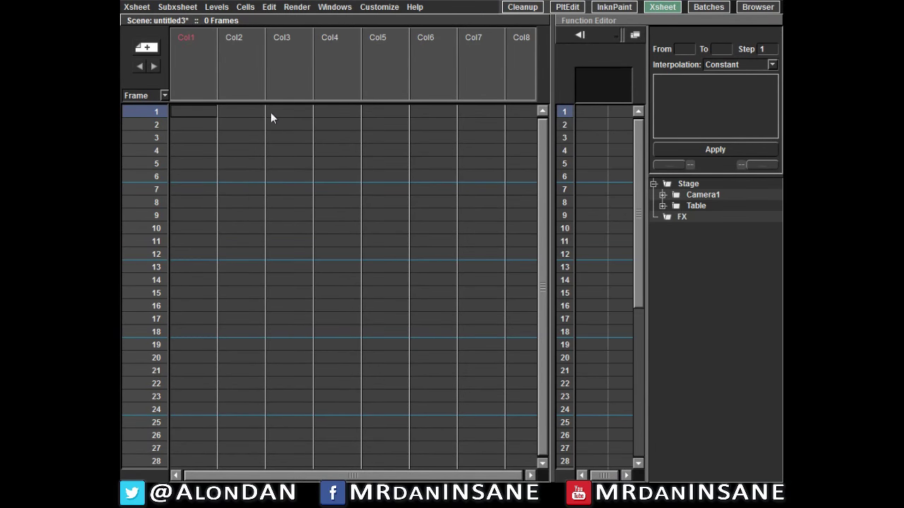
Step through the Col1 cells of frames 1 to 4 in the xsheet and return to frame 1.
click(204, 116)
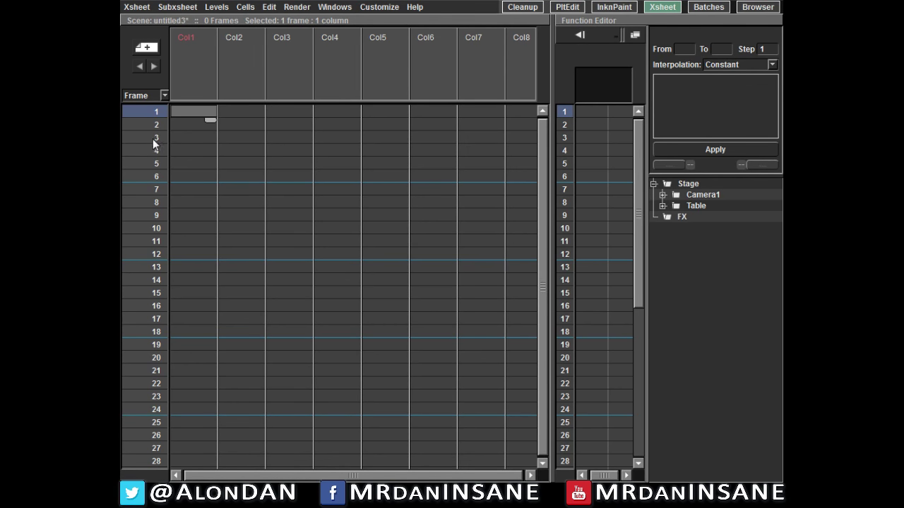
click(187, 125)
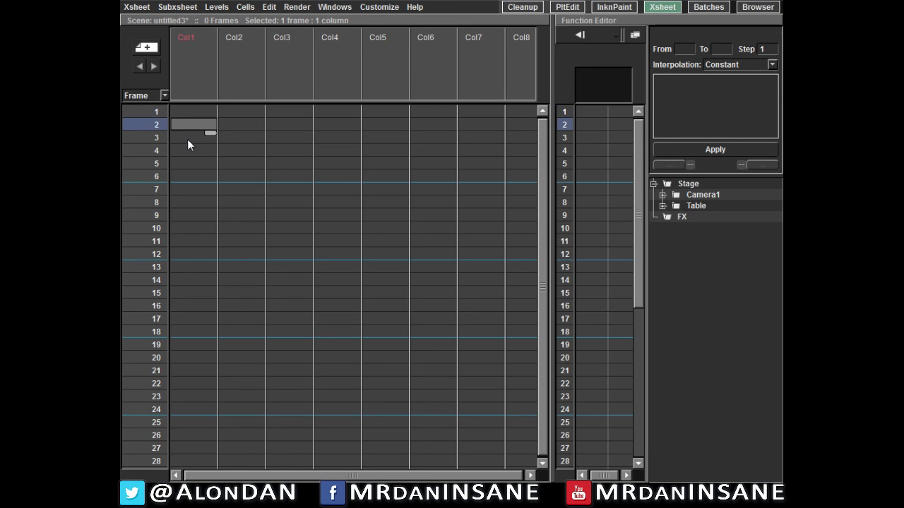
click(187, 139)
click(188, 151)
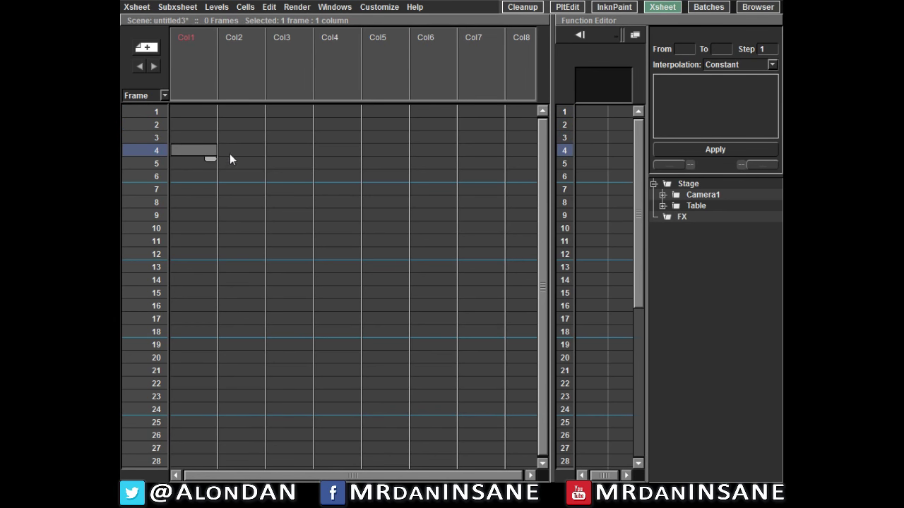
click(195, 111)
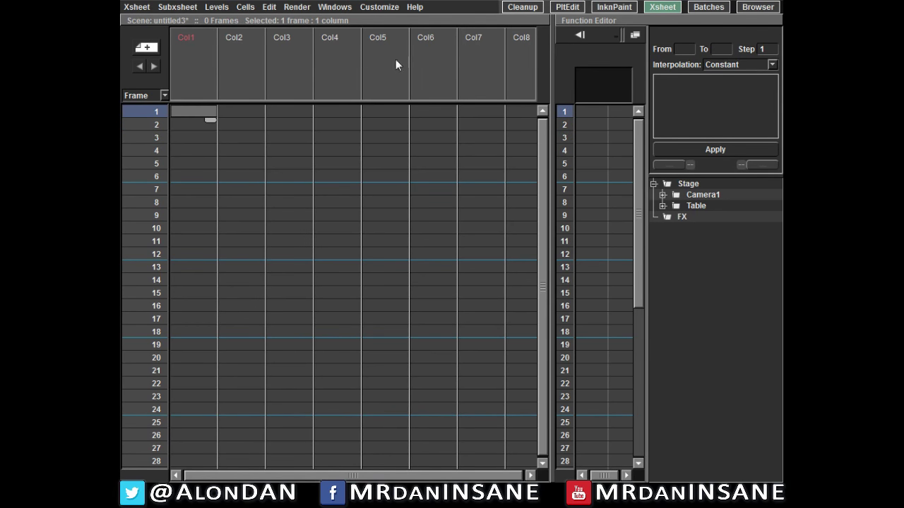
Return to the Cleanup room and draw a spiral with the Brush tool on frame 1 of Col1.
click(533, 8)
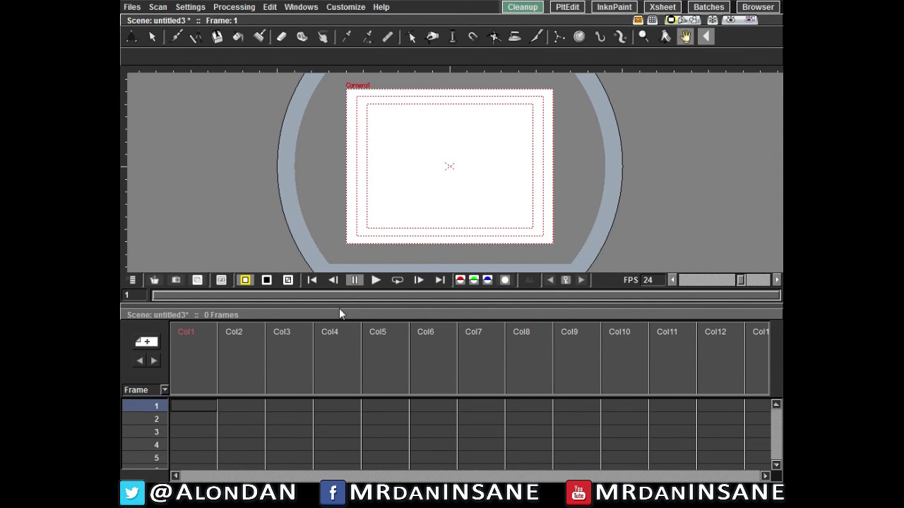
click(190, 407)
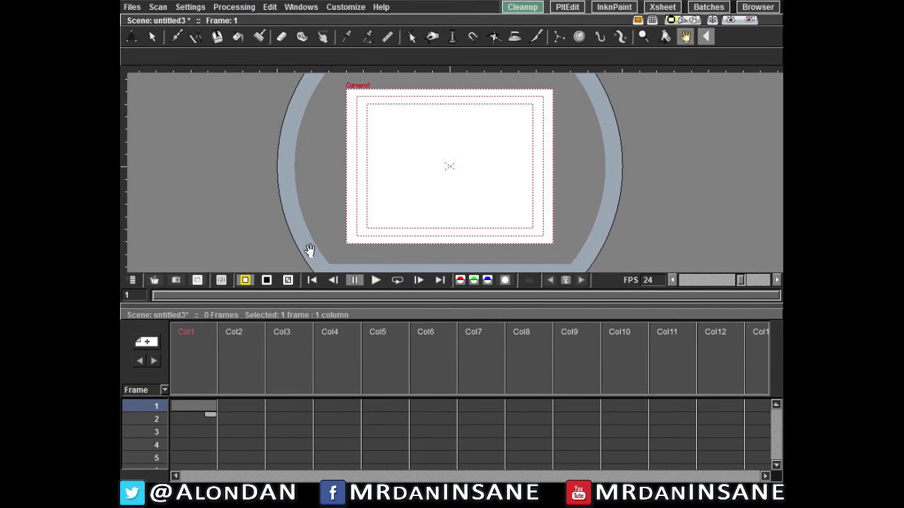
scroll(444, 155, up, 2)
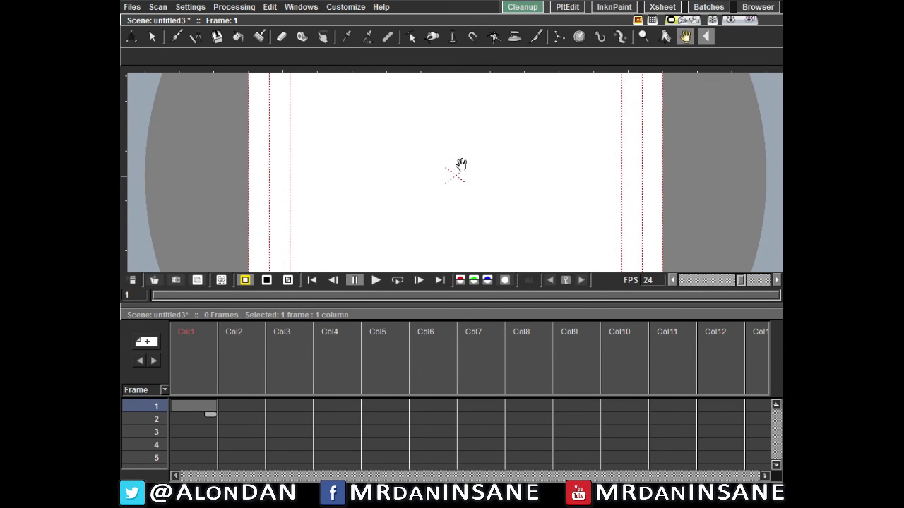
key(b)
scroll(464, 154, up, 2)
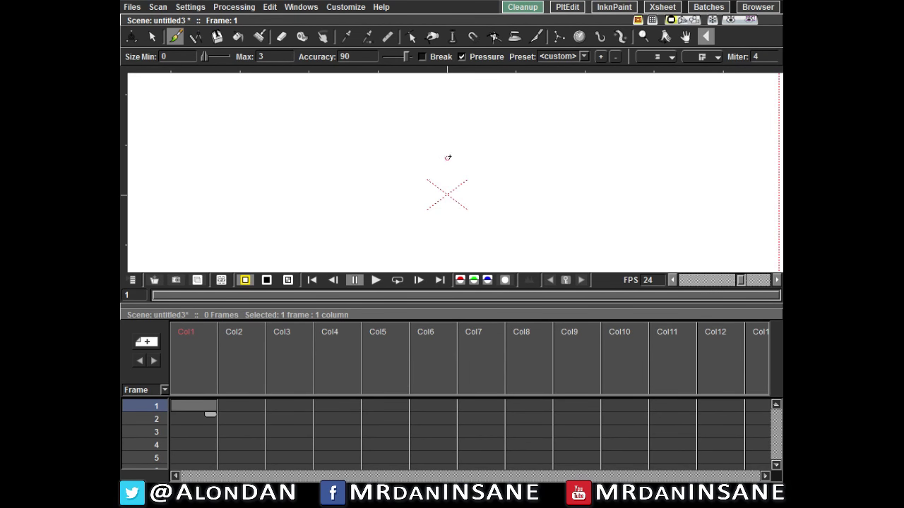
mouse_move(407, 170)
mouse_down()
mouse_move(419, 116)
mouse_move(503, 139)
mouse_move(434, 169)
mouse_move(454, 118)
mouse_move(455, 145)
mouse_up()
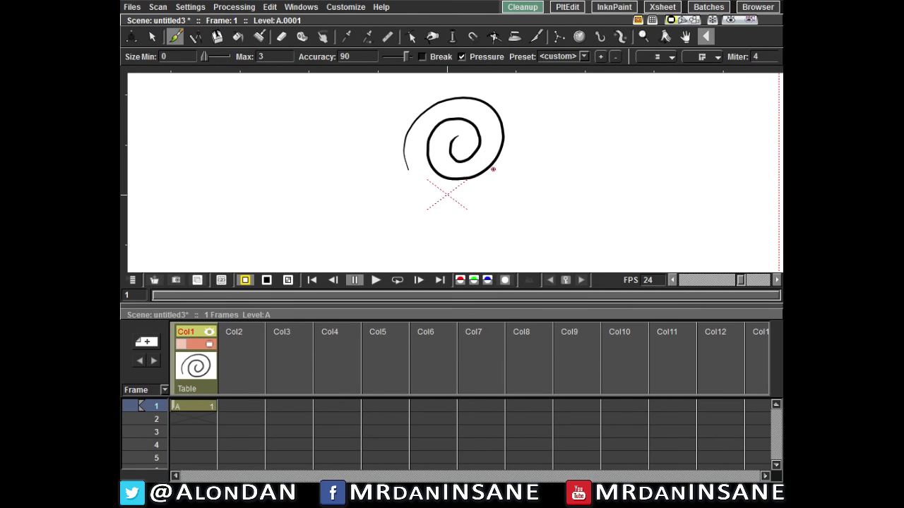
Switch between frames 1 and 2, and brush a second spiral on frame 2 of Col1.
key(period)
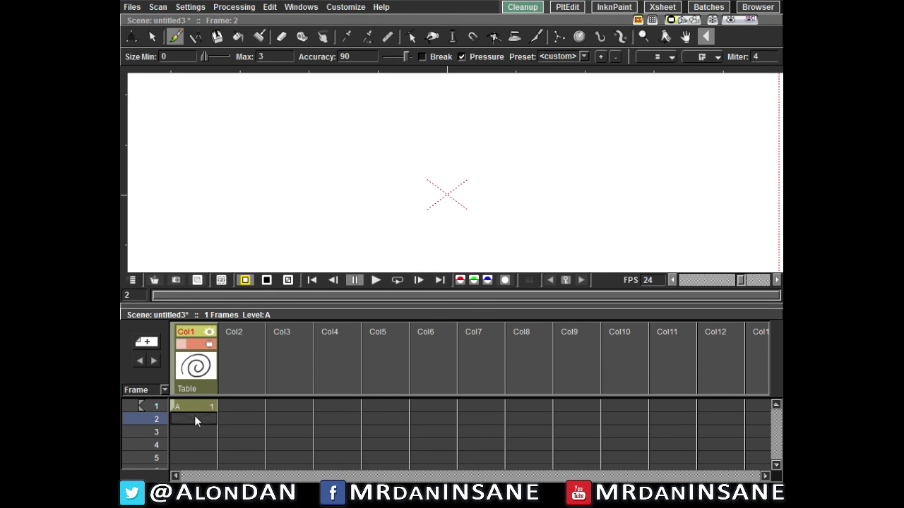
click(173, 408)
click(165, 416)
click(163, 407)
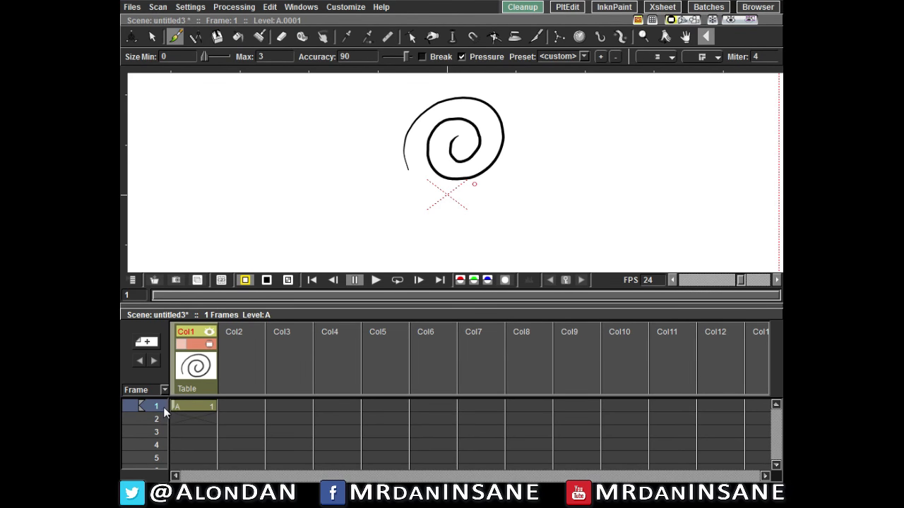
click(167, 420)
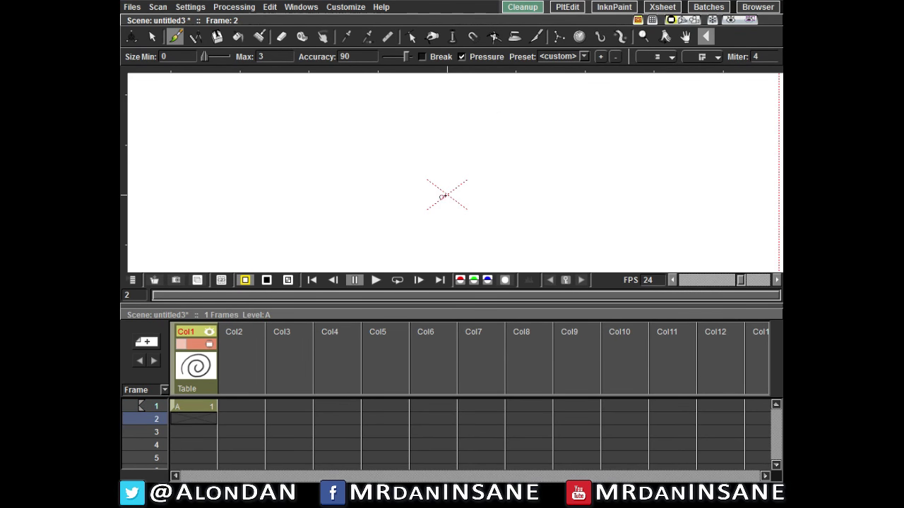
mouse_move(442, 201)
mouse_down()
mouse_move(410, 127)
mouse_move(485, 156)
mouse_move(434, 192)
mouse_move(442, 134)
mouse_move(463, 157)
mouse_up()
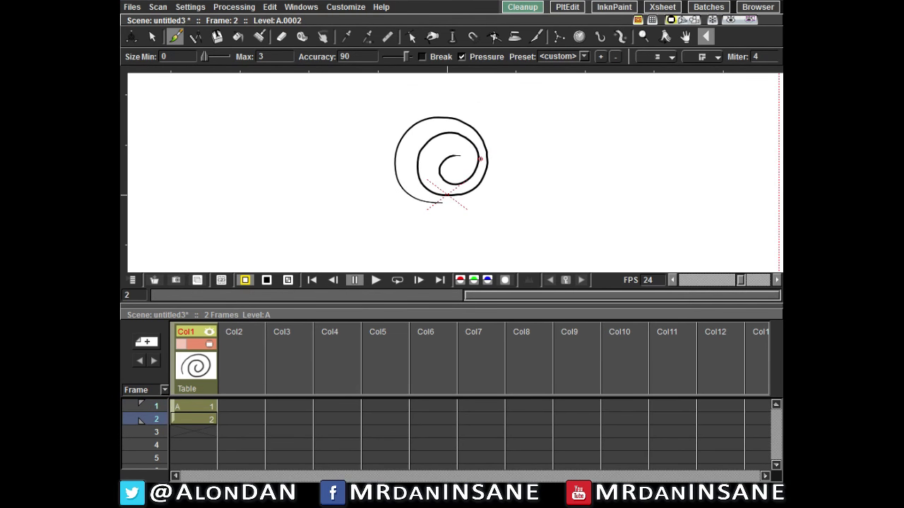
click(190, 399)
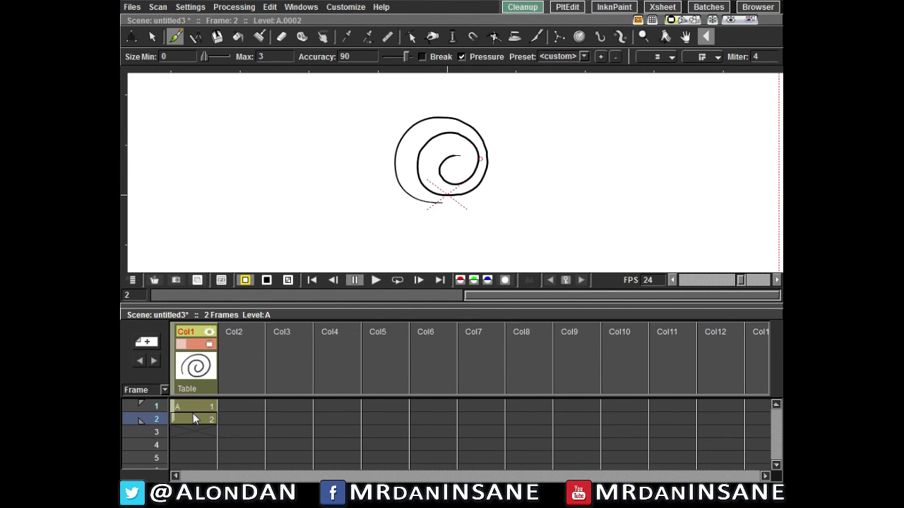
Play the two-frame spiral animation once and in a loop, then stop playback.
click(376, 279)
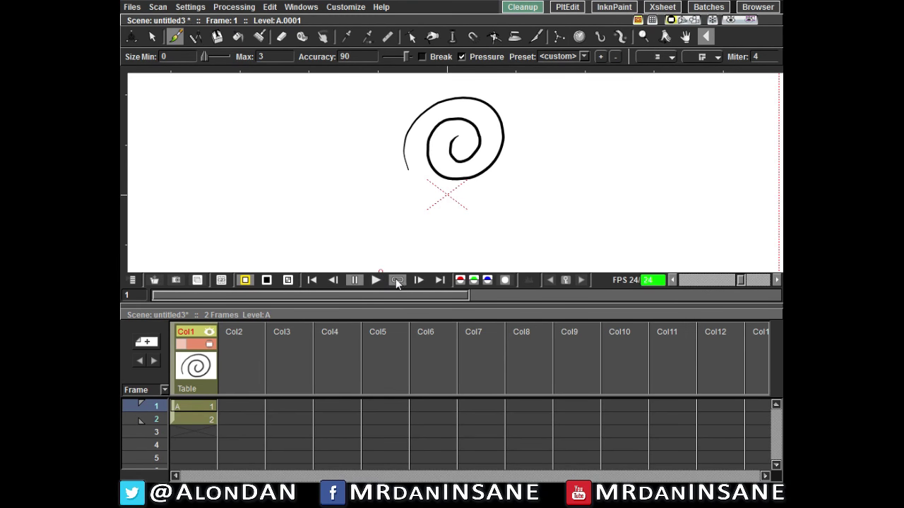
click(397, 280)
click(394, 279)
Review the Onion Skin preferences, switching Onion Skin off and back on, and close them.
click(345, 9)
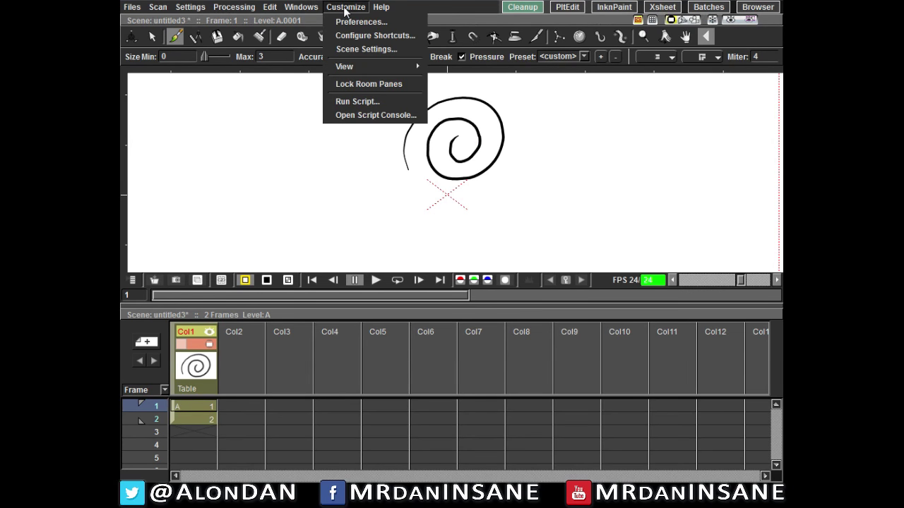
click(357, 22)
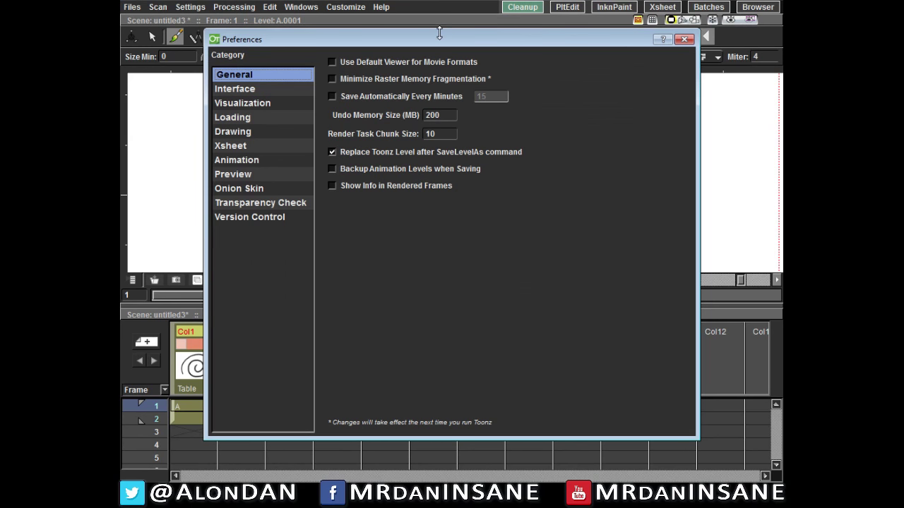
click(261, 186)
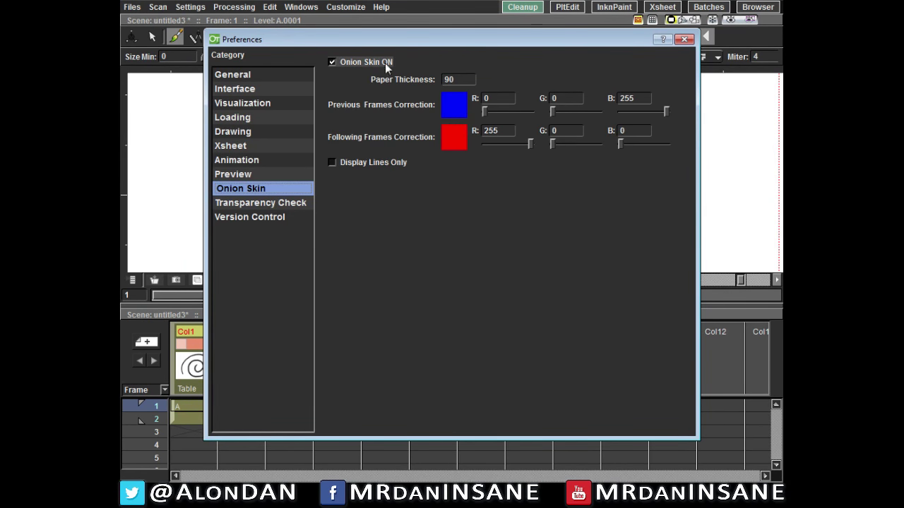
click(332, 62)
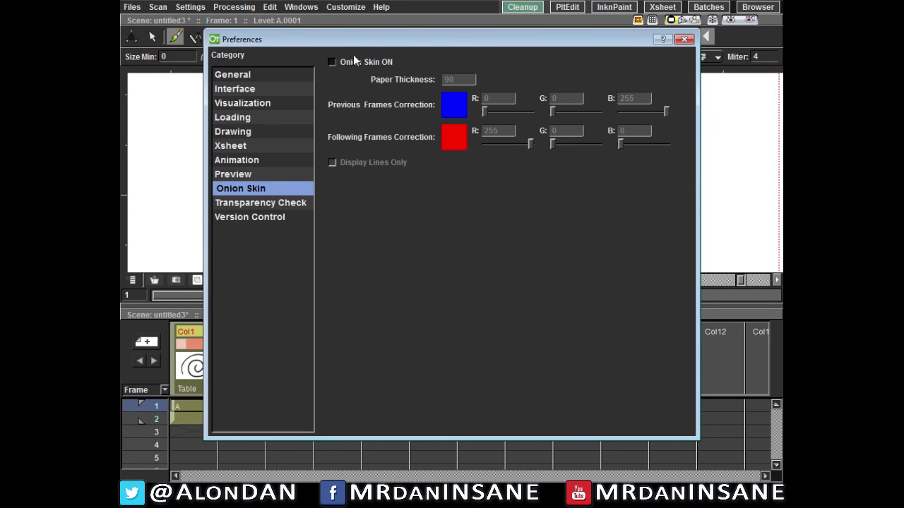
click(332, 61)
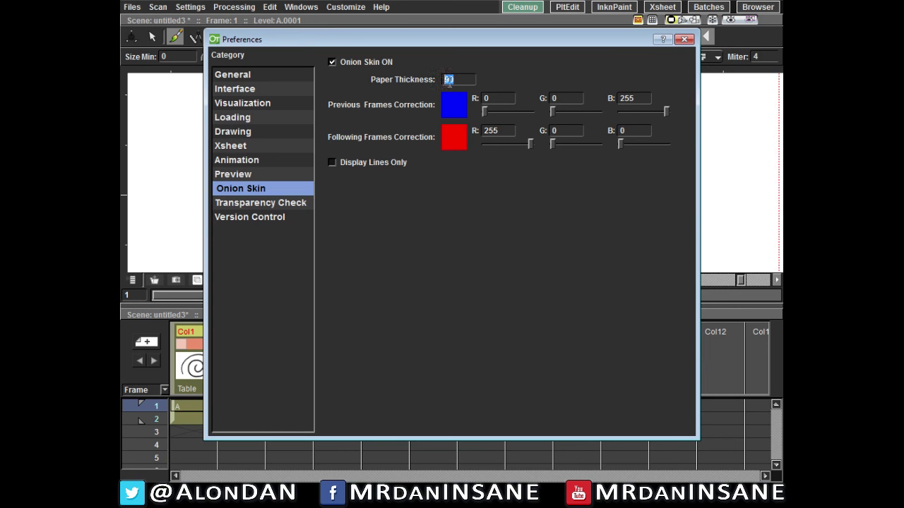
click(461, 76)
click(684, 38)
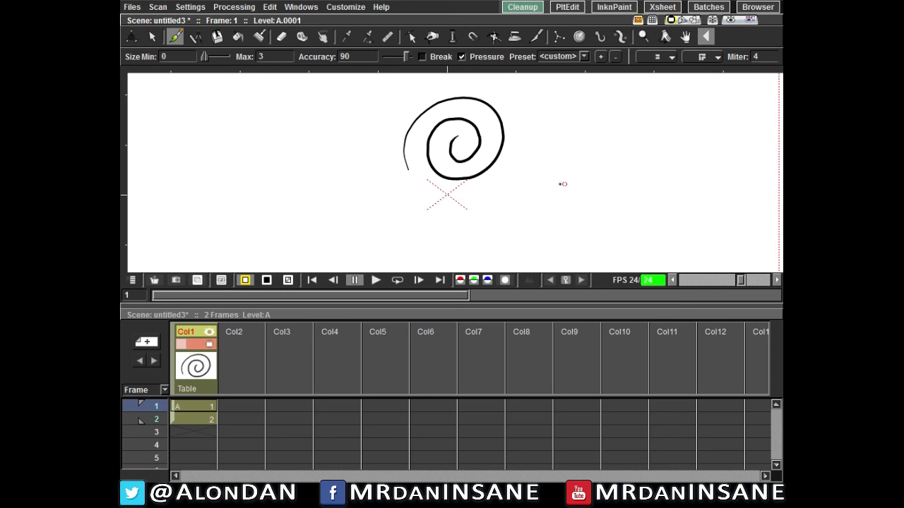
Activate onion skin in the viewer and brush a third spiral on frame 3 of Col1.
right_click(503, 133)
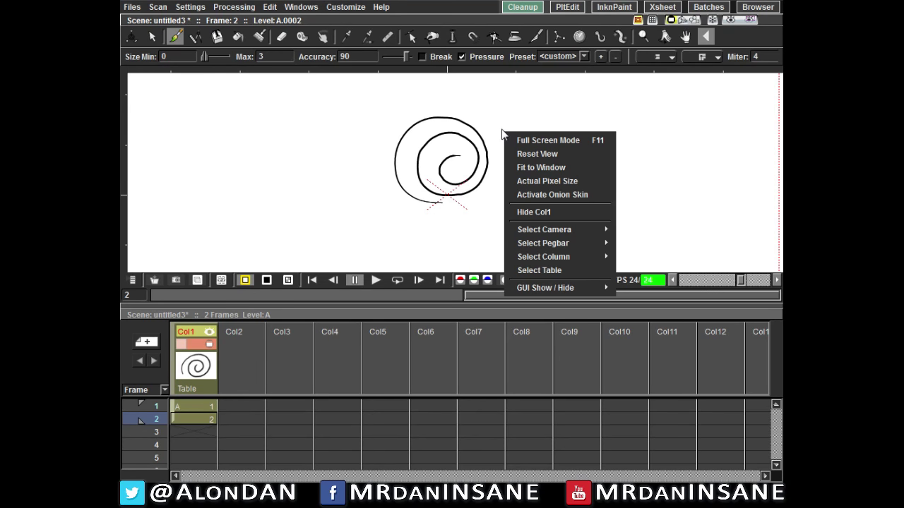
click(568, 194)
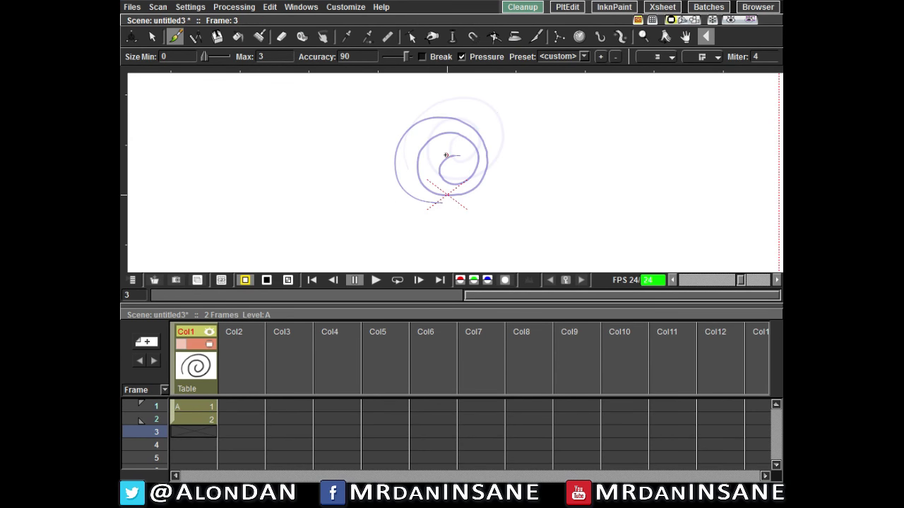
mouse_move(444, 201)
mouse_down()
mouse_move(396, 148)
mouse_move(449, 121)
mouse_move(481, 172)
mouse_move(427, 190)
mouse_move(437, 139)
mouse_move(474, 166)
mouse_move(434, 185)
mouse_move(446, 159)
mouse_up()
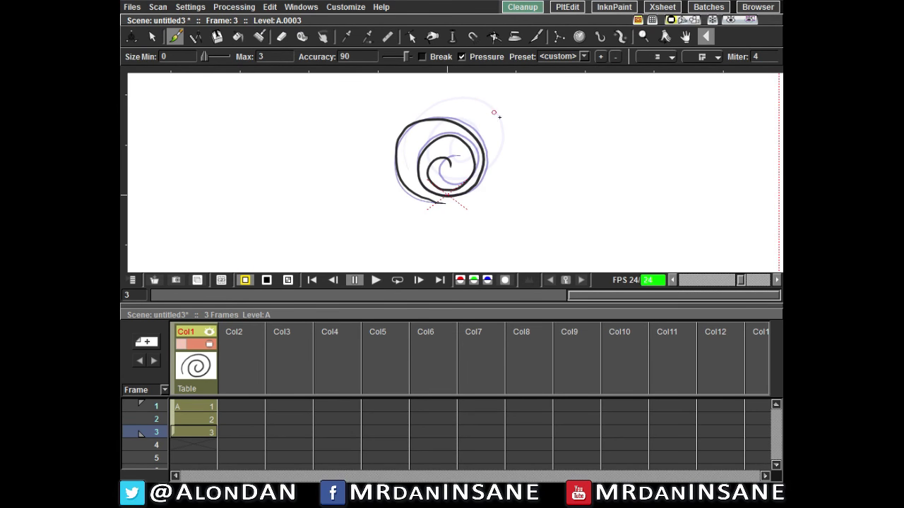
Step between frames 2 and 3 to compare the spirals with their onion-skinned neighbours.
key(comma)
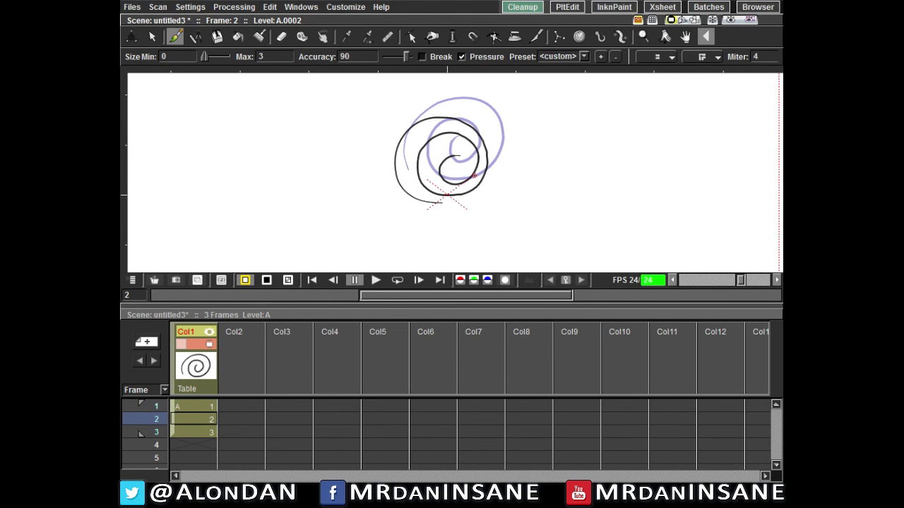
key(period)
key(comma)
In the InknPaint room, onion-skin one following drawing and alternate between drawings 0001 and 0002 of level A.
click(567, 7)
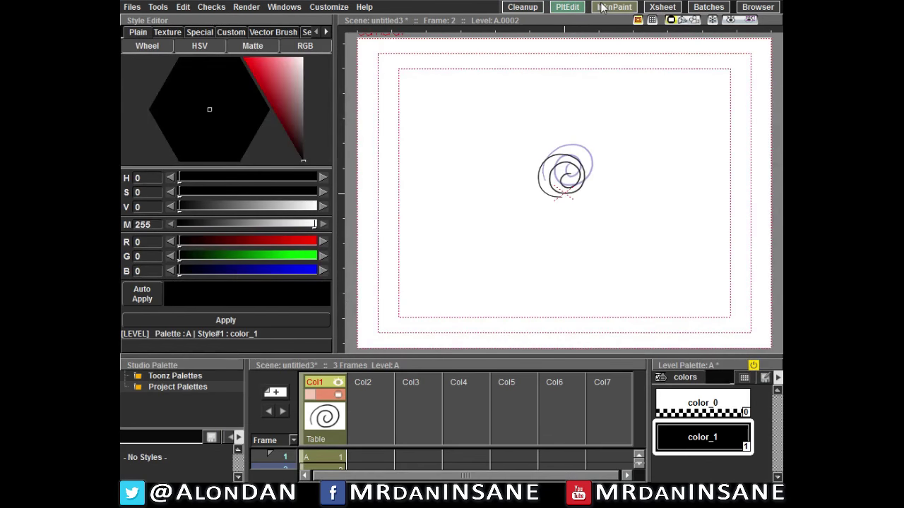
click(612, 7)
click(695, 176)
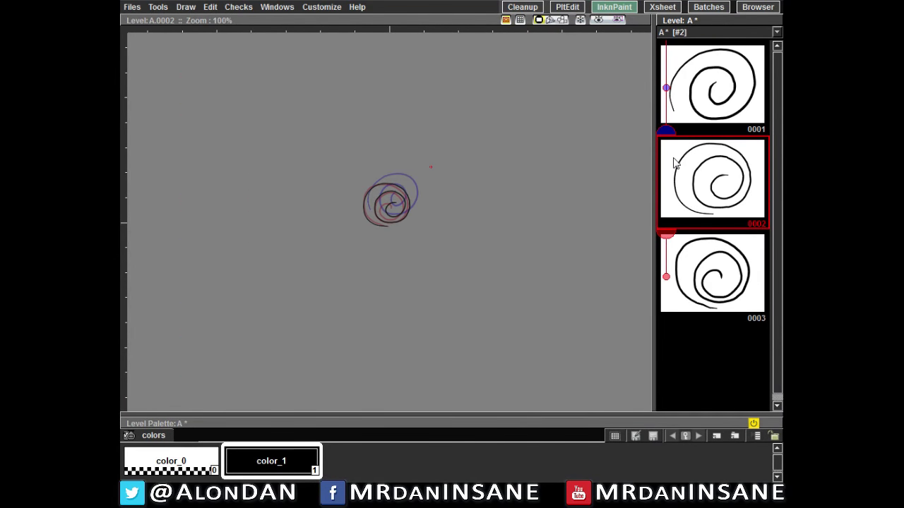
click(682, 95)
click(695, 179)
click(711, 105)
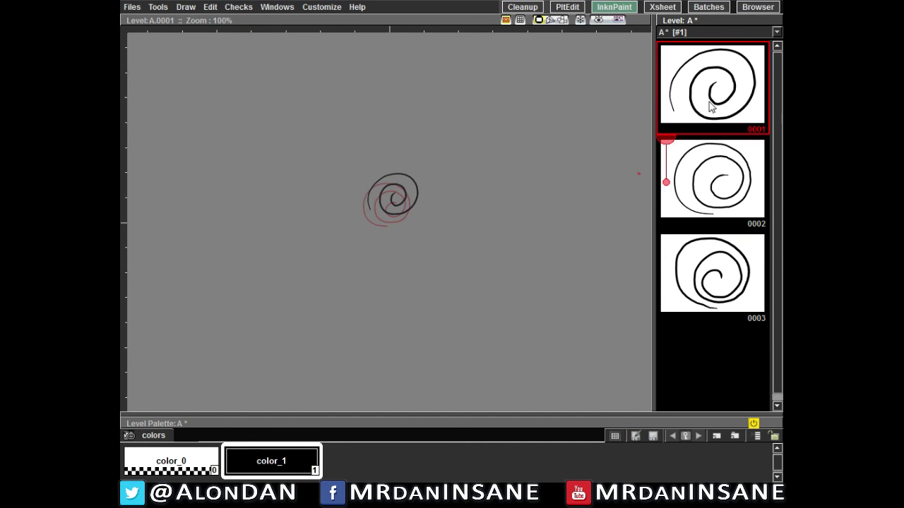
click(703, 173)
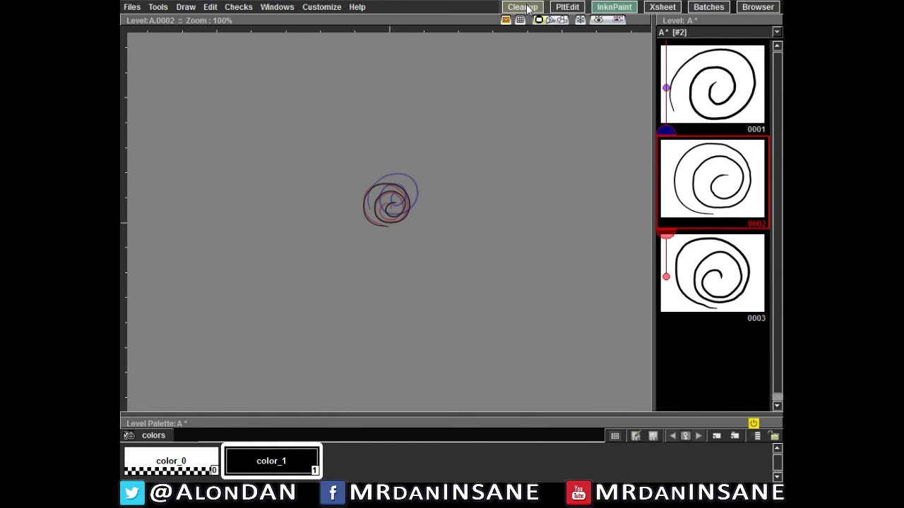
Return to the Cleanup room and check the onion skin on frames 1 and 2 of Col1.
click(527, 8)
click(632, 7)
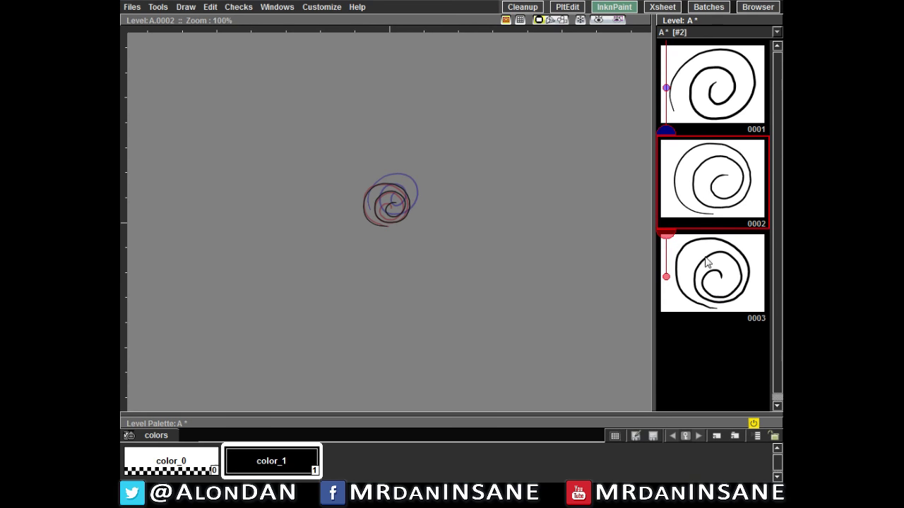
click(522, 6)
click(197, 408)
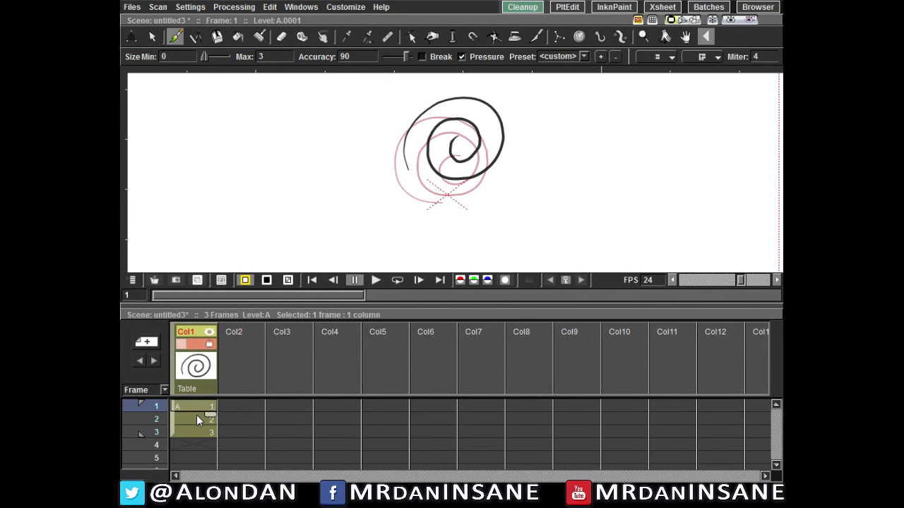
click(194, 420)
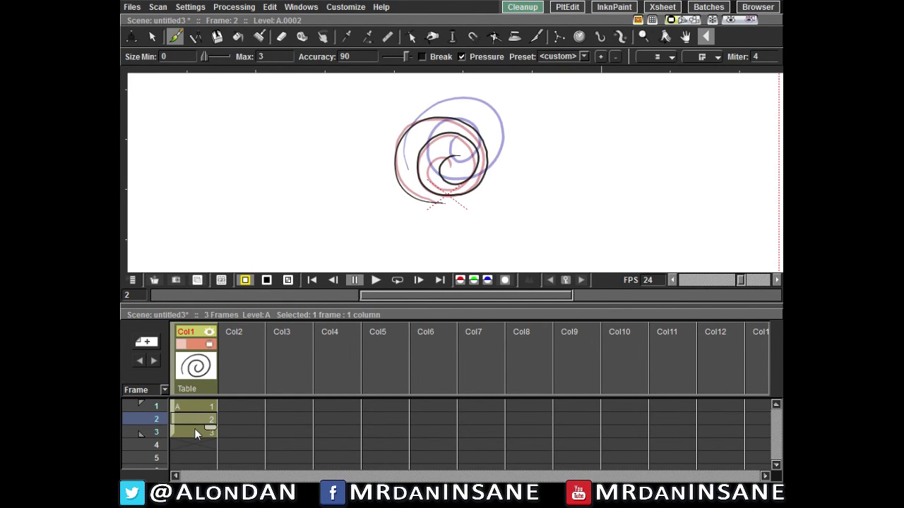
click(192, 409)
click(192, 418)
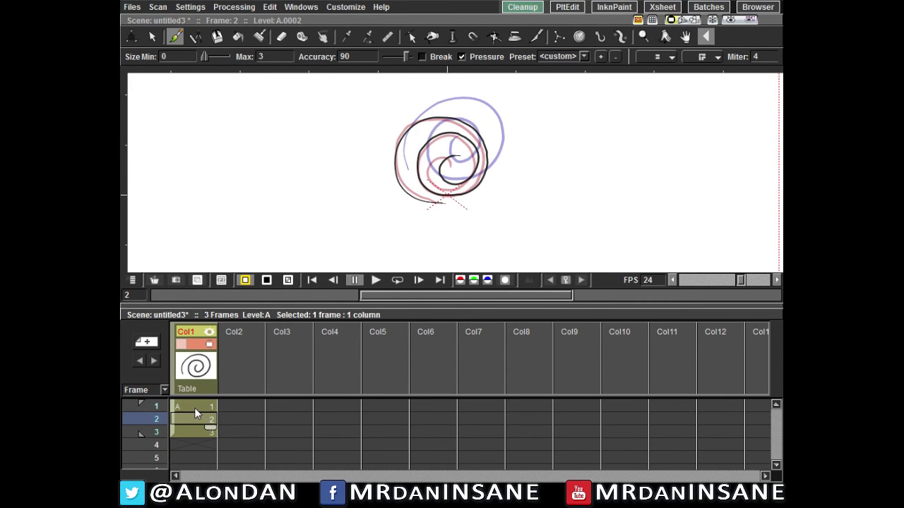
click(194, 407)
In the InknPaint room, extend the onion skin to two following drawings and check it on level A's drawings.
click(573, 7)
click(614, 7)
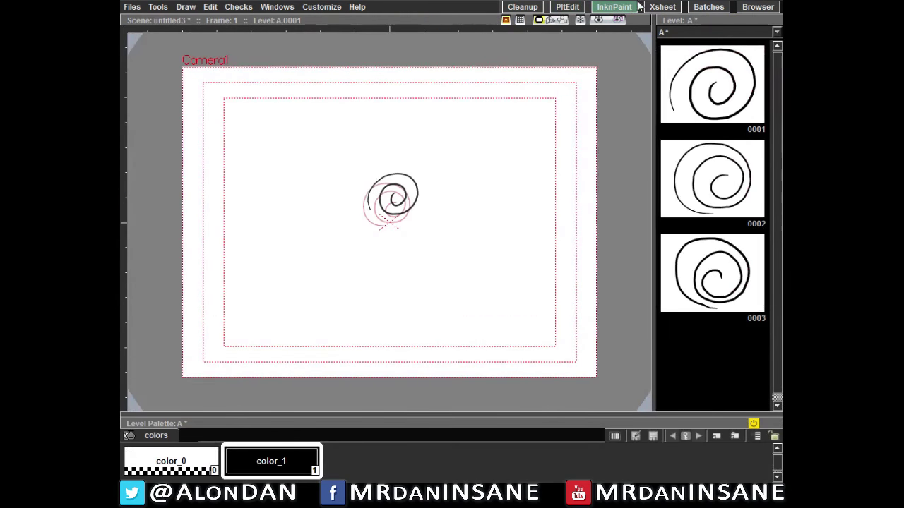
click(703, 161)
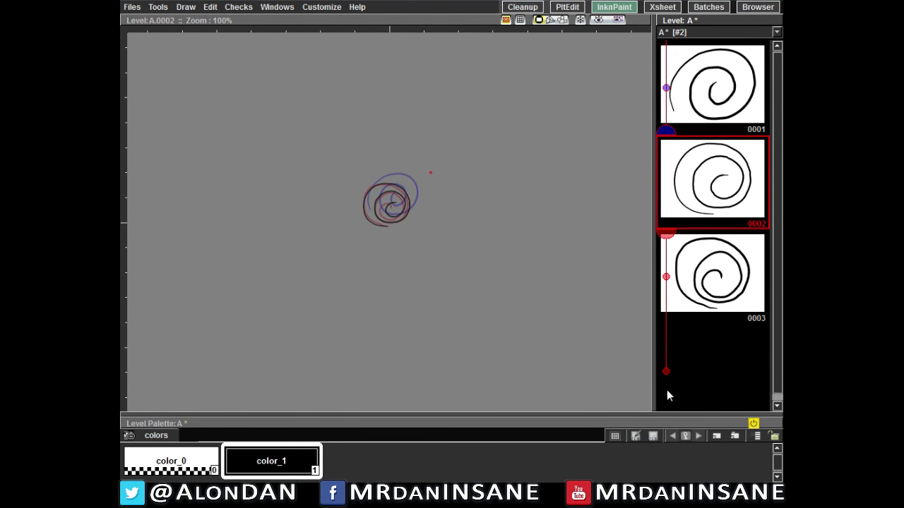
click(695, 291)
click(706, 204)
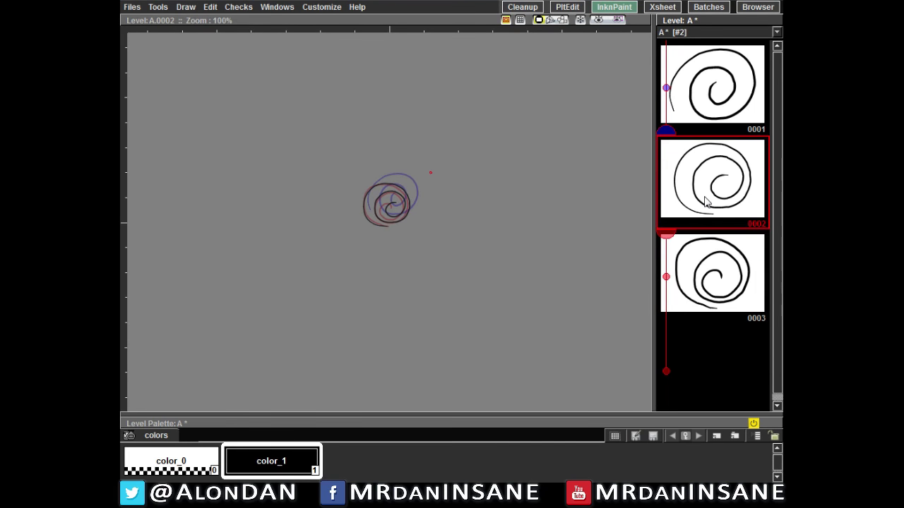
click(708, 108)
Examine the onion skin at 400% zoom on drawings 0001, 0002 and 0003, ending on drawing 0002.
scroll(416, 208, up, 2)
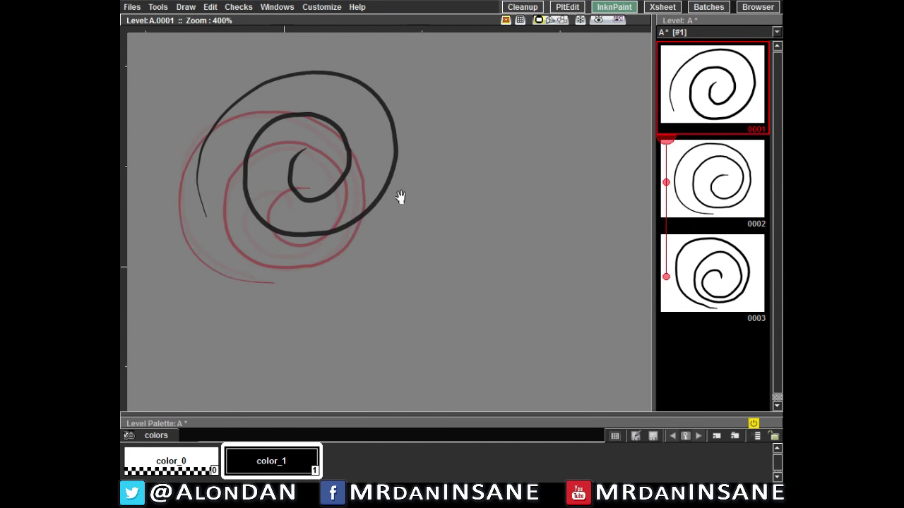
mouse_move(400, 197)
mouse_down()
mouse_move(534, 223)
mouse_move(552, 237)
mouse_up()
click(706, 185)
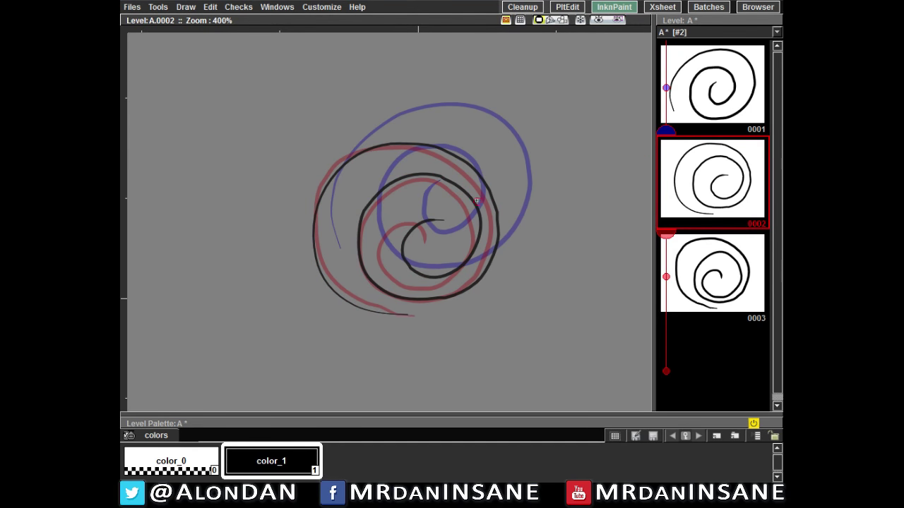
click(711, 88)
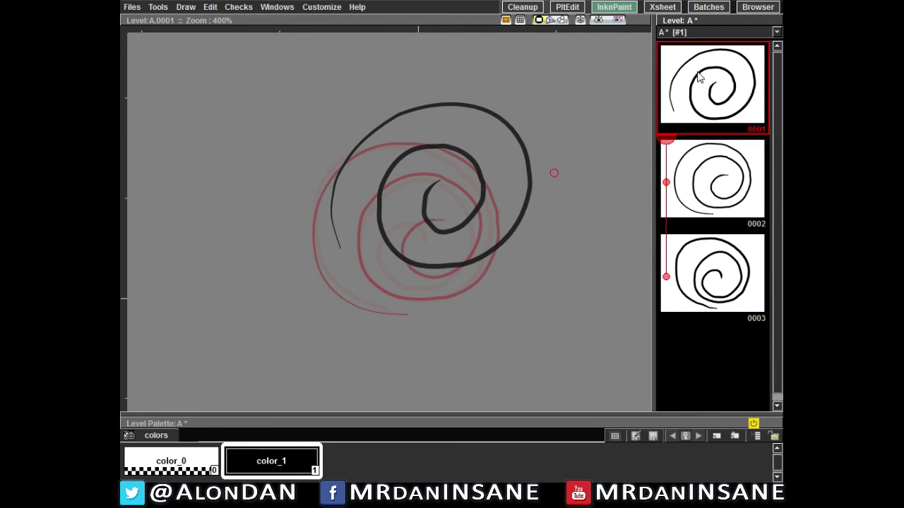
click(707, 173)
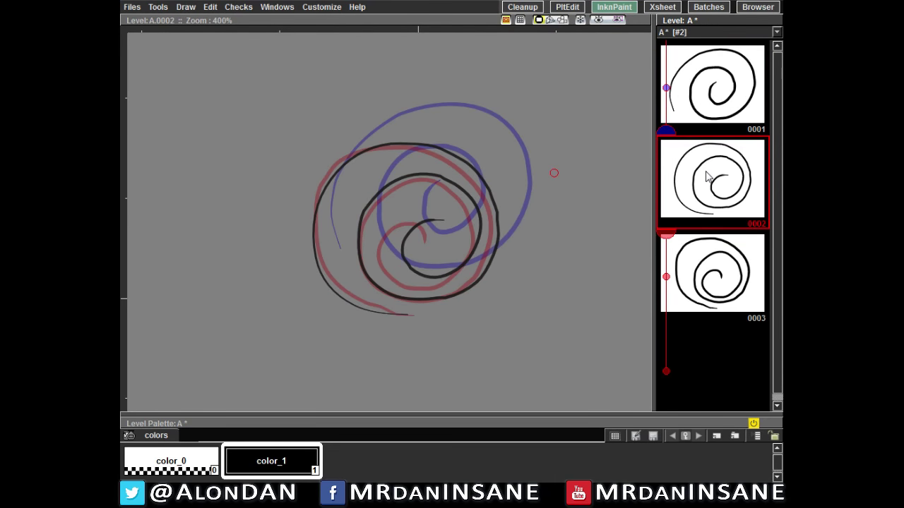
click(705, 267)
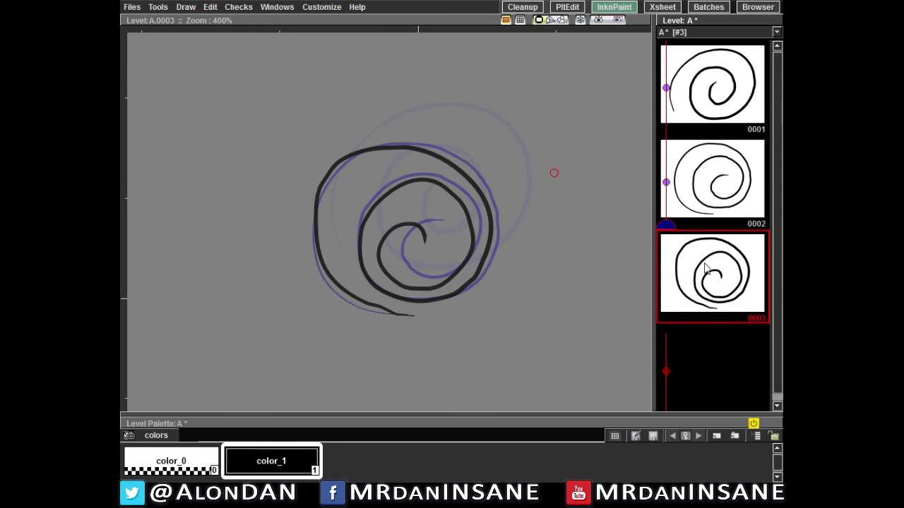
click(707, 195)
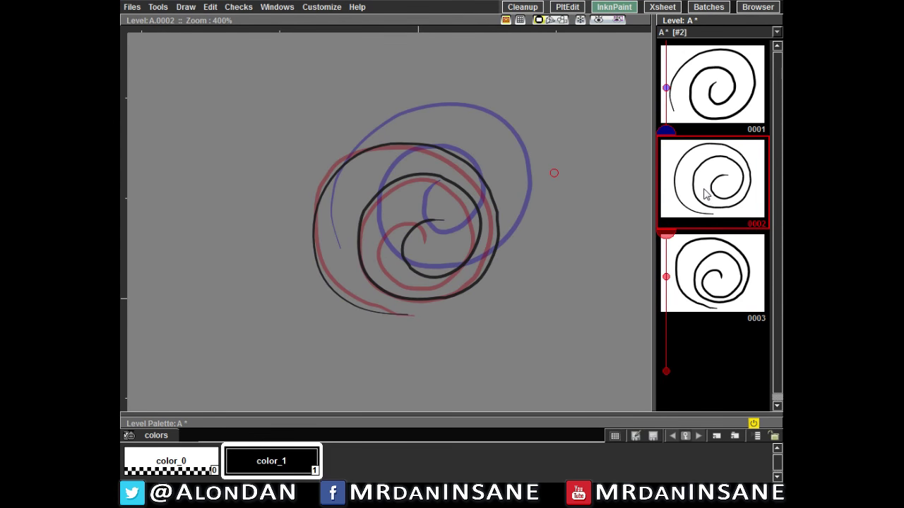
Return to the Cleanup room and center the onion-skinned spirals in the viewer at 200% zoom.
click(523, 7)
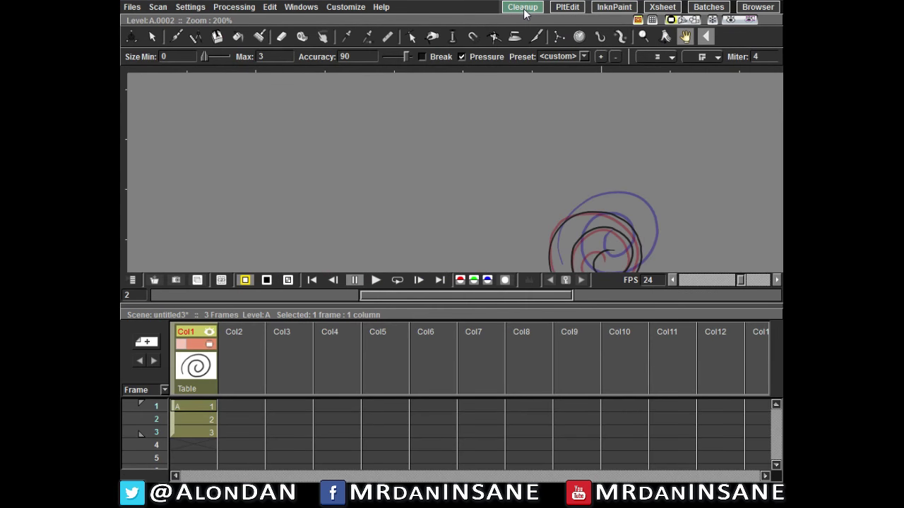
scroll(652, 148, down, 1)
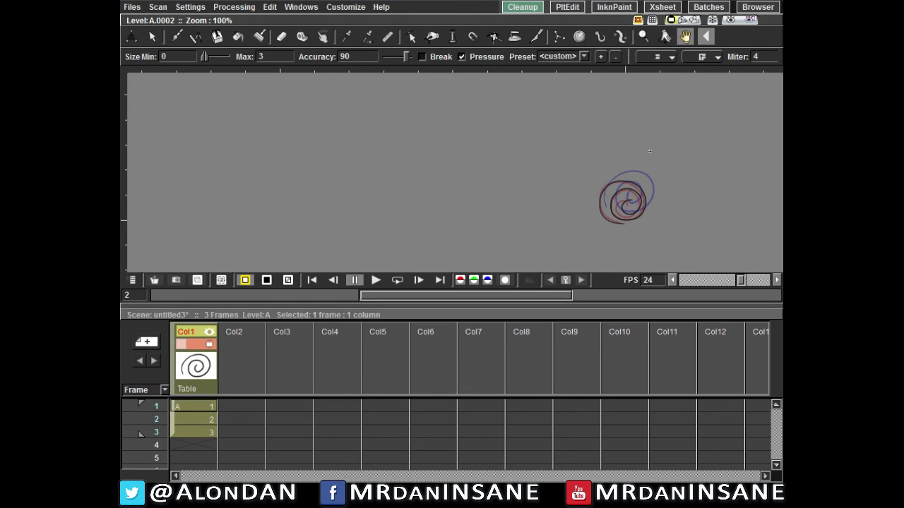
mouse_move(636, 167)
mouse_down()
mouse_move(503, 152)
mouse_move(580, 179)
mouse_up()
scroll(594, 156, up, 1)
key(space)
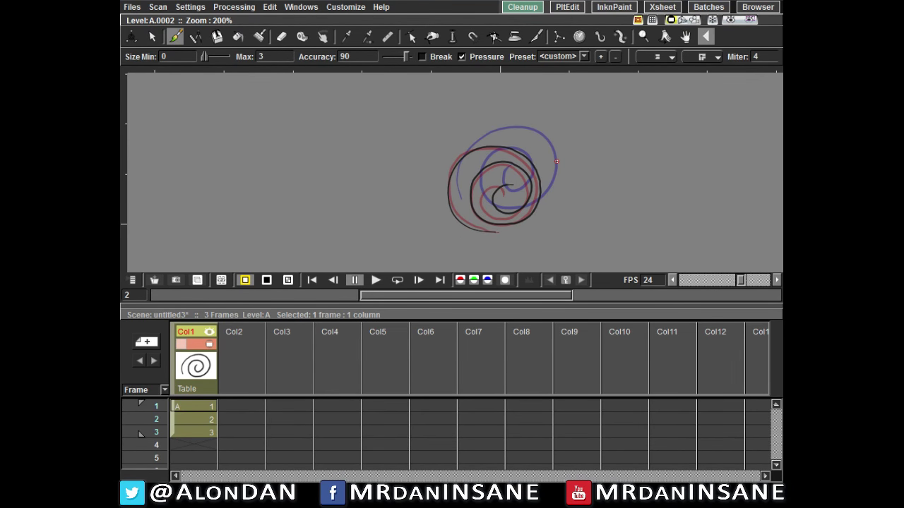
scroll(561, 171, up, 1)
scroll(561, 171, down, 1)
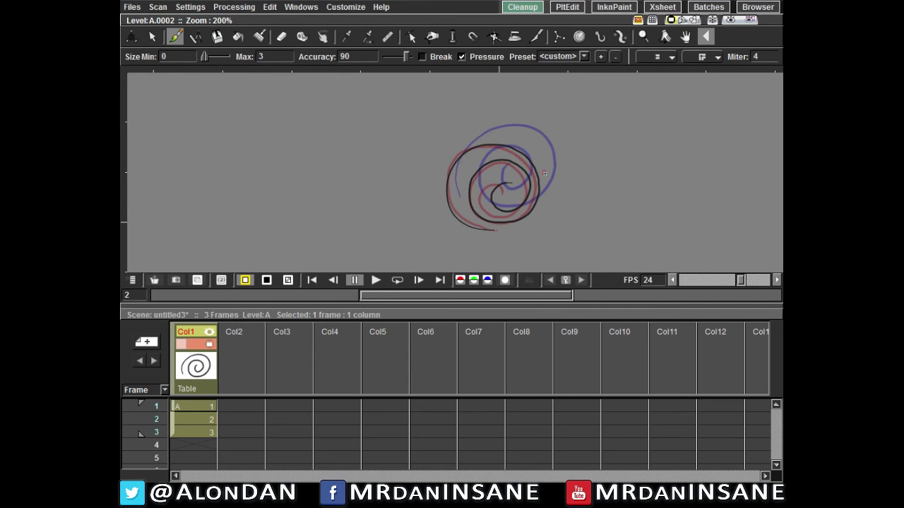
key(space)
mouse_move(545, 177)
mouse_down()
mouse_move(524, 165)
mouse_move(516, 174)
mouse_up()
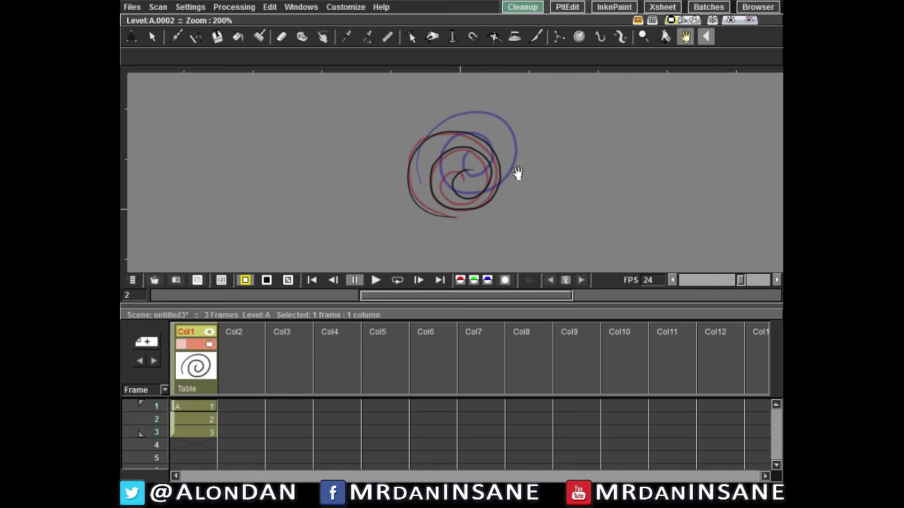
Play the three-frame spiral animation once and in a loop, and stop playback.
click(374, 280)
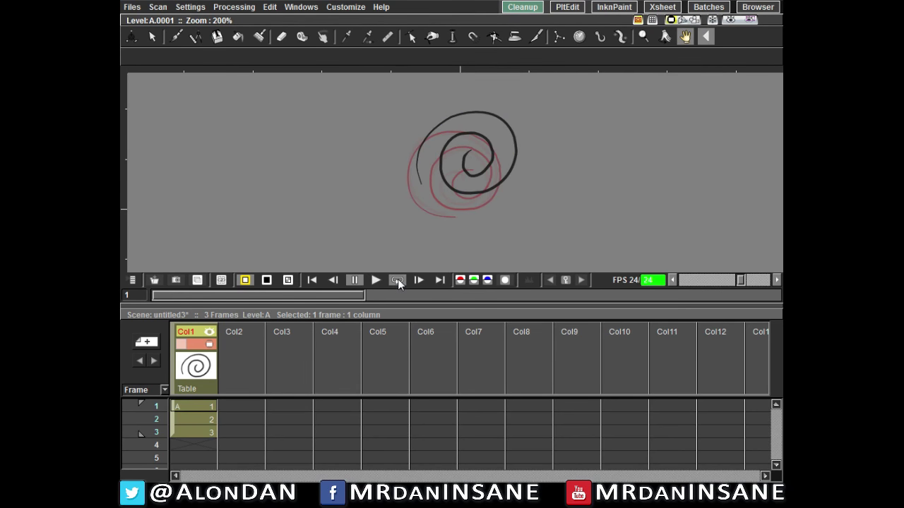
click(398, 280)
click(397, 281)
mouse_move(504, 162)
mouse_down()
mouse_move(501, 173)
mouse_move(501, 162)
mouse_up()
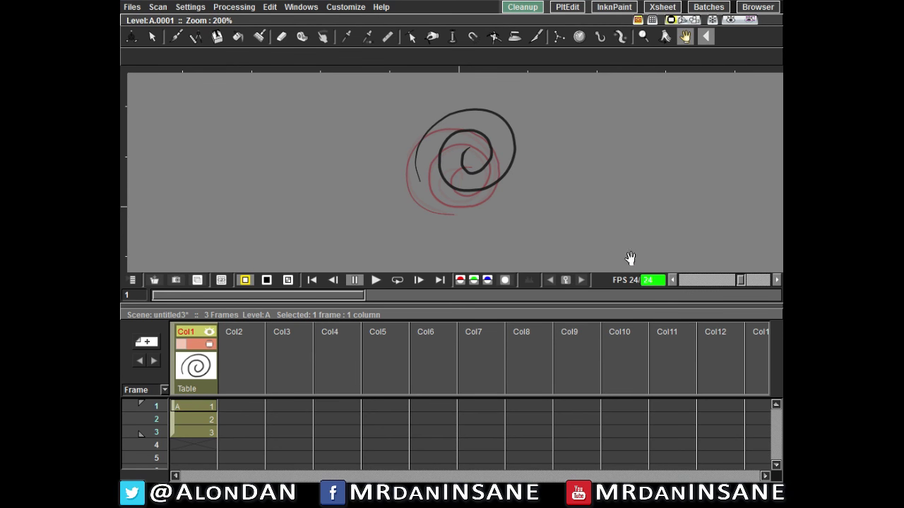
Reframe the Col1 drawings to 2's so each spiral is held for two frames.
right_click(197, 372)
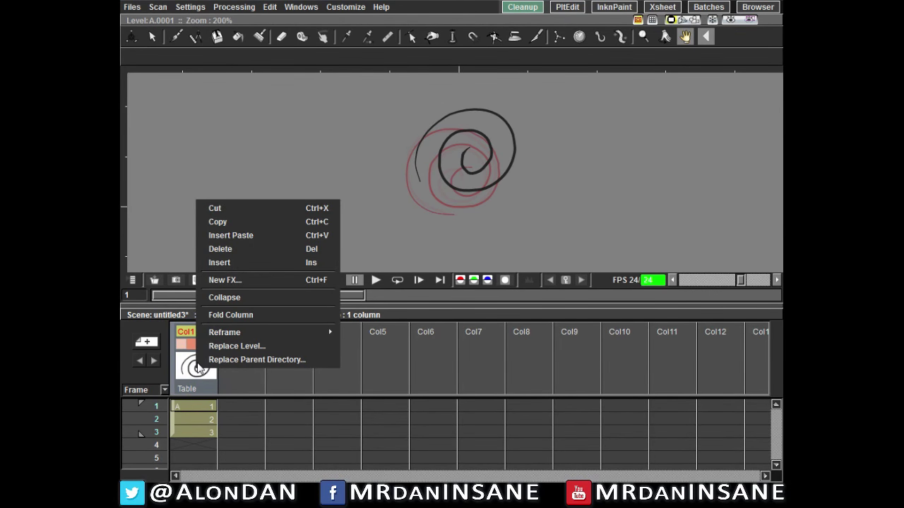
mouse_move(325, 332)
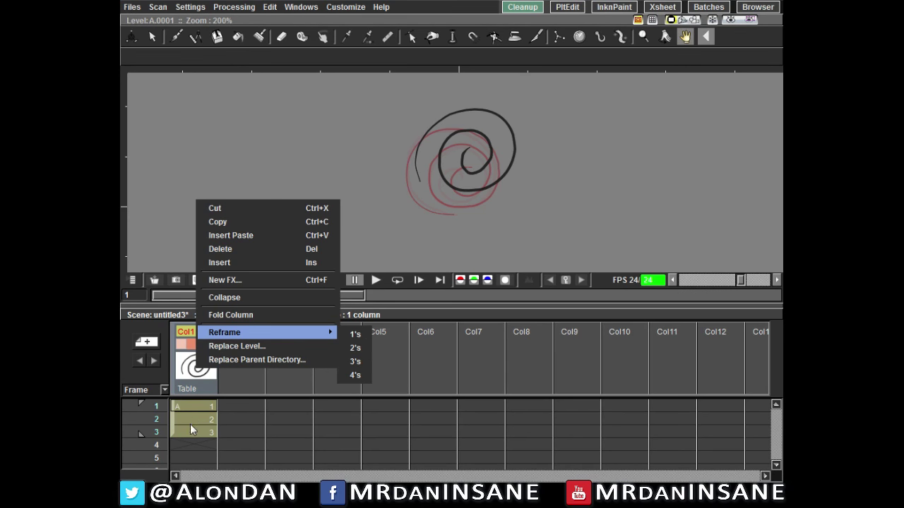
click(356, 349)
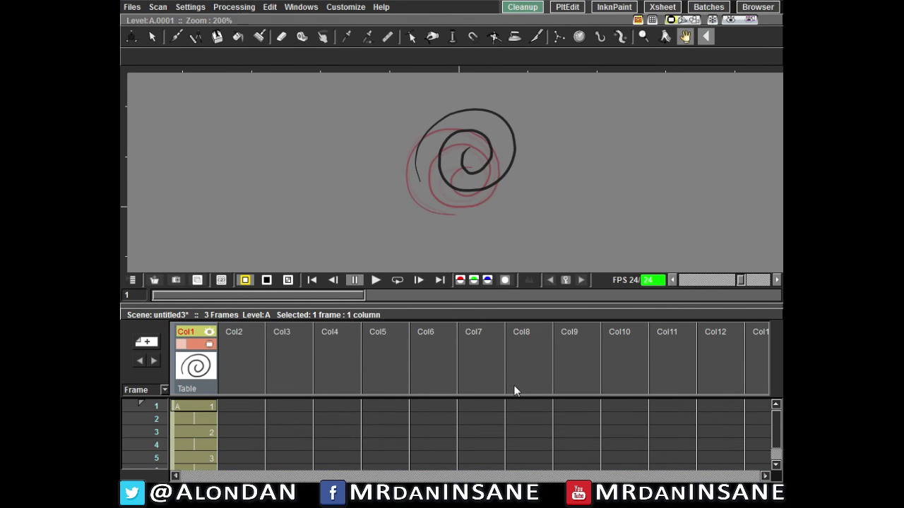
Check the doubled exposure of the spiral drawings on frames 1 to 4 of Col1.
click(210, 419)
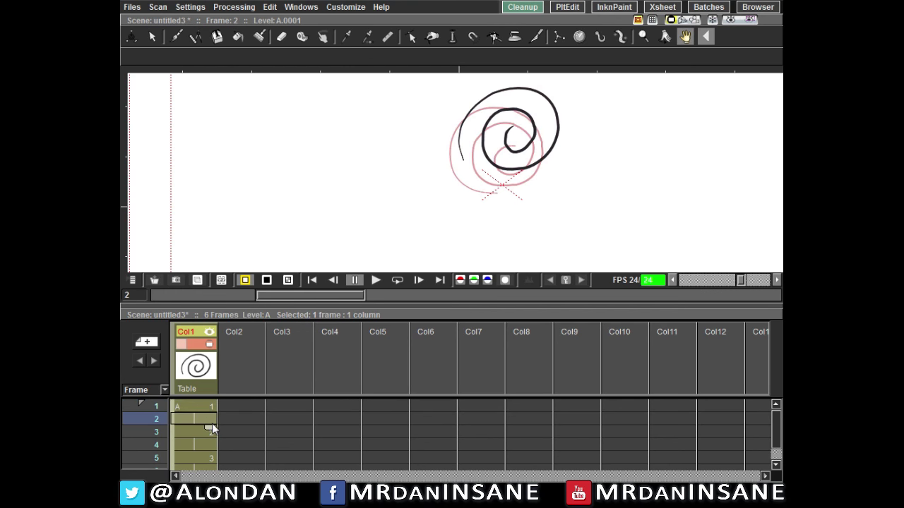
click(209, 410)
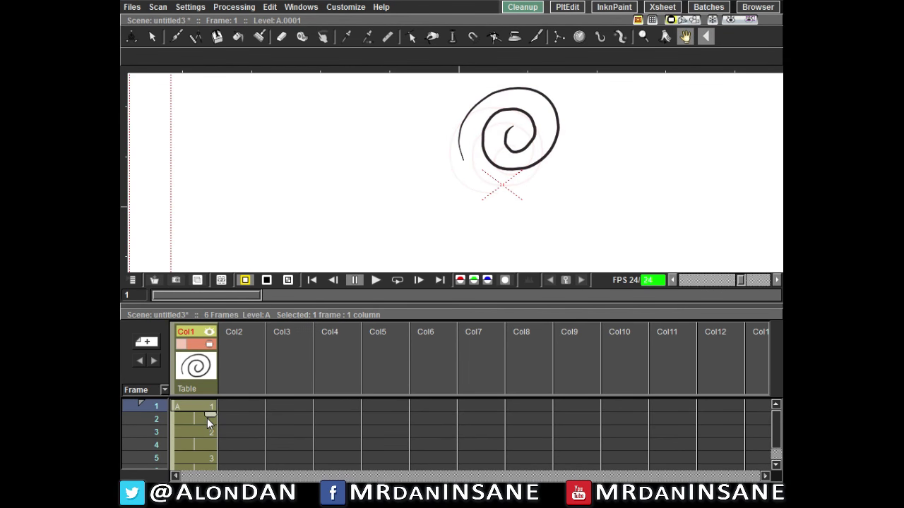
click(199, 418)
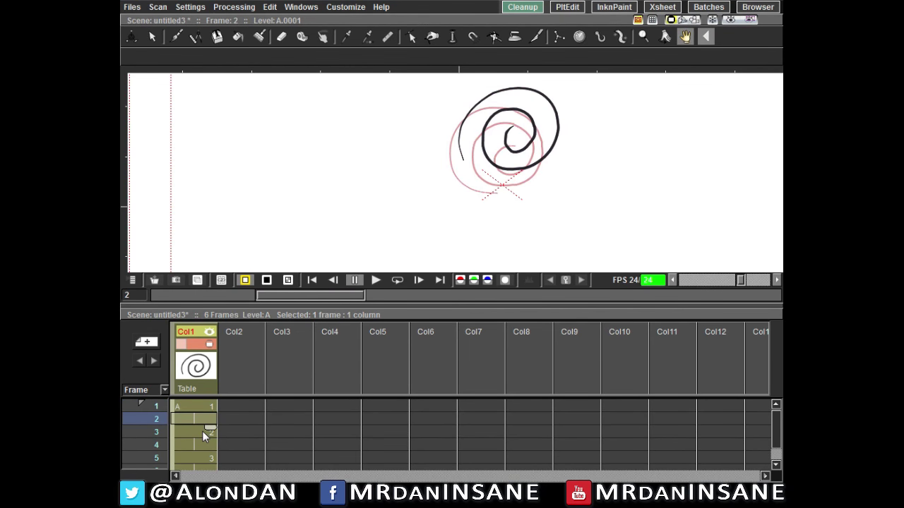
click(203, 433)
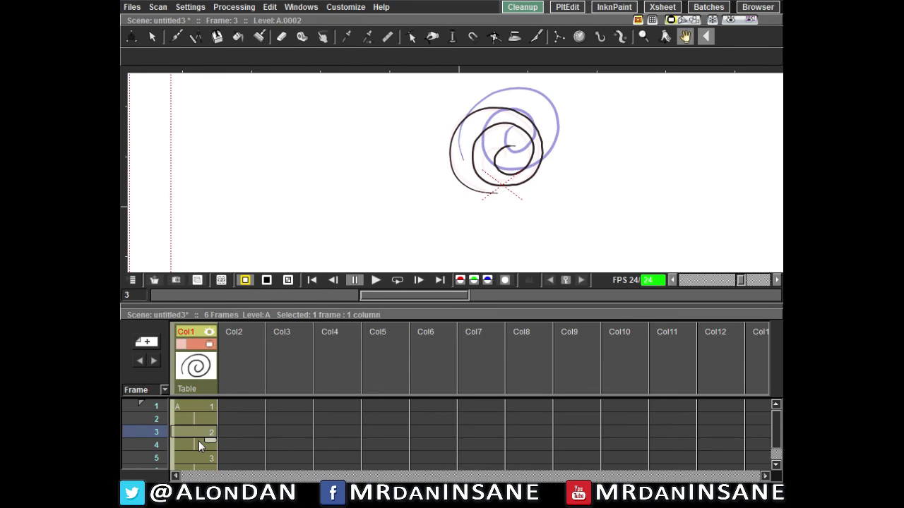
click(198, 442)
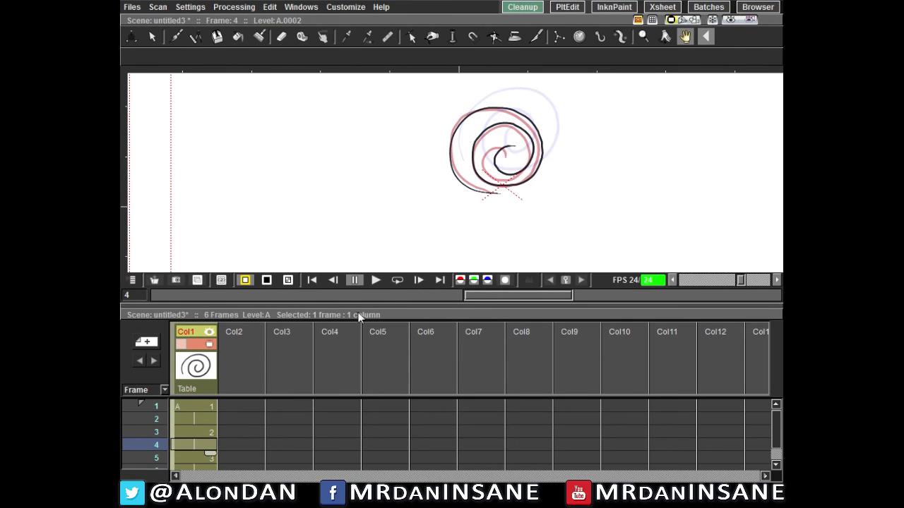
Play the reframed spiral animation in a loop with the onion skin deactivated.
click(375, 280)
click(396, 281)
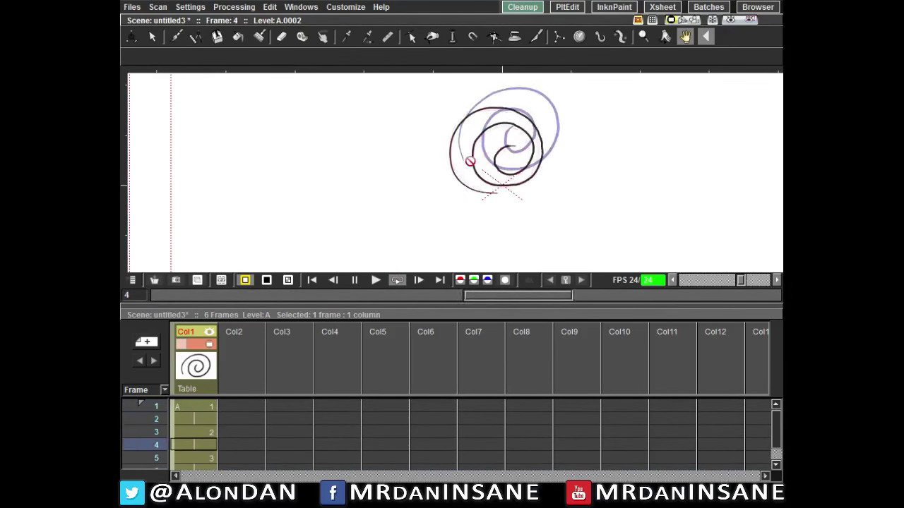
click(387, 282)
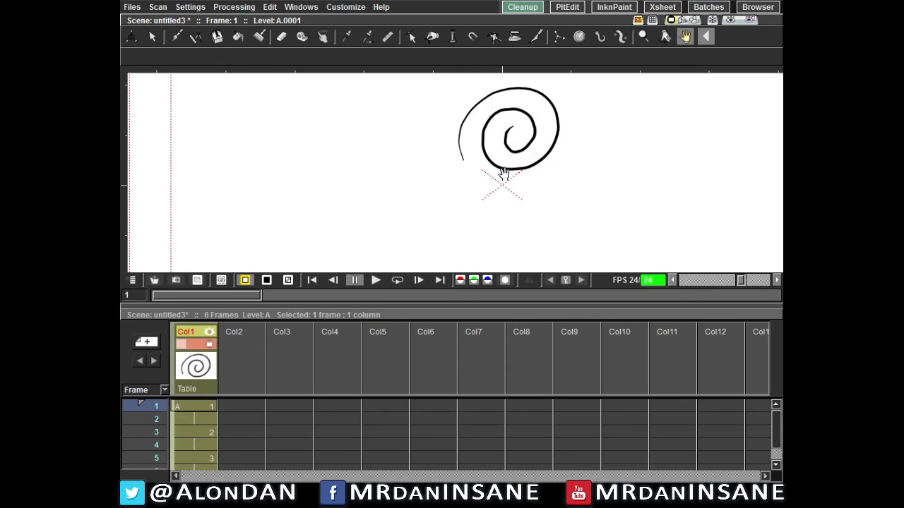
click(396, 281)
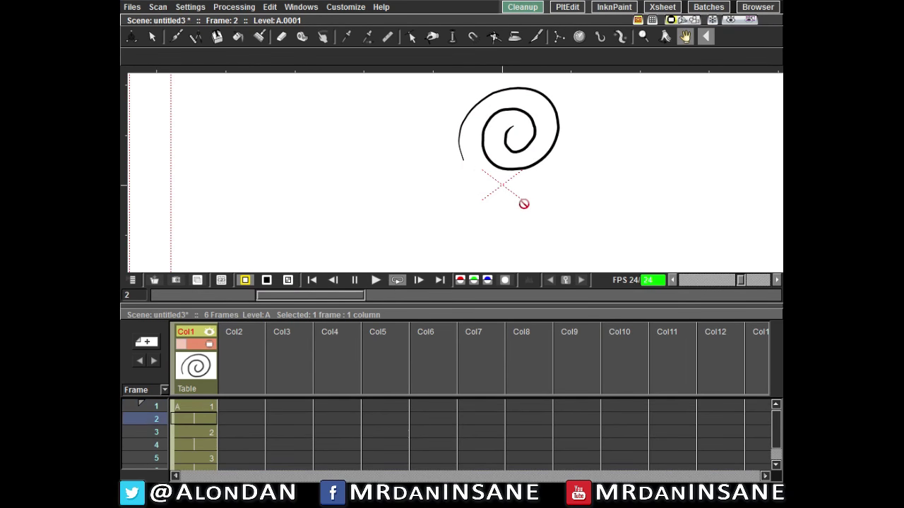
View the looping spiral animation at actual pixel size and closer up, and stop playback.
right_click(545, 169)
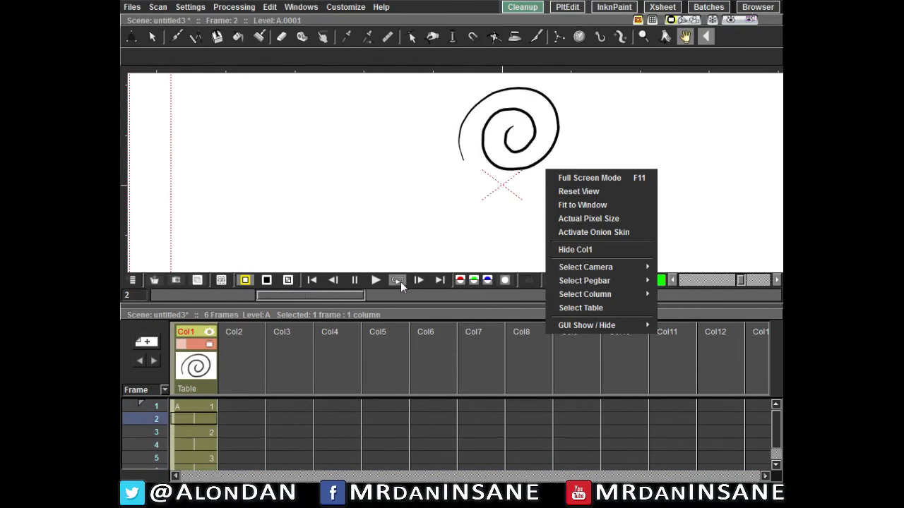
click(400, 282)
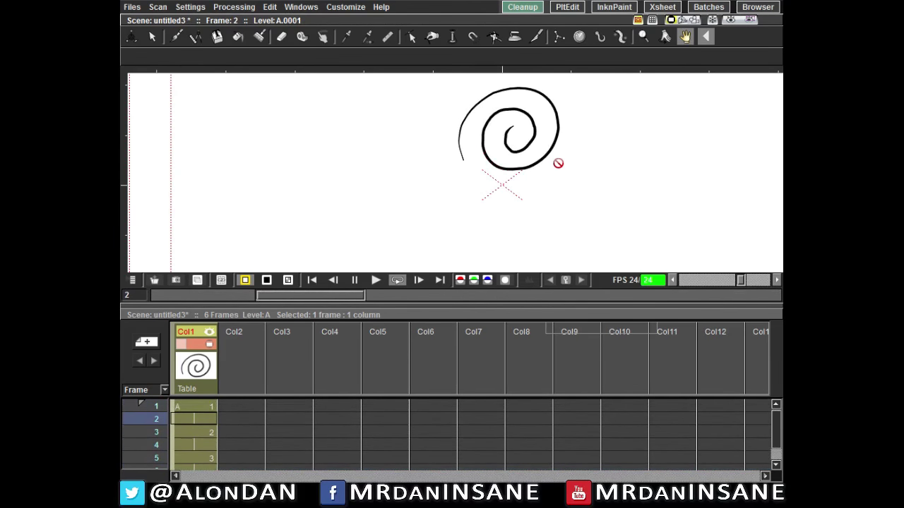
right_click(472, 189)
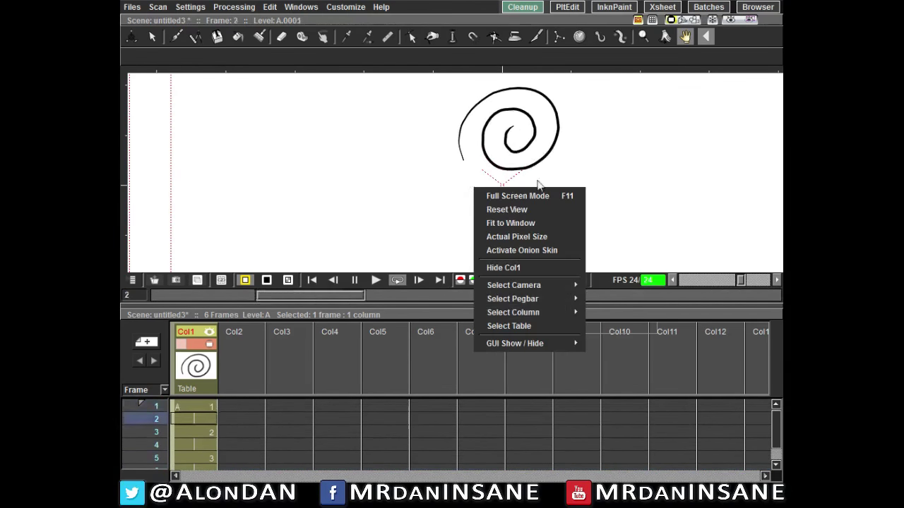
click(546, 235)
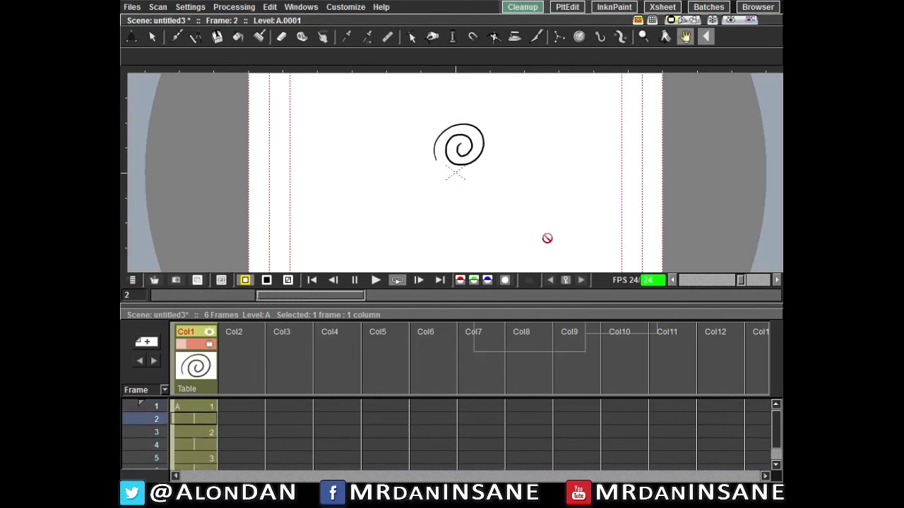
right_click(494, 163)
click(504, 121)
scroll(510, 141, up, 2)
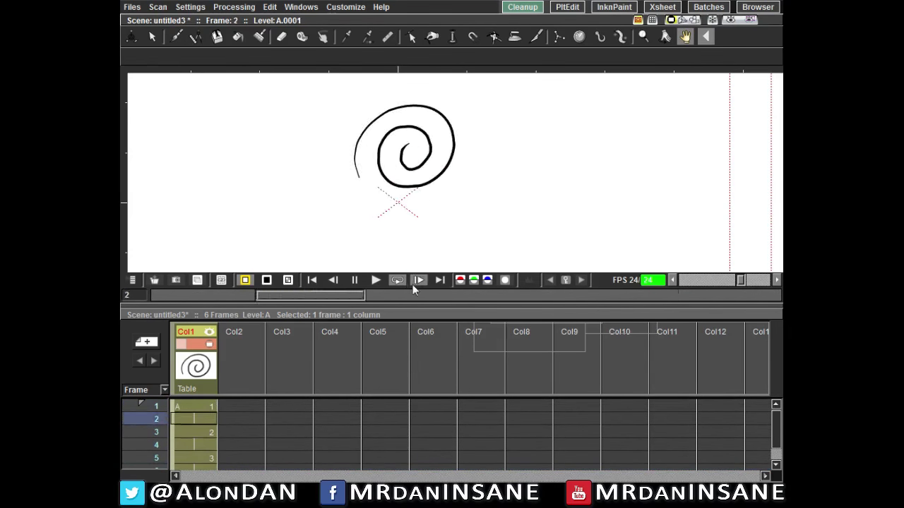
click(380, 278)
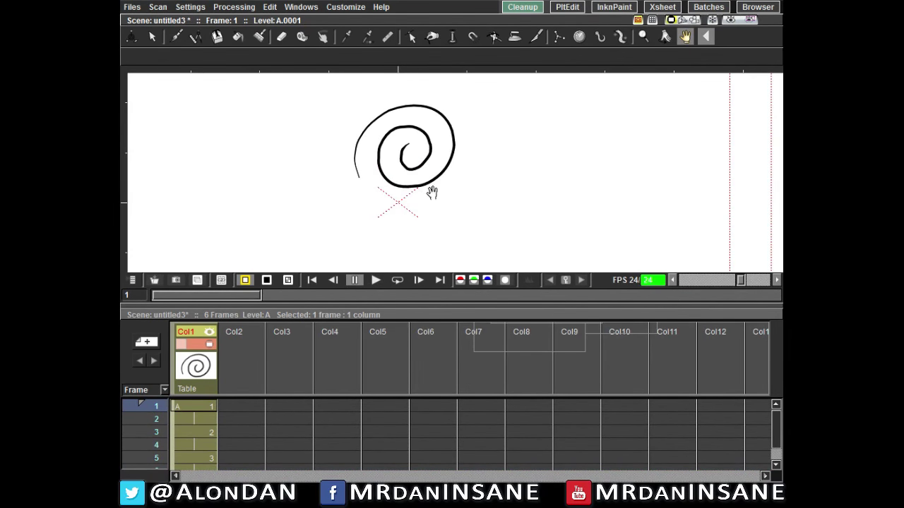
drag(444, 171, 480, 187)
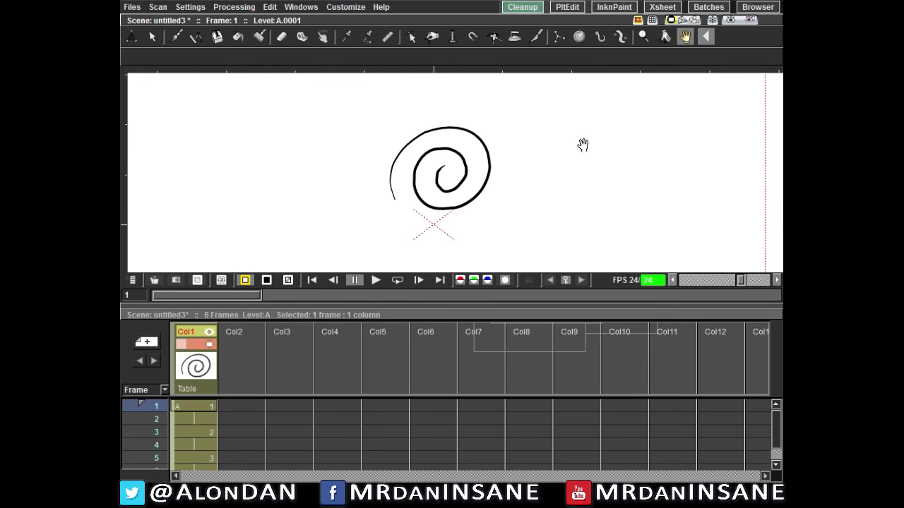
key(b)
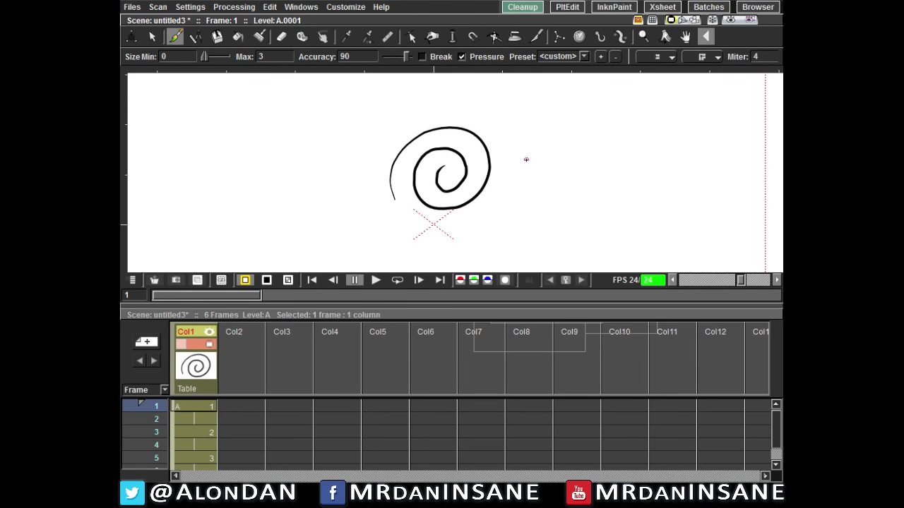
scroll(528, 161, down, 3)
scroll(553, 158, up, 2)
key(space)
mouse_move(551, 164)
mouse_down()
mouse_move(484, 184)
mouse_move(484, 168)
mouse_up()
scroll(515, 175, down, 3)
scroll(448, 148, up, 2)
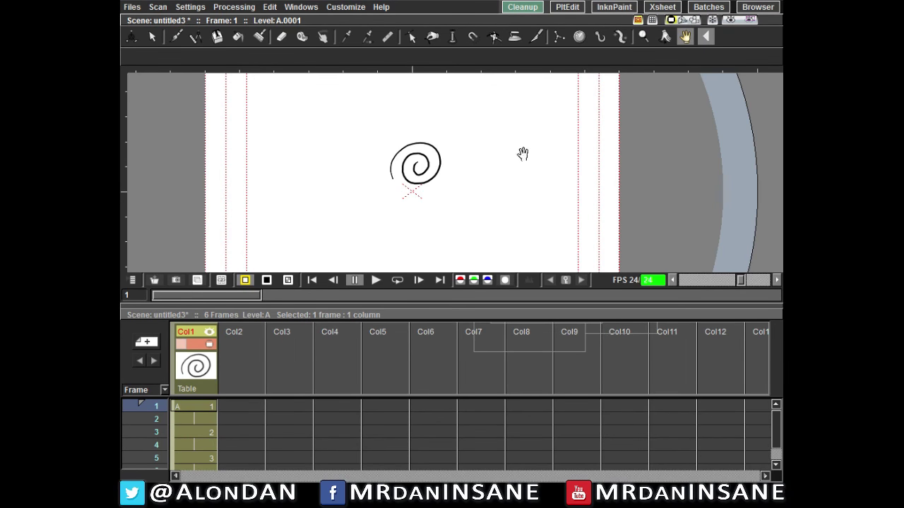
Switch to the PltEdit room.
click(566, 7)
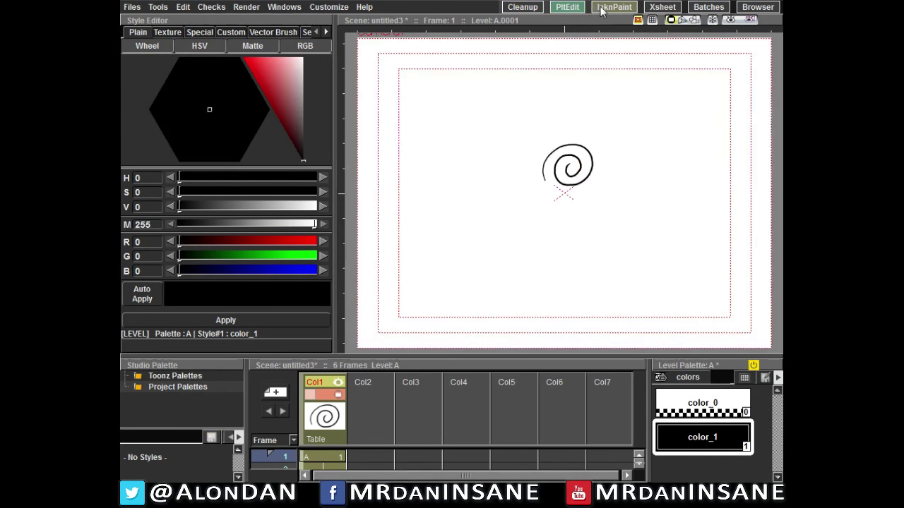
click(601, 8)
click(574, 7)
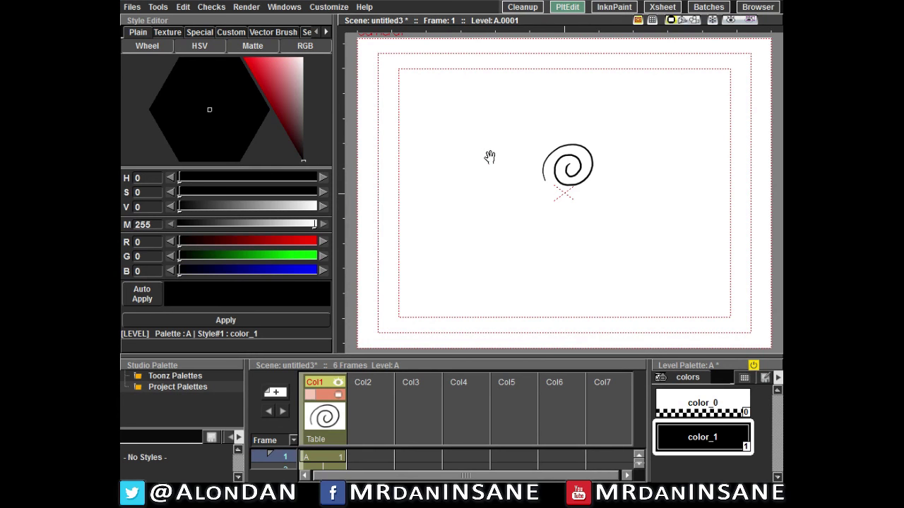
Review the output settings for the camera, frame range and output file, and close them without changes.
click(247, 7)
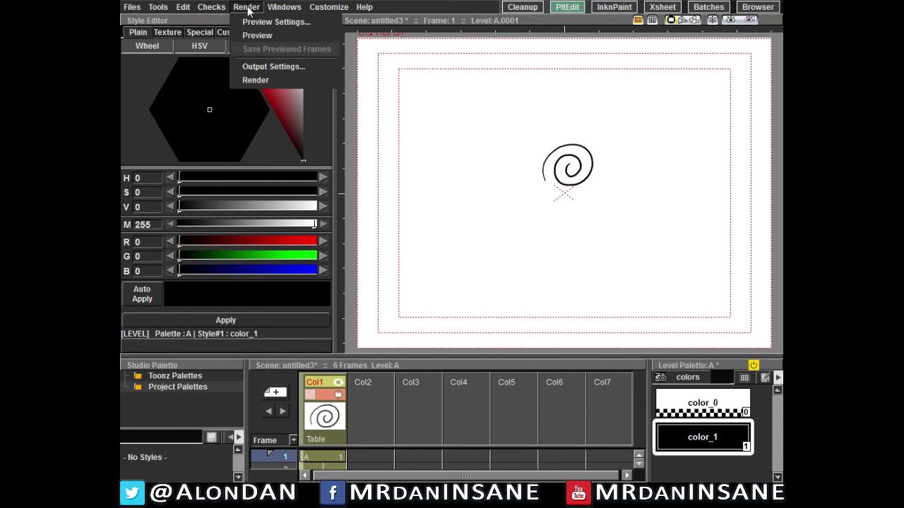
click(282, 67)
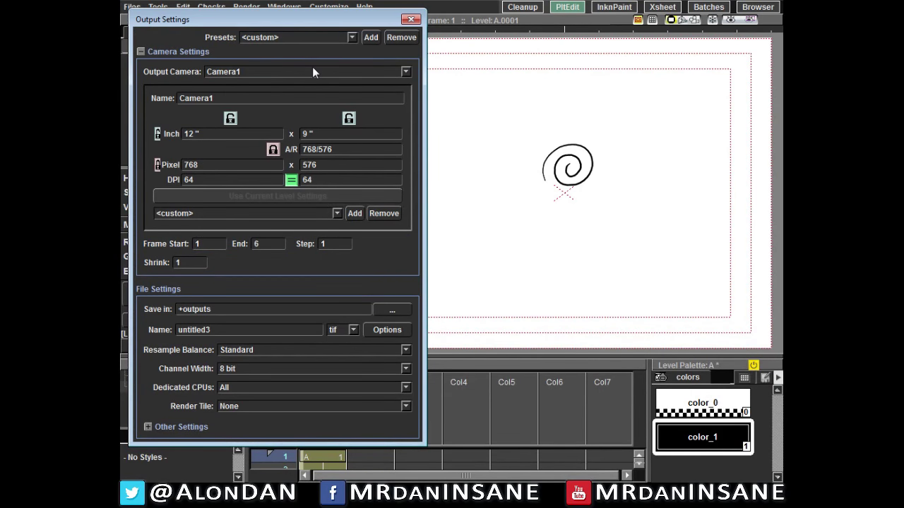
drag(270, 25, 277, 23)
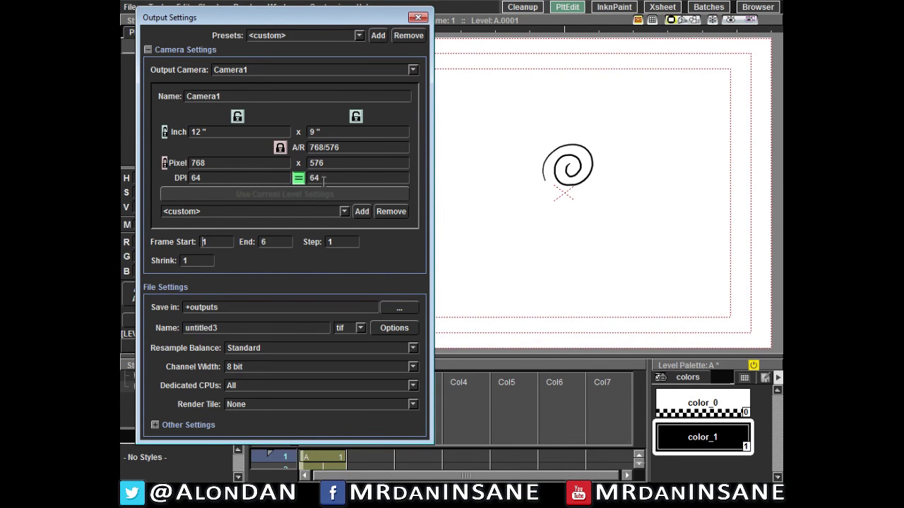
drag(343, 22, 344, 11)
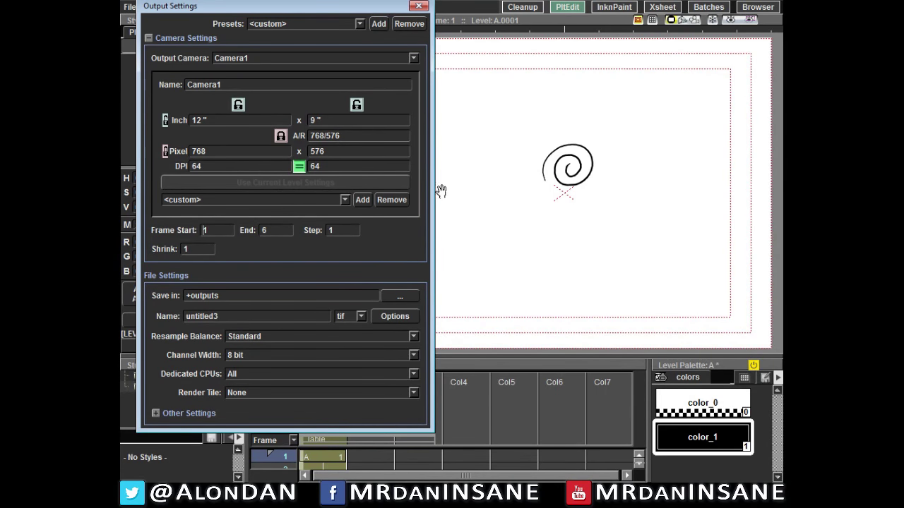
click(412, 7)
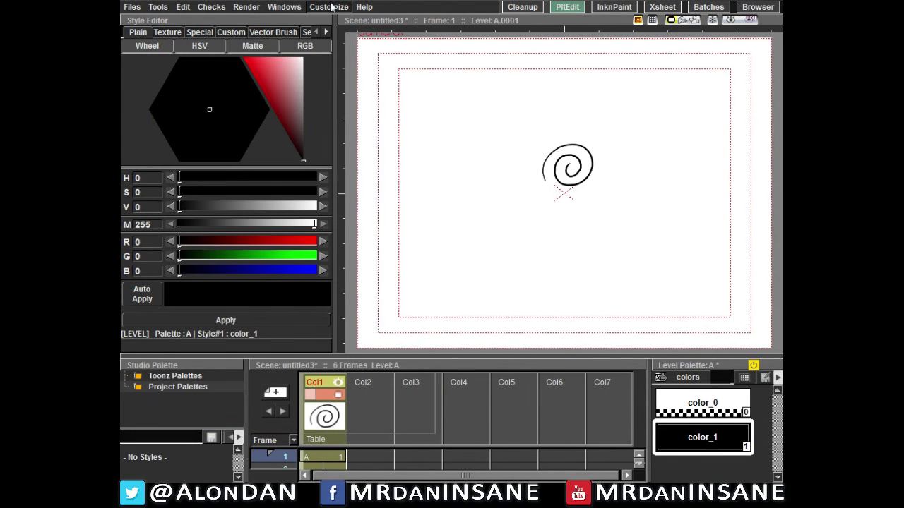
Render the scene with the current output settings and reposition the resulting Flipbook window.
click(246, 7)
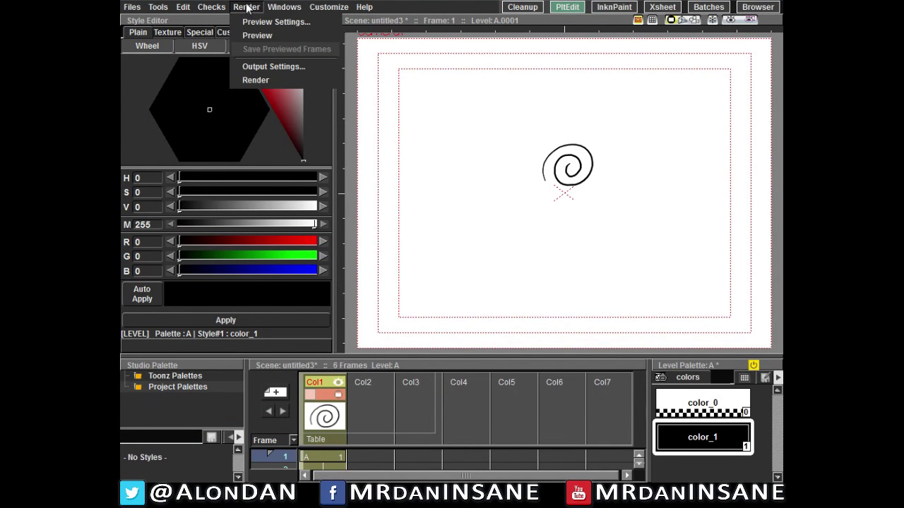
click(256, 79)
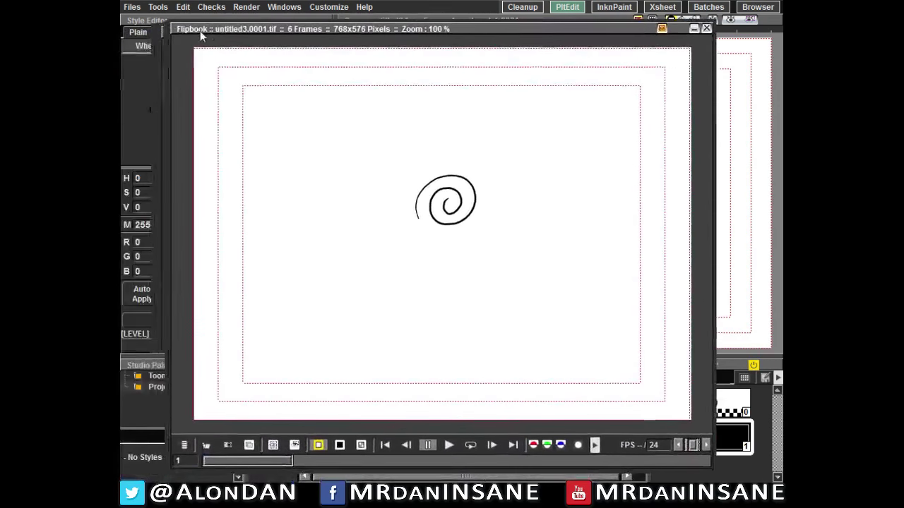
drag(333, 22, 413, 31)
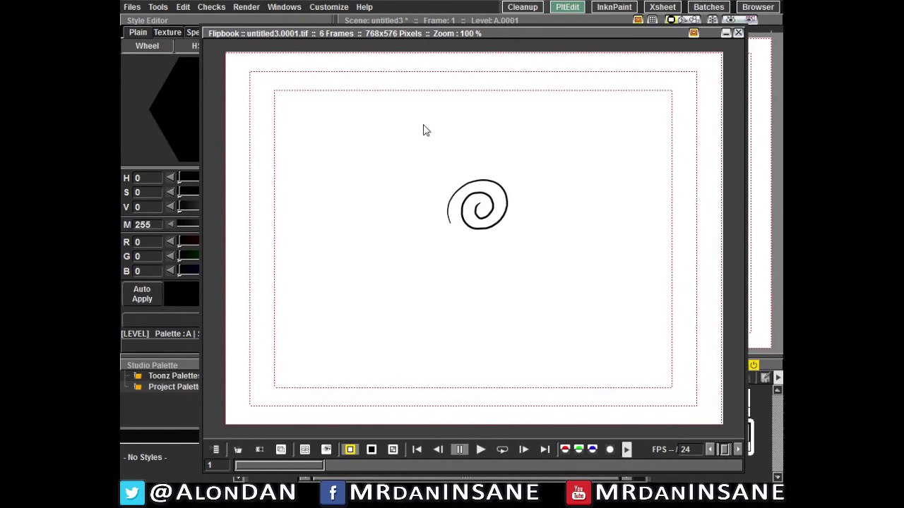
Play the rendered spiral animation in the Flipbook, stop it, and close the Flipbook.
click(481, 449)
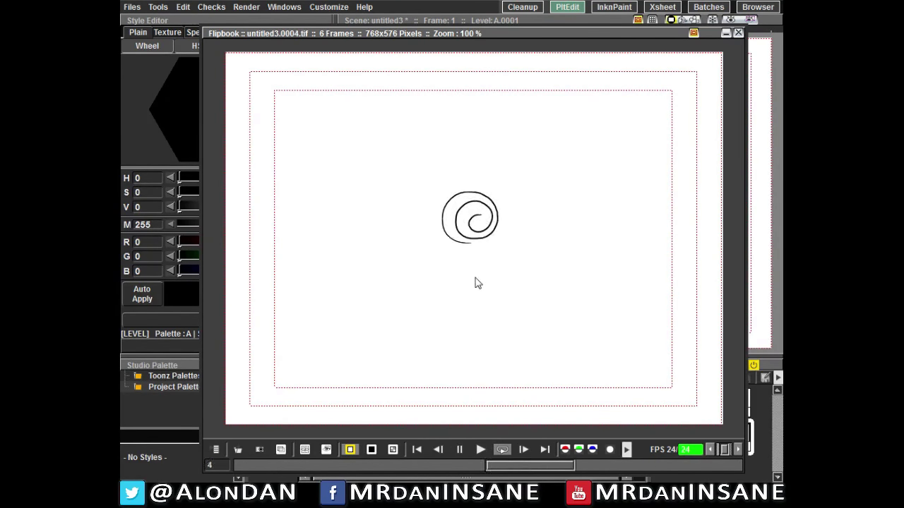
click(459, 449)
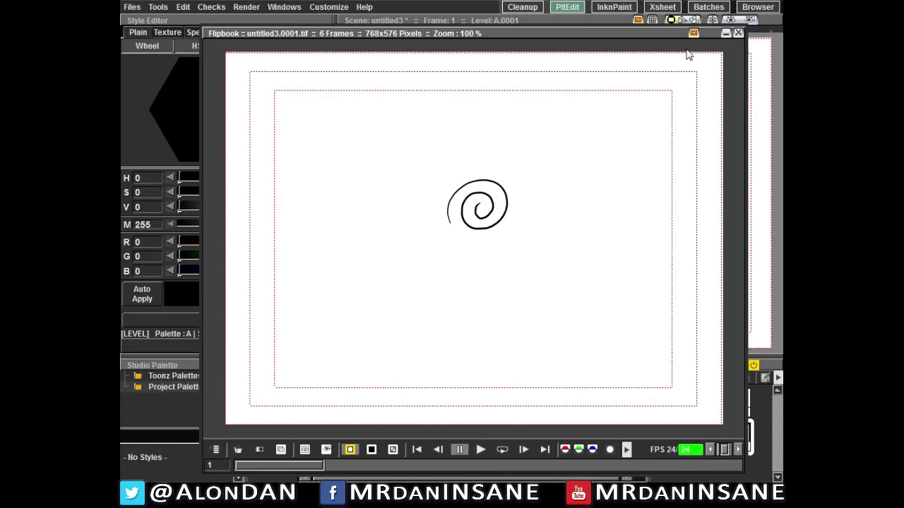
click(739, 34)
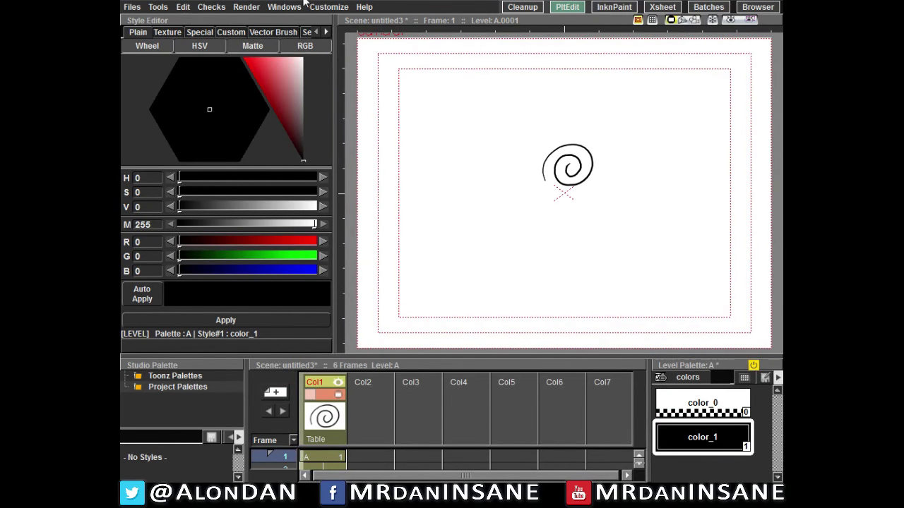
Examine the rendered output file in the sandbox project's outputs folder in the Browser room.
click(245, 8)
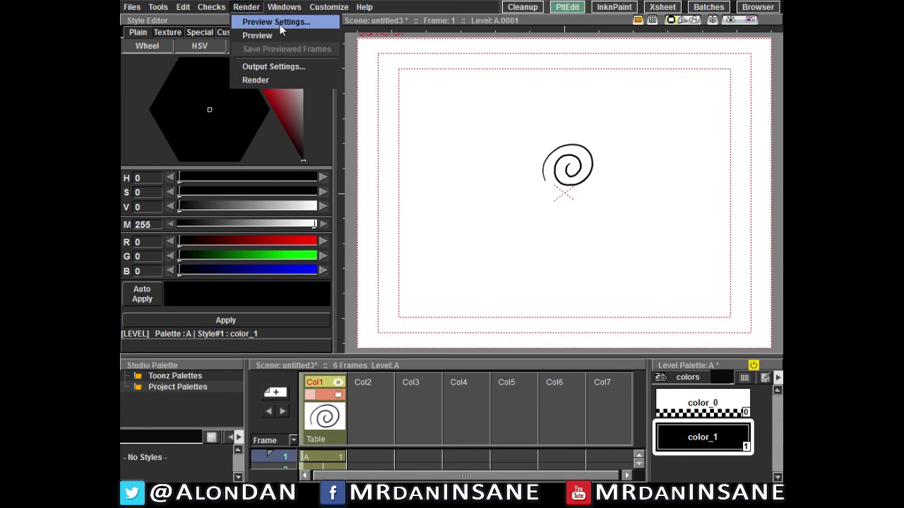
click(273, 66)
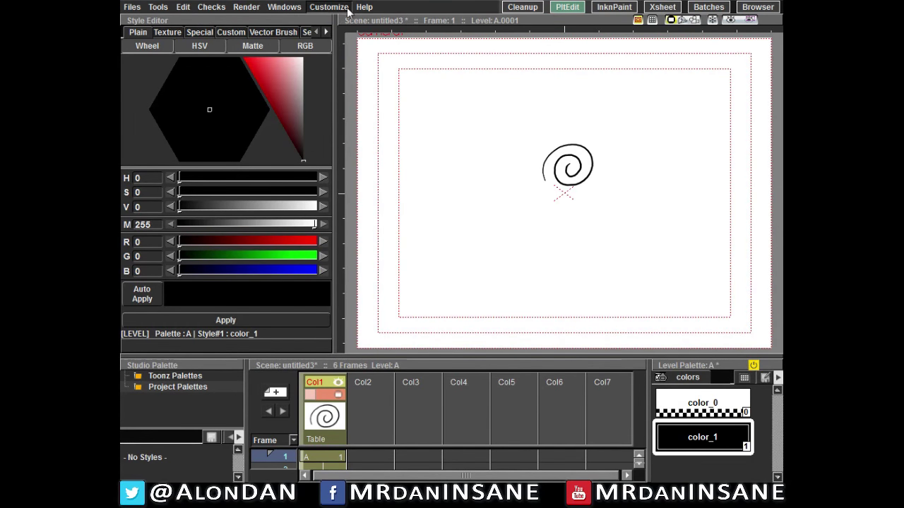
click(760, 8)
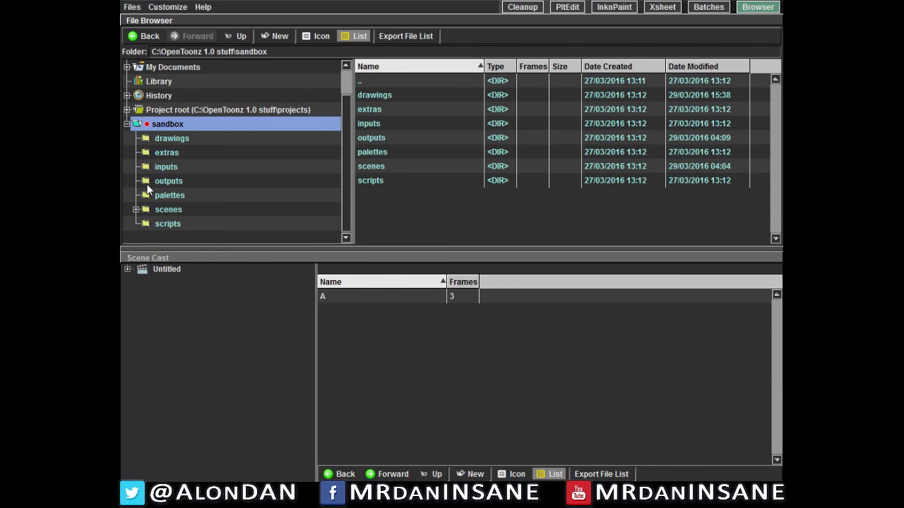
click(163, 181)
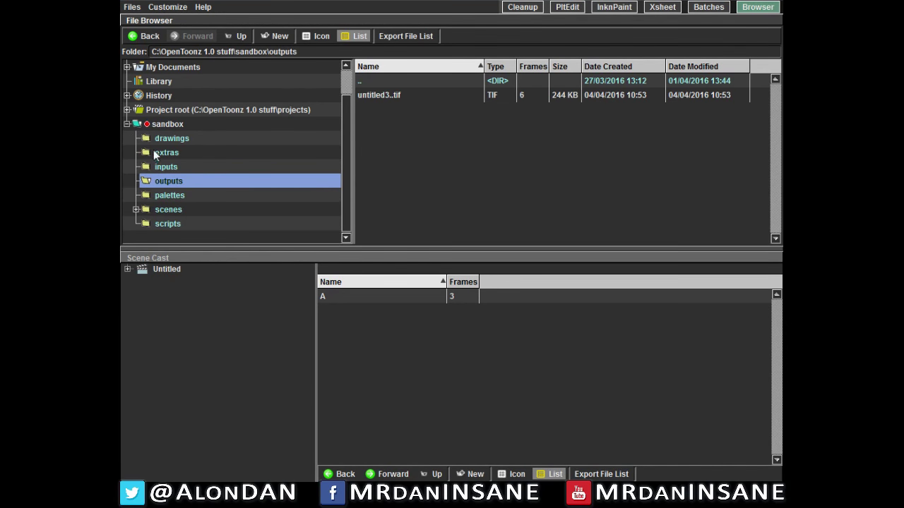
click(164, 125)
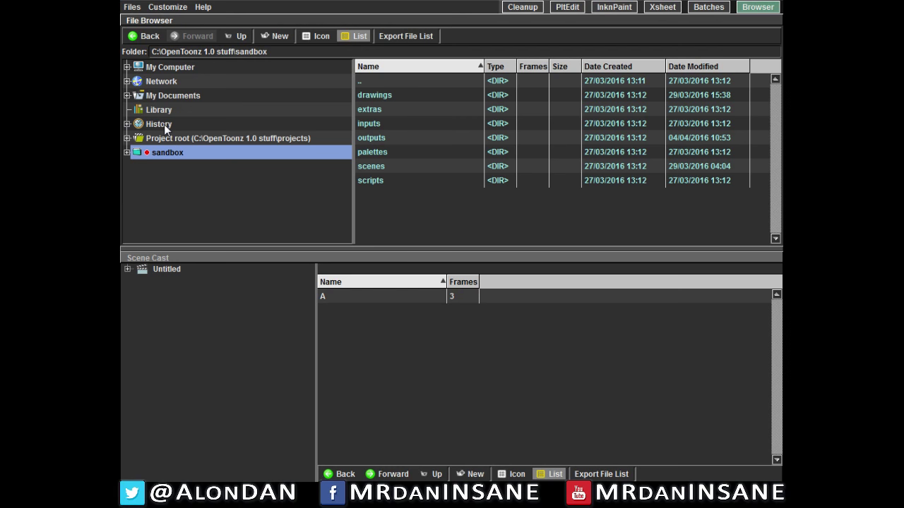
Return to the Cleanup room with the whole camera frame in view.
click(523, 7)
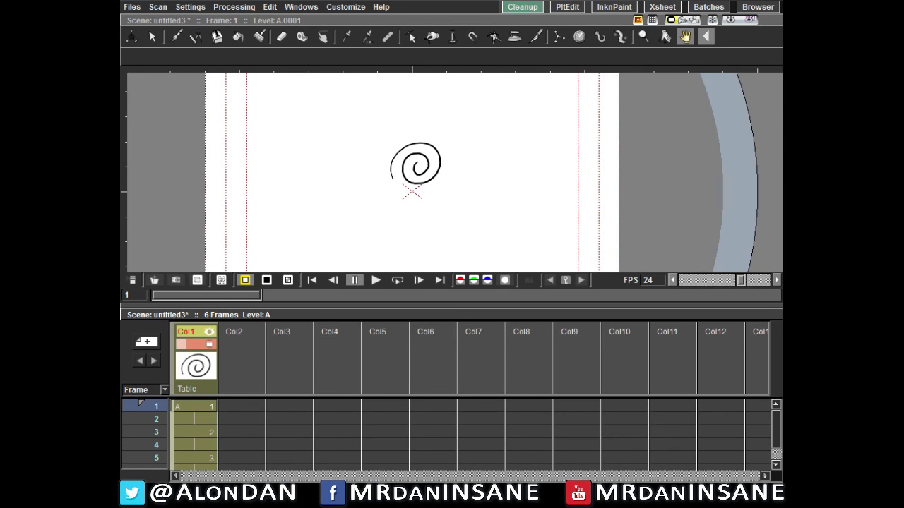
mouse_move(464, 173)
mouse_down()
mouse_move(512, 177)
mouse_move(476, 167)
mouse_up()
scroll(512, 175, down, 2)
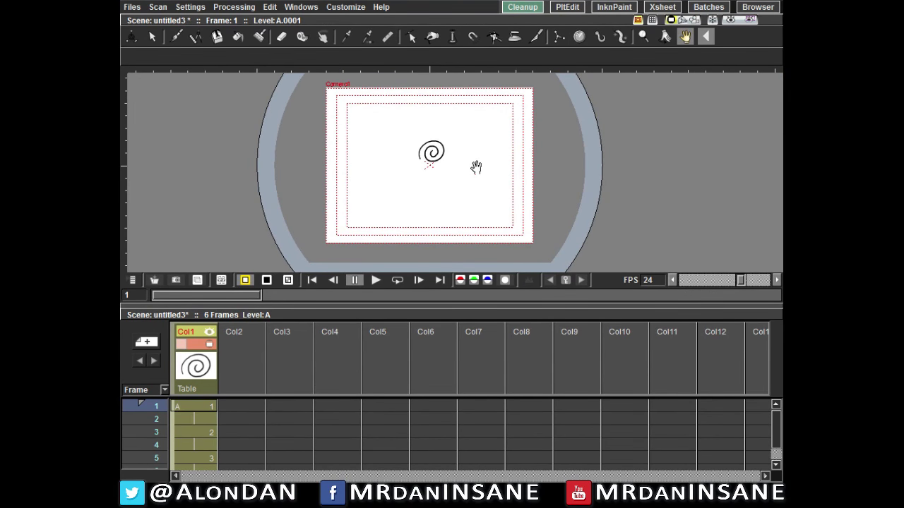
scroll(464, 154, up, 1)
scroll(463, 154, down, 1)
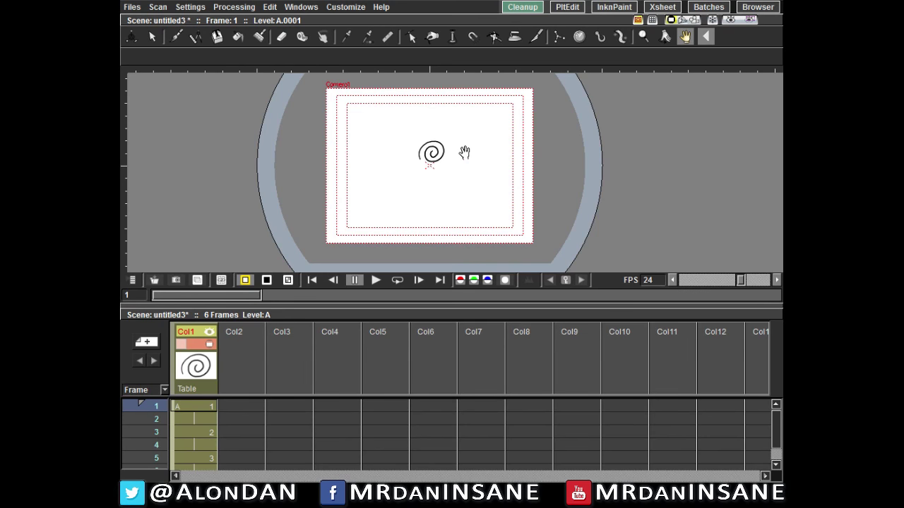
drag(477, 160, 507, 172)
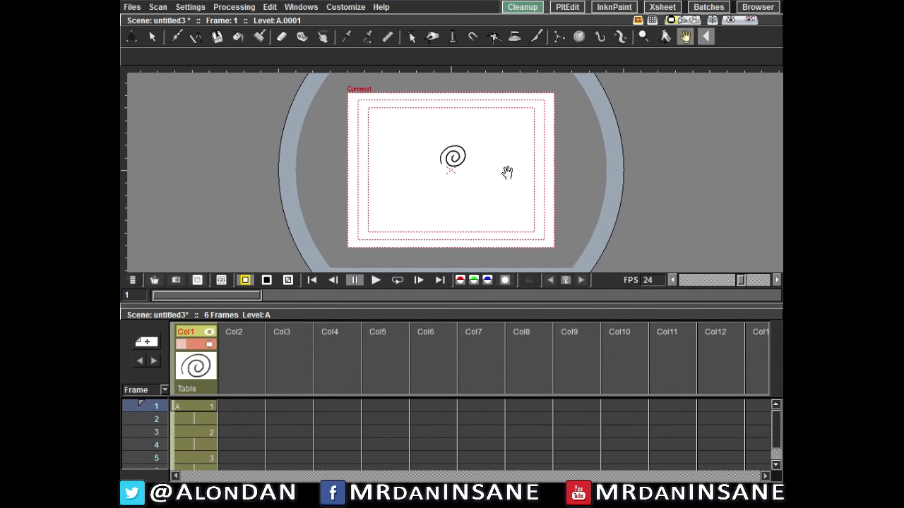
Draw a spiral surrounded by four pointed marks with the Brush tool on frame 1 of Col2, beside the existing spiral.
click(206, 405)
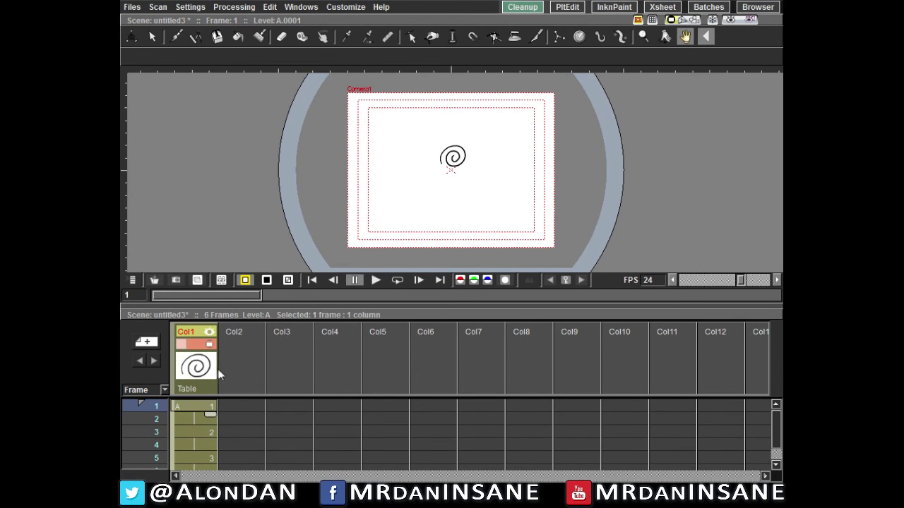
click(254, 355)
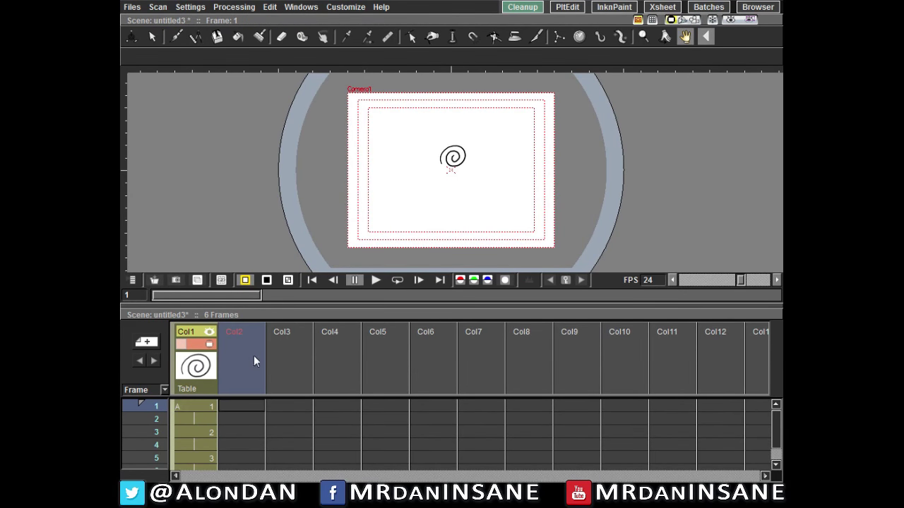
click(233, 405)
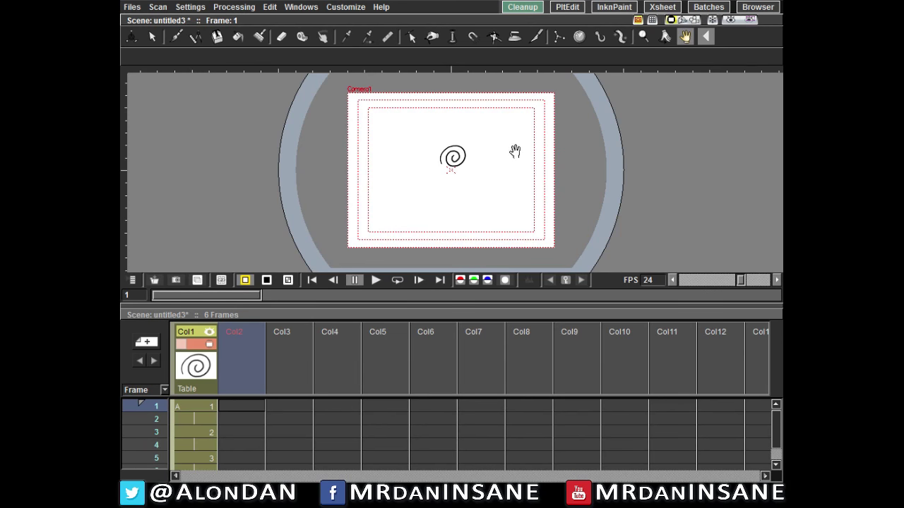
key(b)
scroll(498, 159, up, 1)
scroll(498, 158, up, 1)
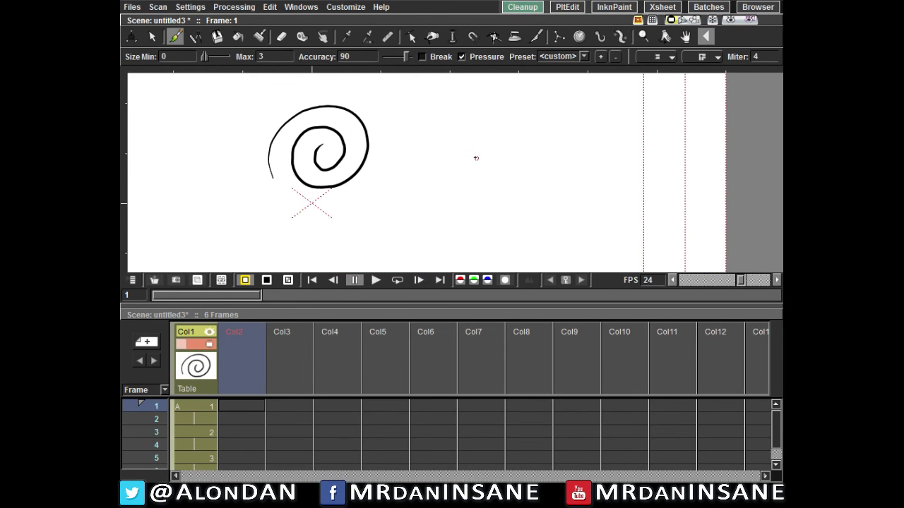
mouse_move(488, 177)
mouse_down()
mouse_move(483, 103)
mouse_move(541, 154)
mouse_move(474, 149)
mouse_move(518, 152)
mouse_up()
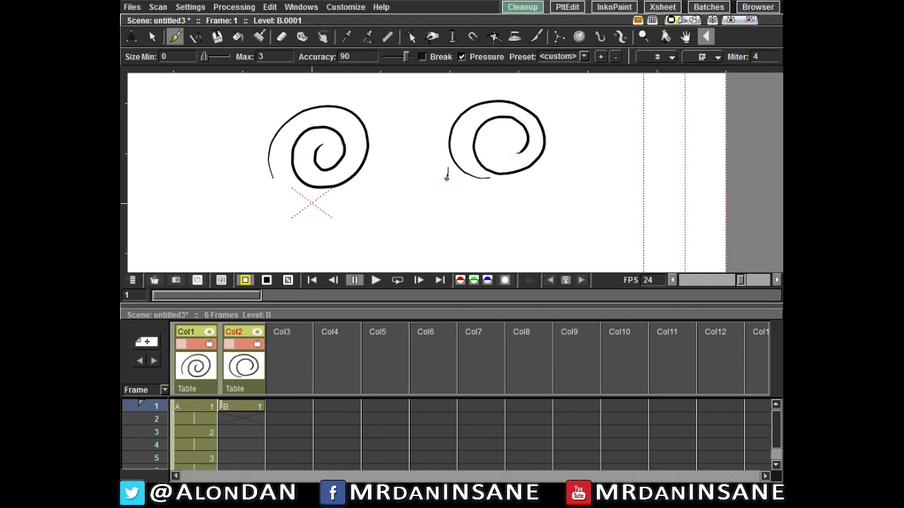
drag(447, 177, 468, 182)
drag(526, 180, 549, 165)
drag(560, 109, 552, 98)
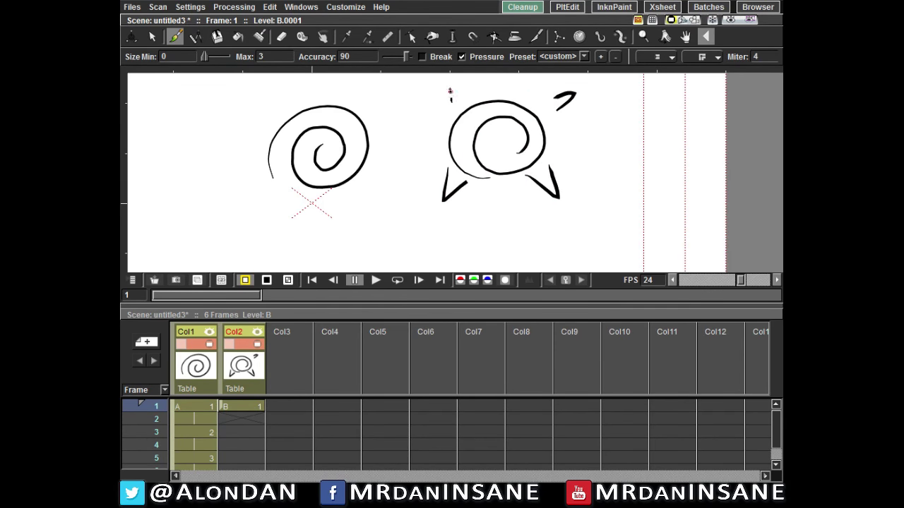
drag(450, 91, 466, 99)
Draw a slightly altered version of the spiral with its four points moved outward on frame 2 of Col2, and return to frame 1.
key(Down)
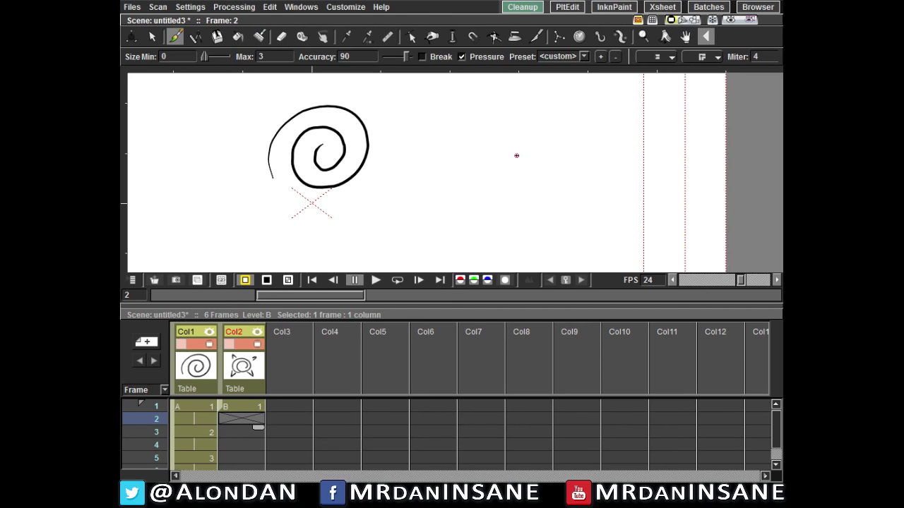
drag(535, 176, 563, 207)
drag(558, 95, 583, 86)
mouse_move(460, 84)
mouse_down()
mouse_move(448, 74)
mouse_move(453, 95)
mouse_up()
drag(445, 178, 437, 209)
mouse_move(438, 209)
mouse_down()
mouse_move(478, 175)
mouse_move(483, 101)
mouse_move(532, 163)
mouse_move(479, 151)
mouse_move(511, 136)
mouse_up()
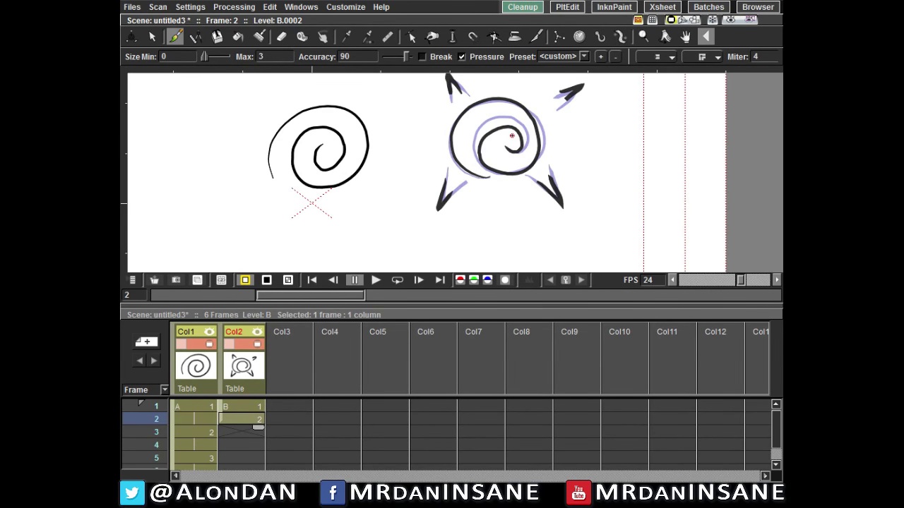
click(247, 408)
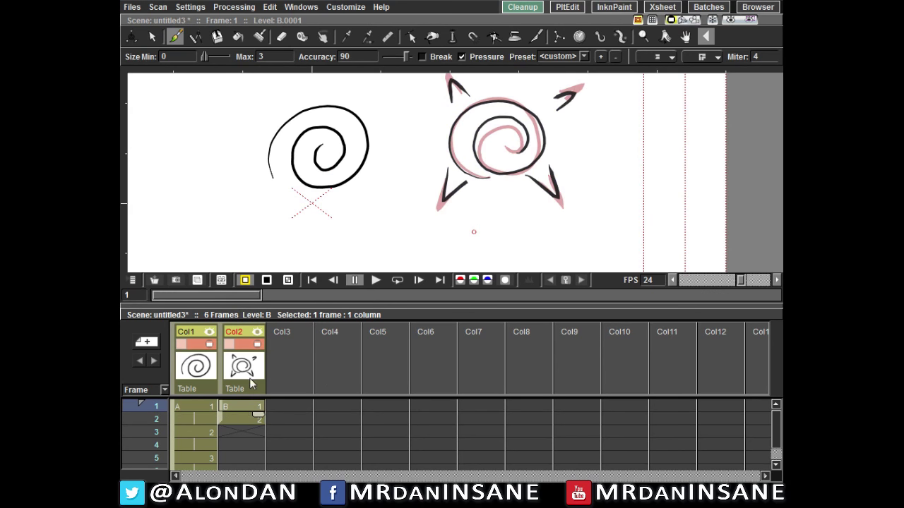
Review the commands for saving levels and scenes while comparing the separate drawing levels in Col1 and Col2.
click(139, 8)
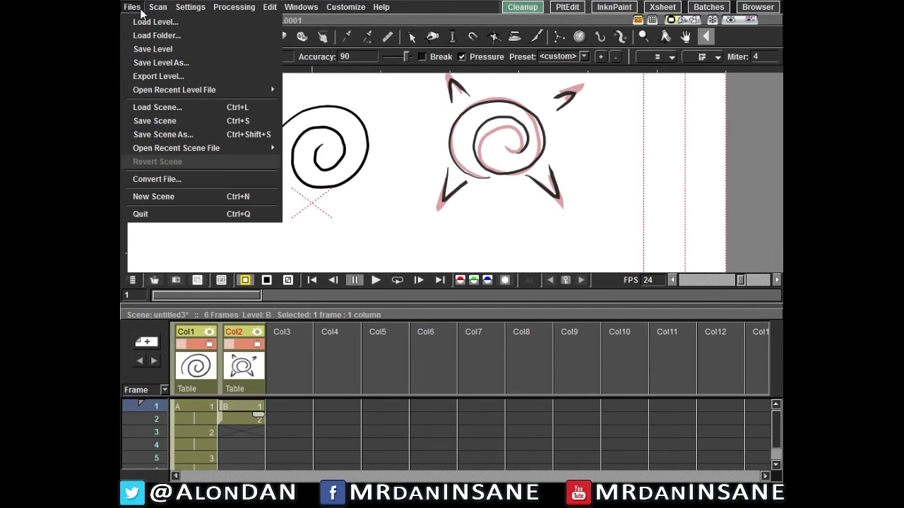
click(181, 122)
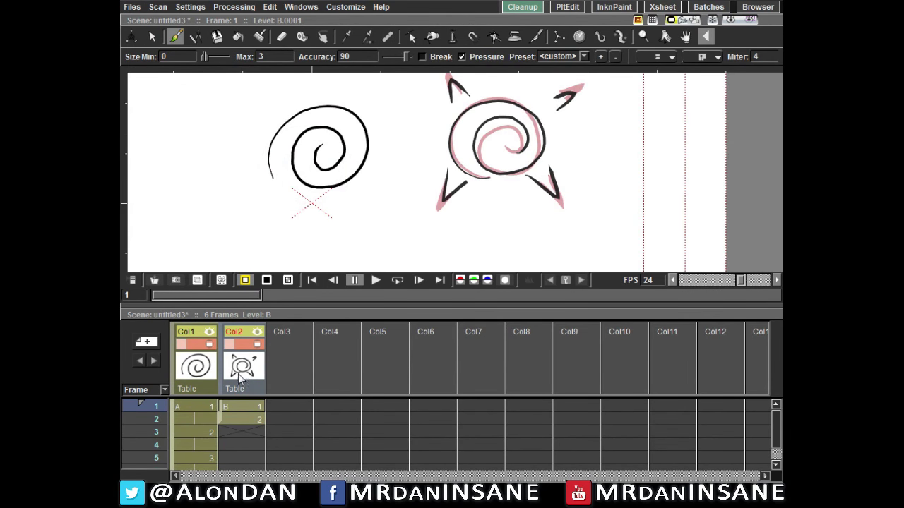
click(144, 9)
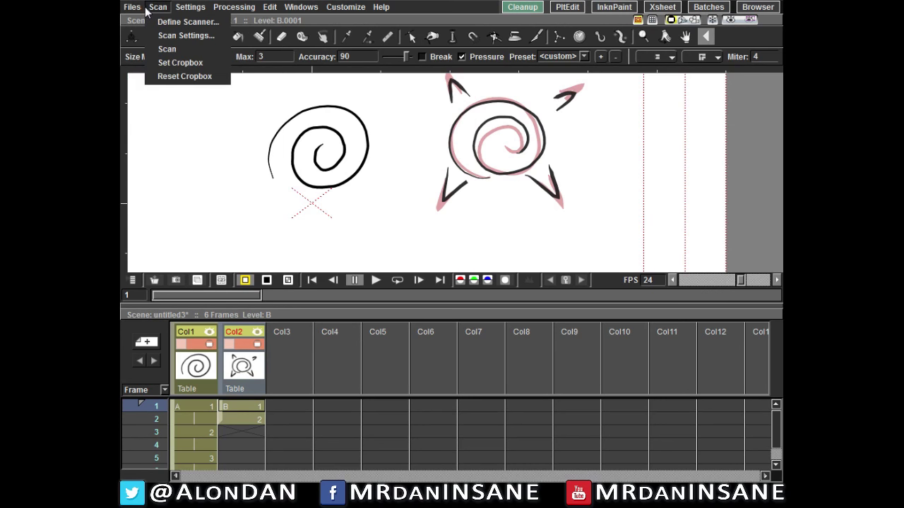
click(141, 8)
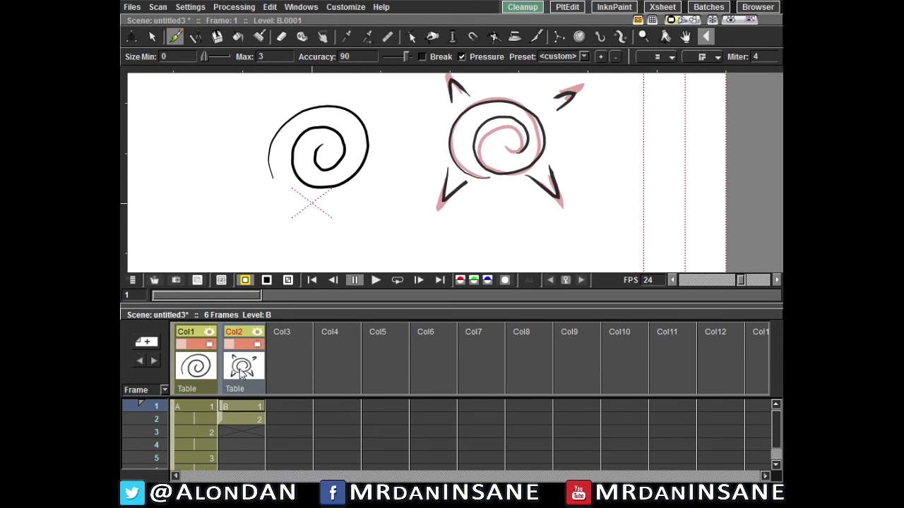
click(206, 366)
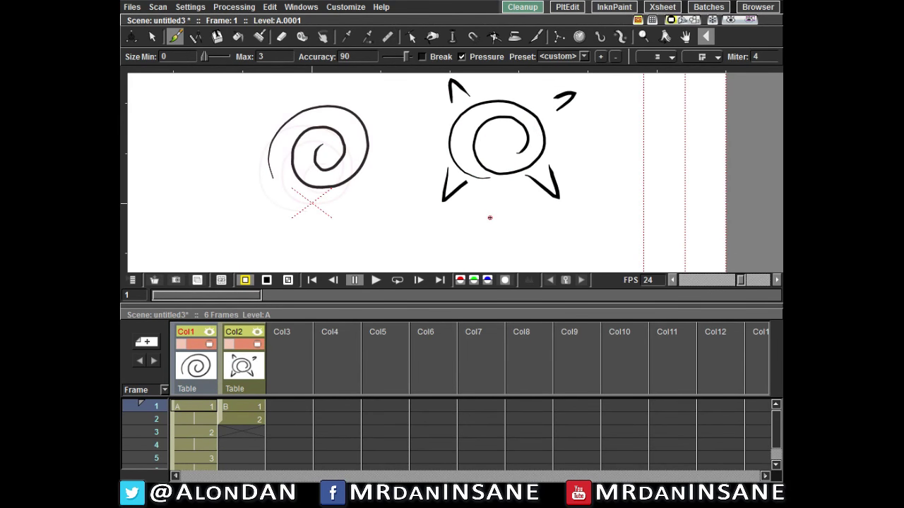
click(230, 373)
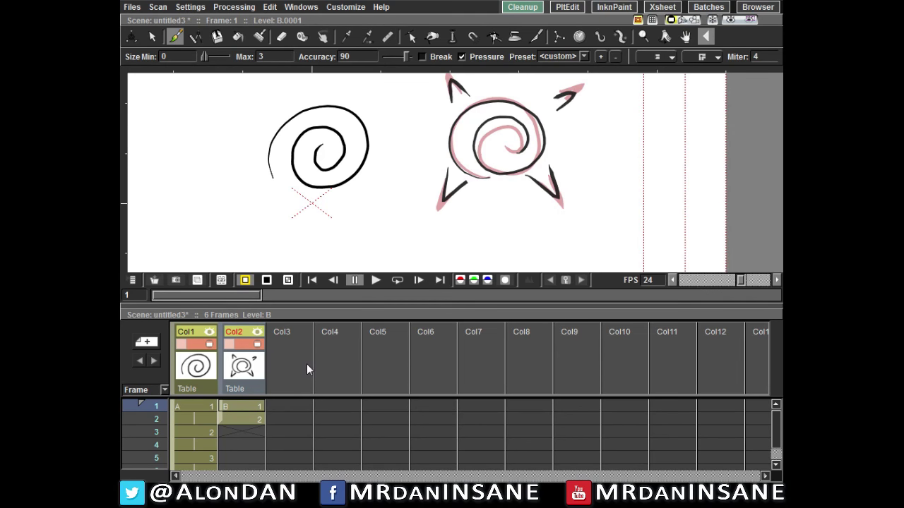
click(204, 369)
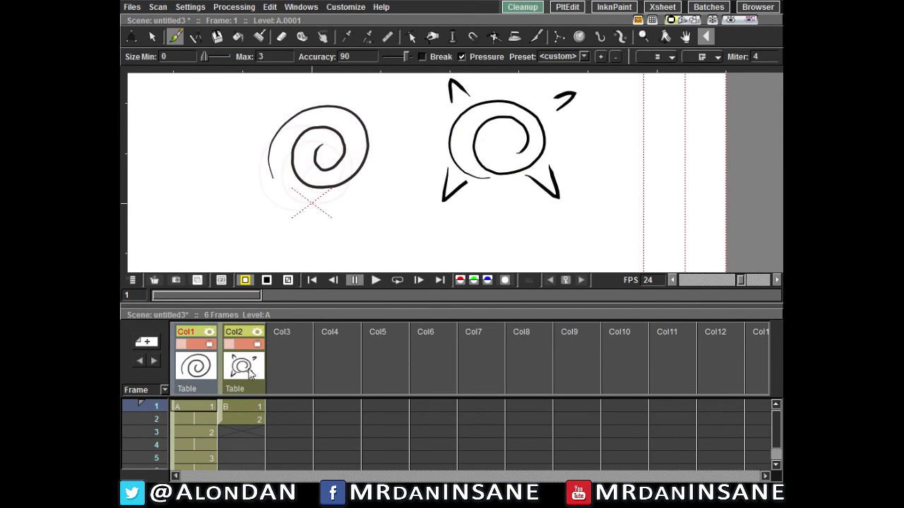
click(133, 8)
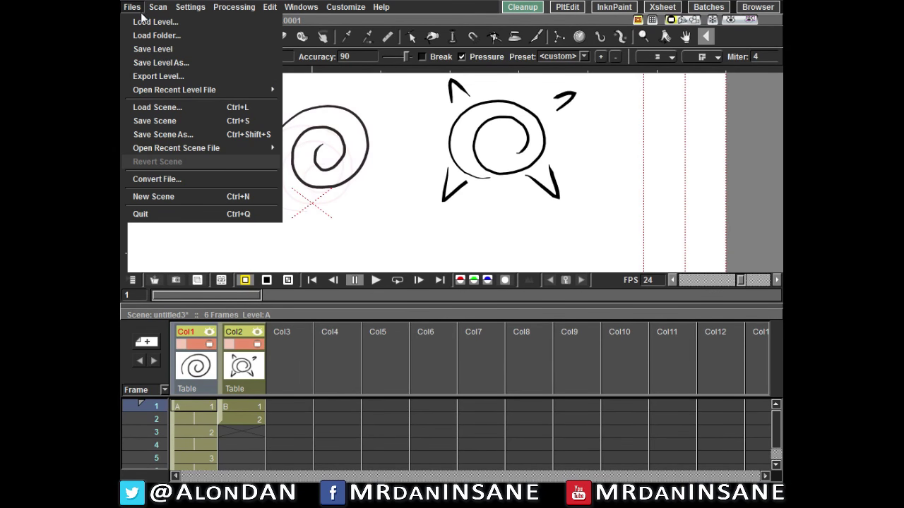
click(301, 6)
click(247, 369)
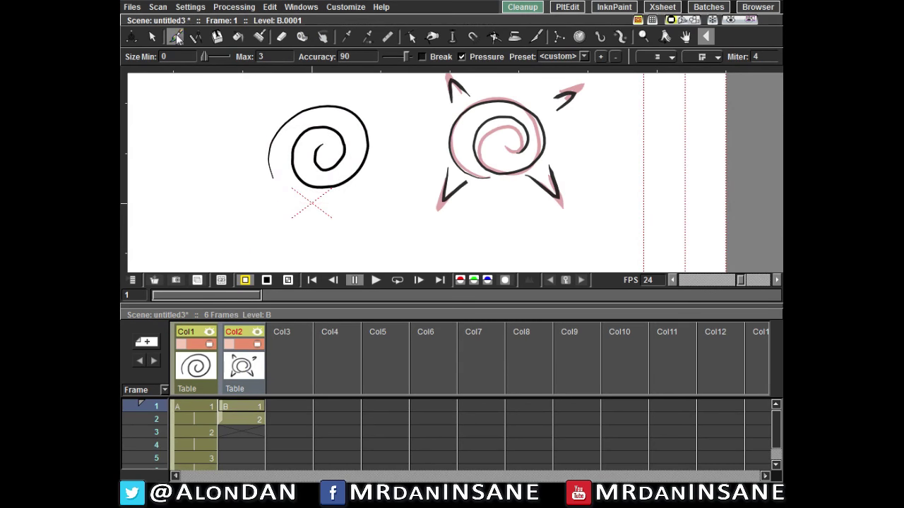
click(132, 6)
click(132, 6)
drag(508, 151, 509, 175)
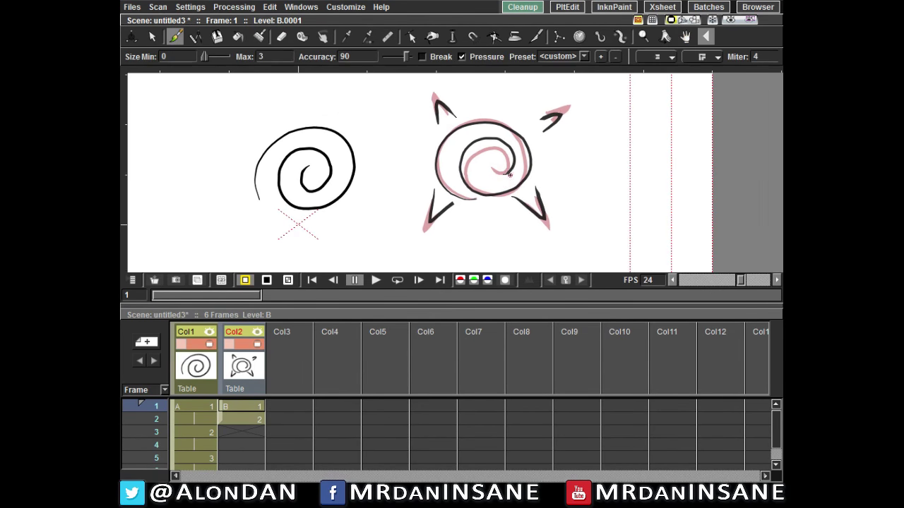
scroll(512, 166, down, 3)
click(133, 7)
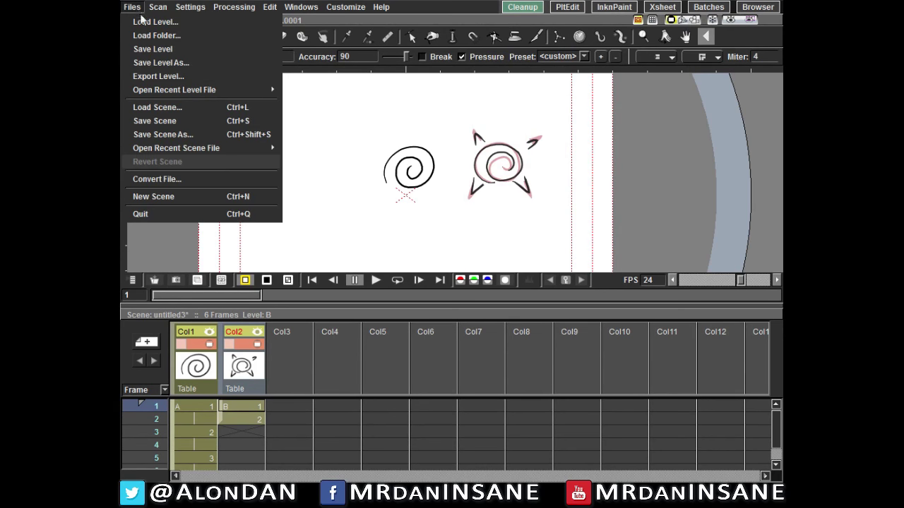
click(433, 4)
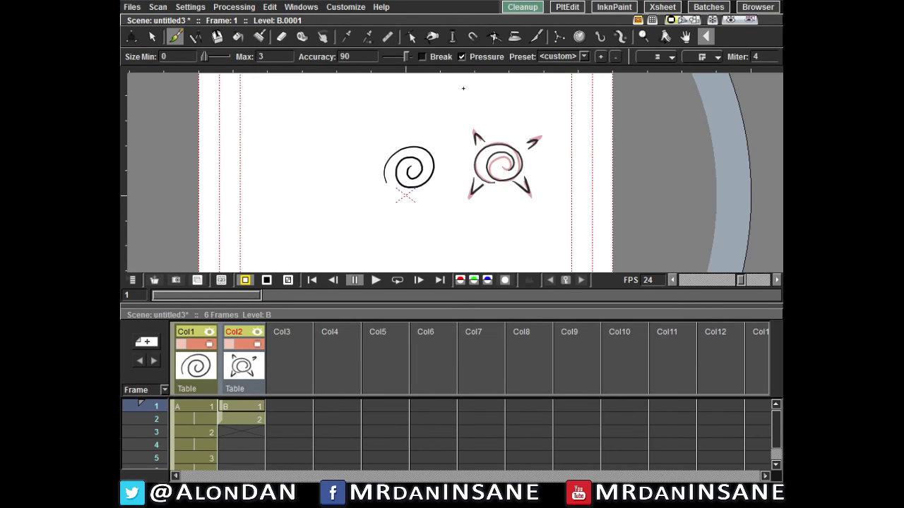
scroll(516, 130, up, 2)
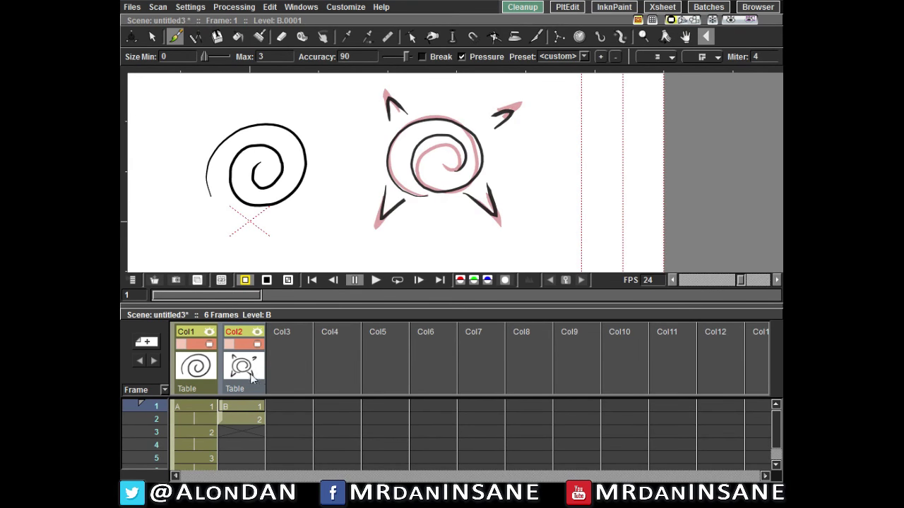
Show the Col2 level's palette in the PltEdit room and widen the Level Palette.
click(274, 375)
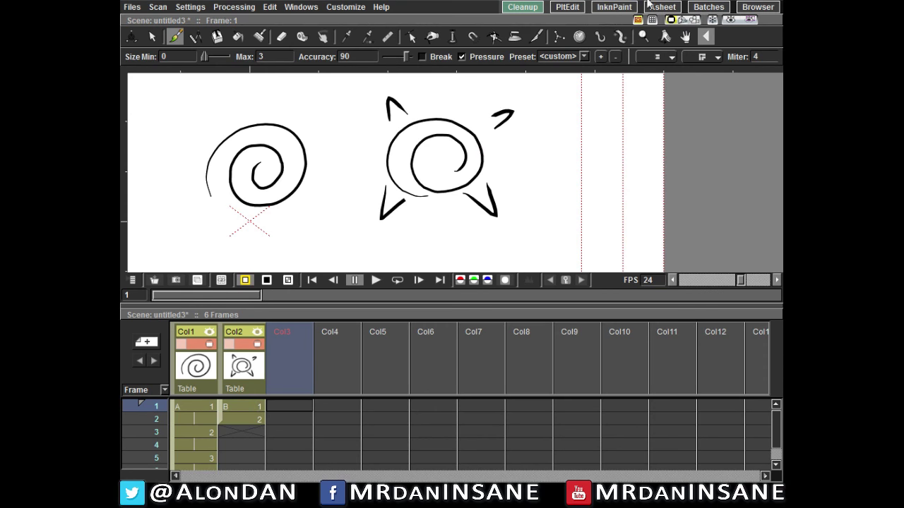
click(567, 6)
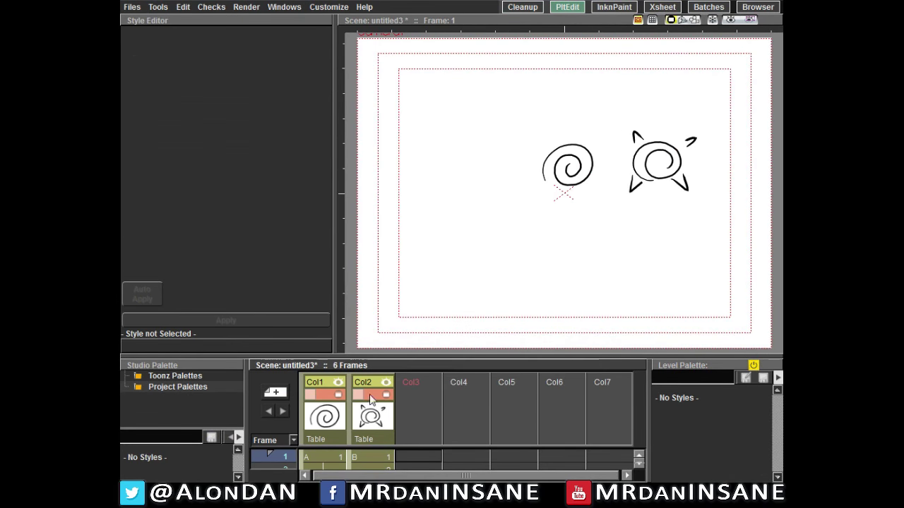
click(365, 420)
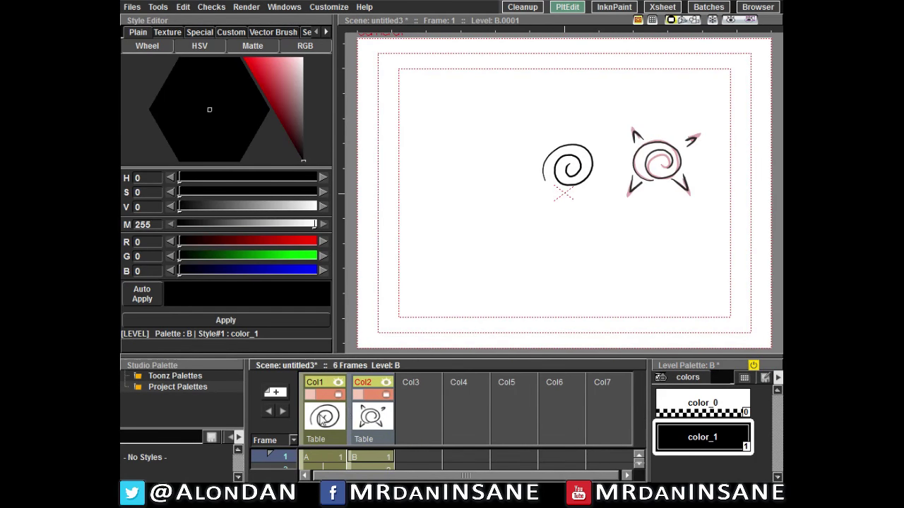
drag(647, 382, 449, 382)
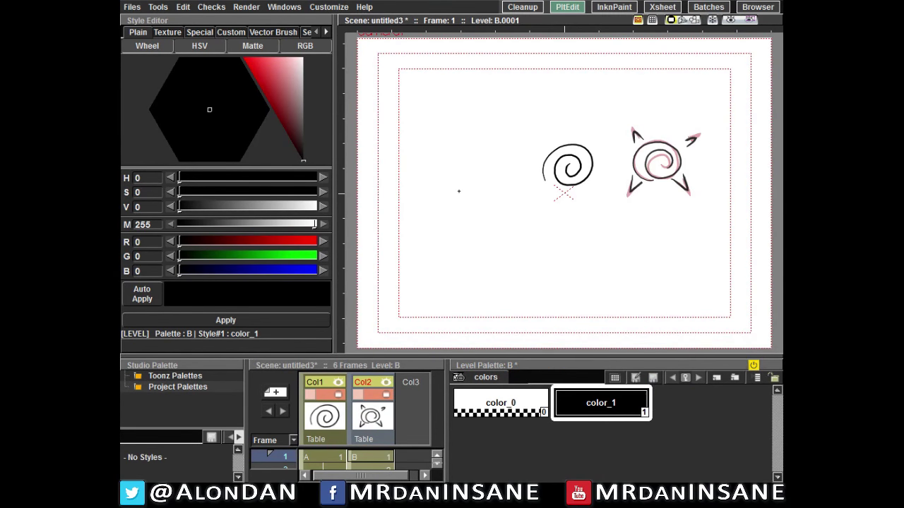
Compare the menu commands offered in the PltEdit, Cleanup and InknPaint rooms, including the Windows and Render commands.
click(135, 8)
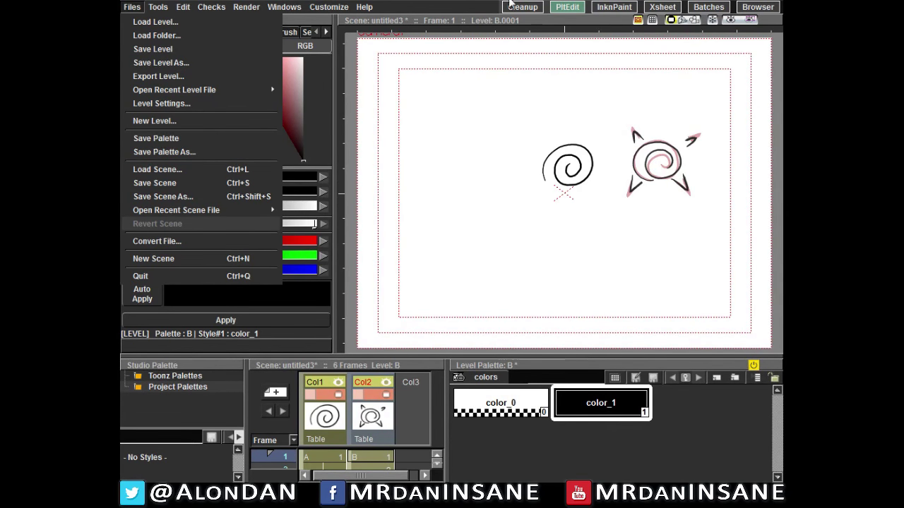
click(422, 2)
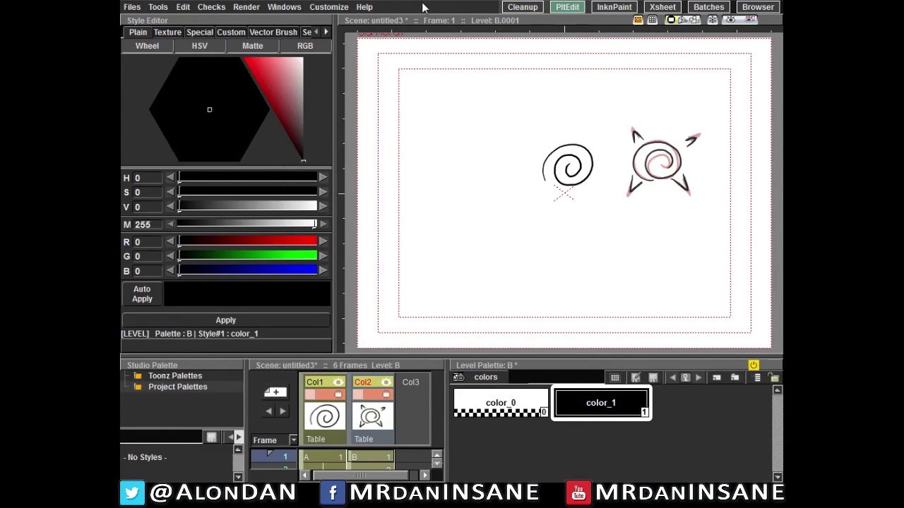
click(532, 7)
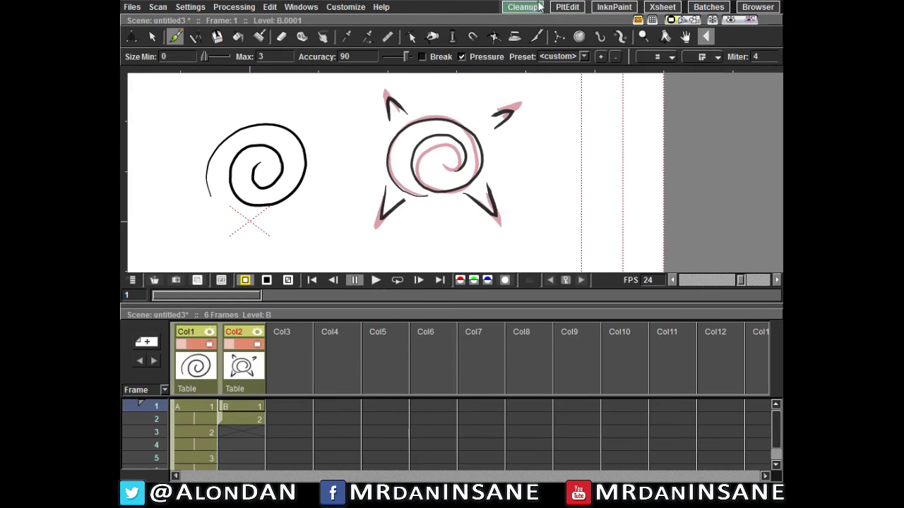
click(567, 7)
click(613, 7)
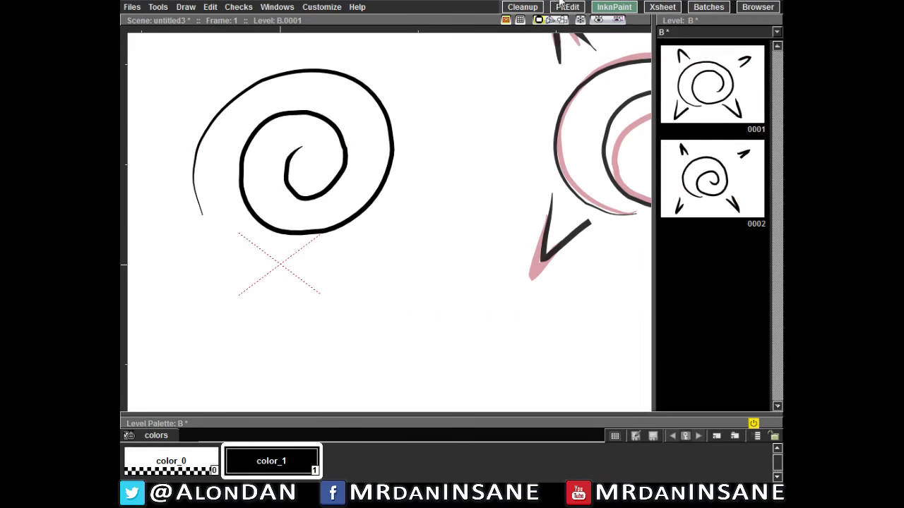
click(265, 7)
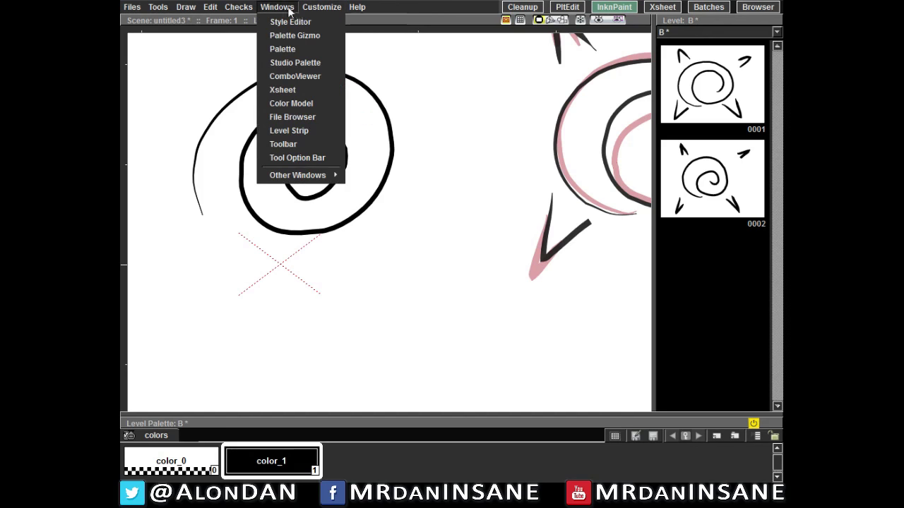
click(248, 9)
click(277, 7)
click(558, 6)
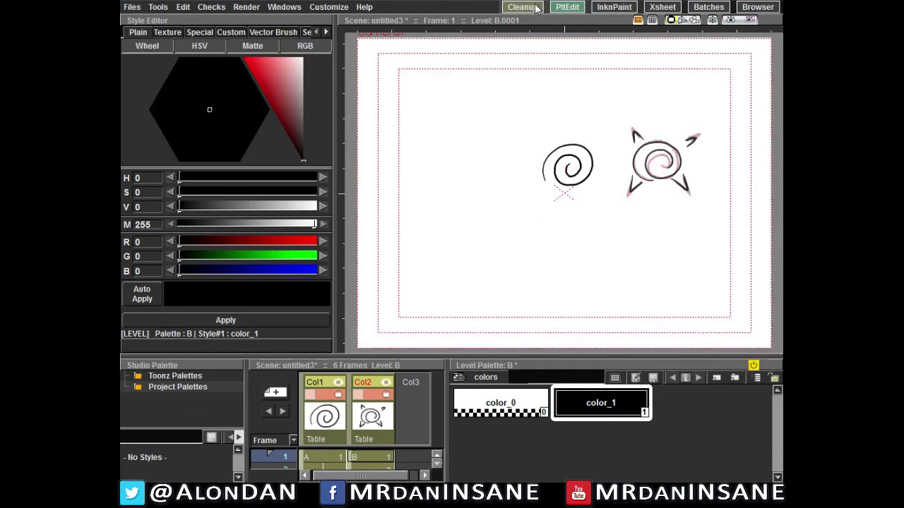
click(251, 7)
click(253, 7)
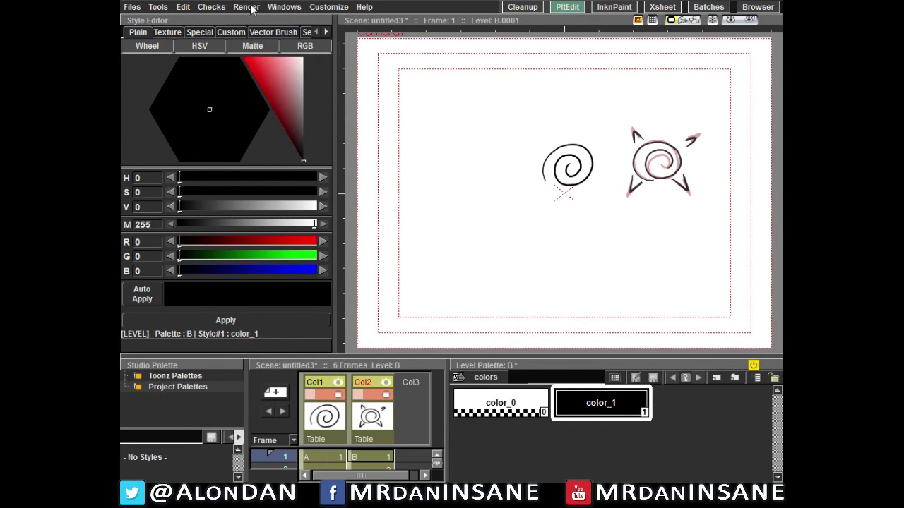
click(256, 8)
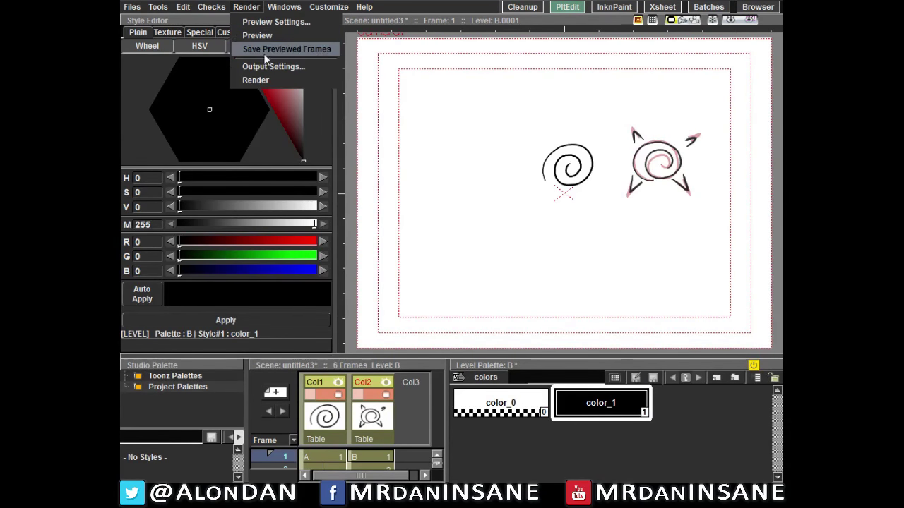
Compare the menus and layouts of the Cleanup, Xsheet, Batches and Browser rooms.
click(538, 6)
click(303, 7)
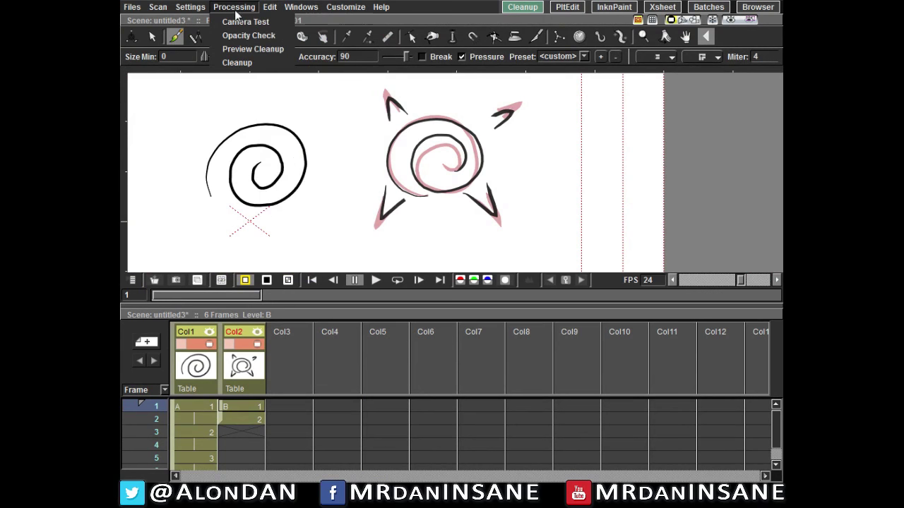
click(281, 9)
click(245, 9)
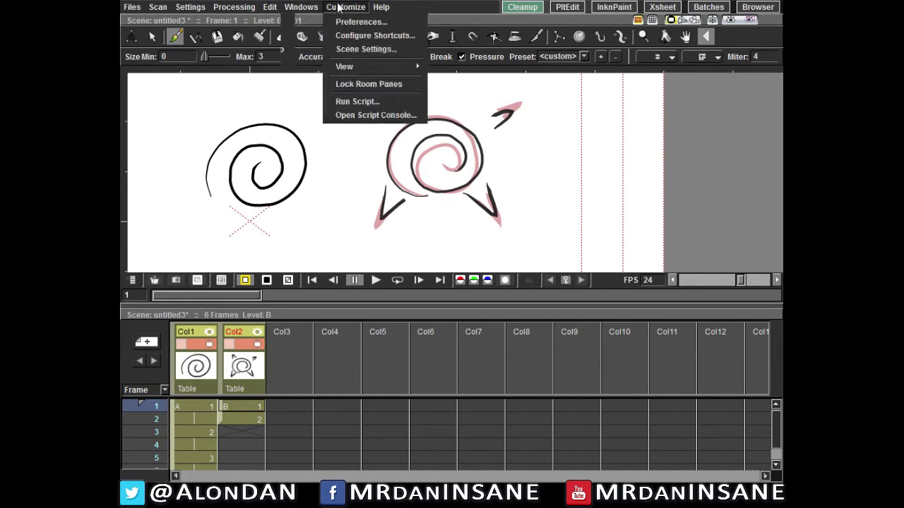
click(281, 14)
click(300, 7)
click(664, 7)
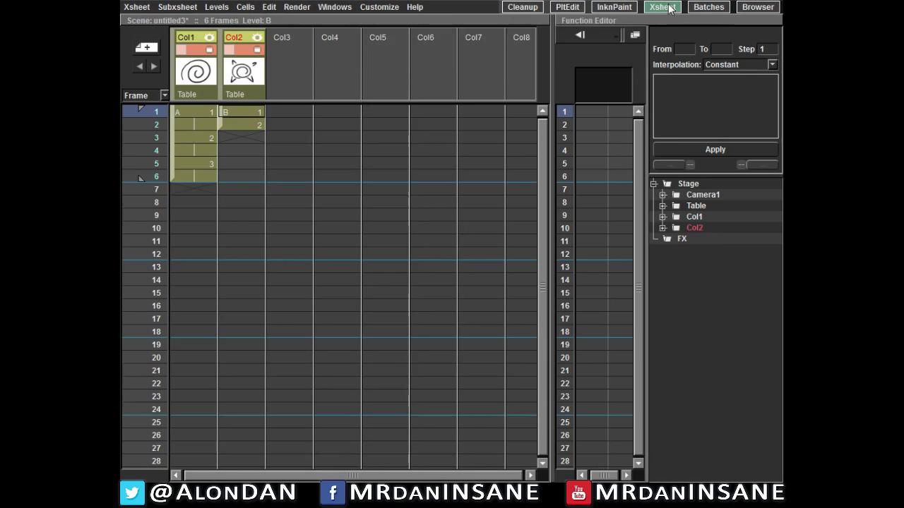
click(297, 7)
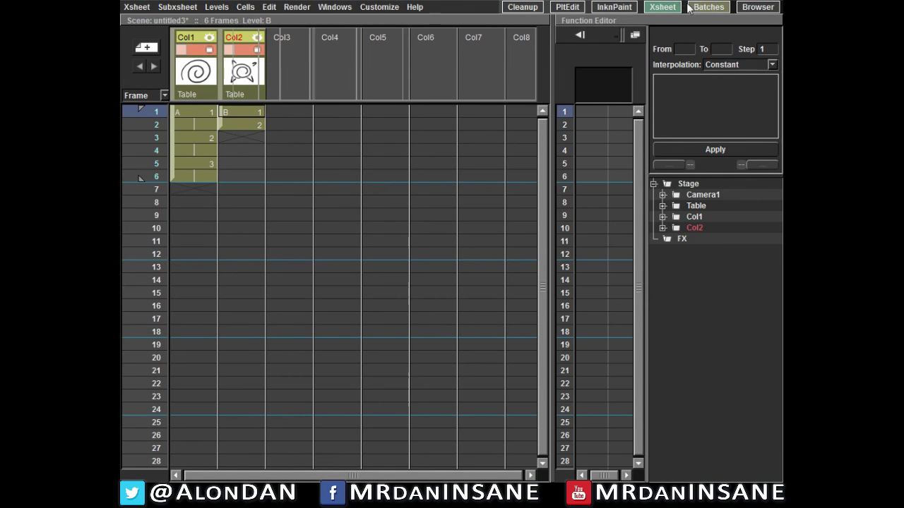
click(708, 7)
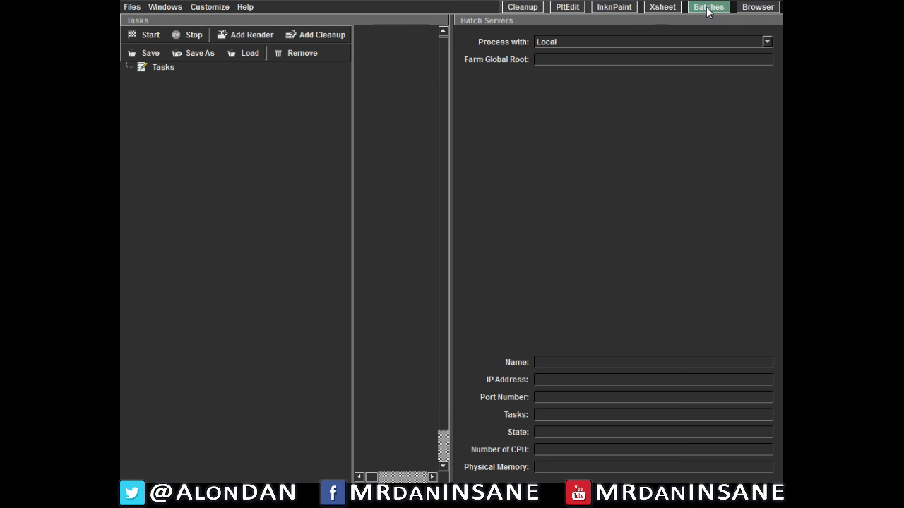
click(748, 10)
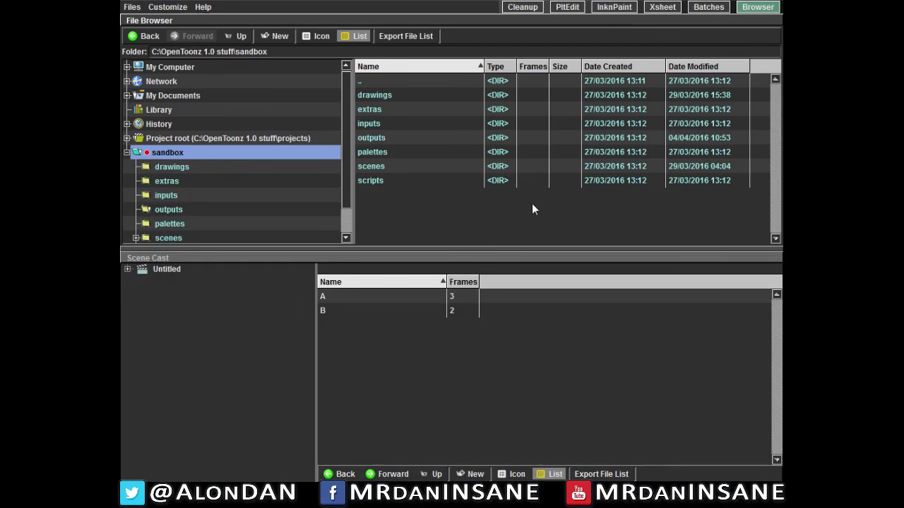
In the Cleanup room, draw a small open spiral beside the four-pointed spiral on frame 3 of Col2.
click(523, 9)
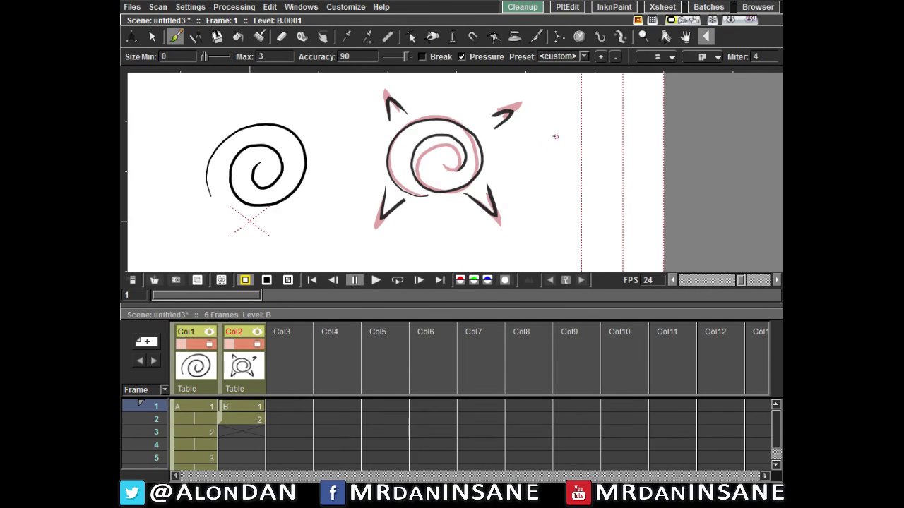
mouse_move(522, 141)
mouse_down()
mouse_move(543, 138)
mouse_move(536, 132)
mouse_up()
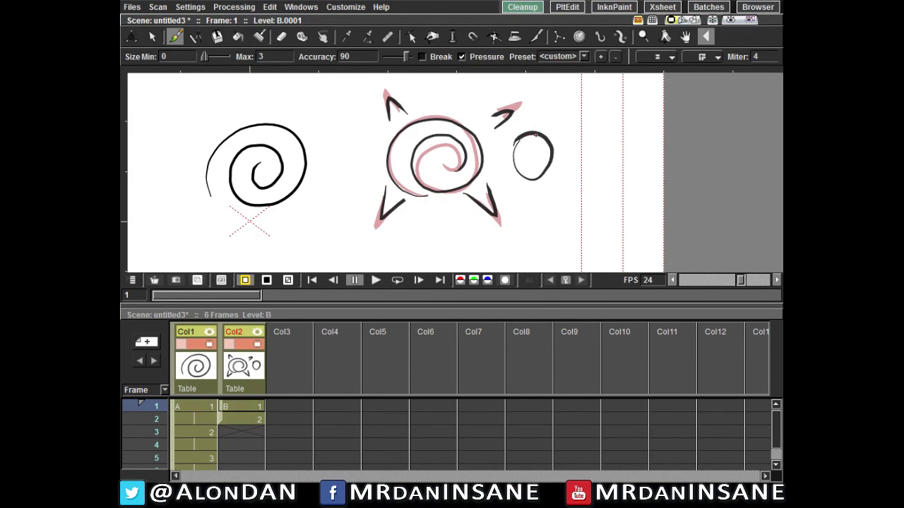
key(ctrl+z)
click(257, 430)
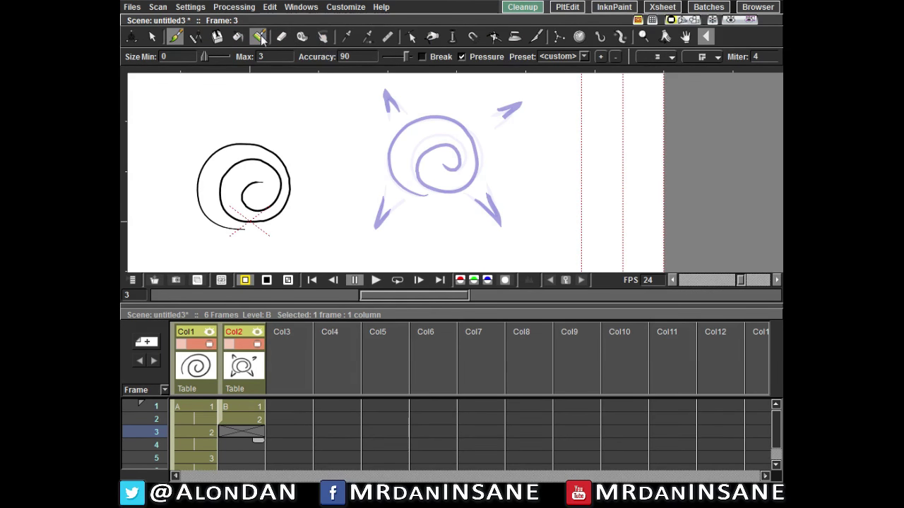
mouse_move(538, 133)
mouse_down()
mouse_move(546, 162)
mouse_move(541, 140)
mouse_up()
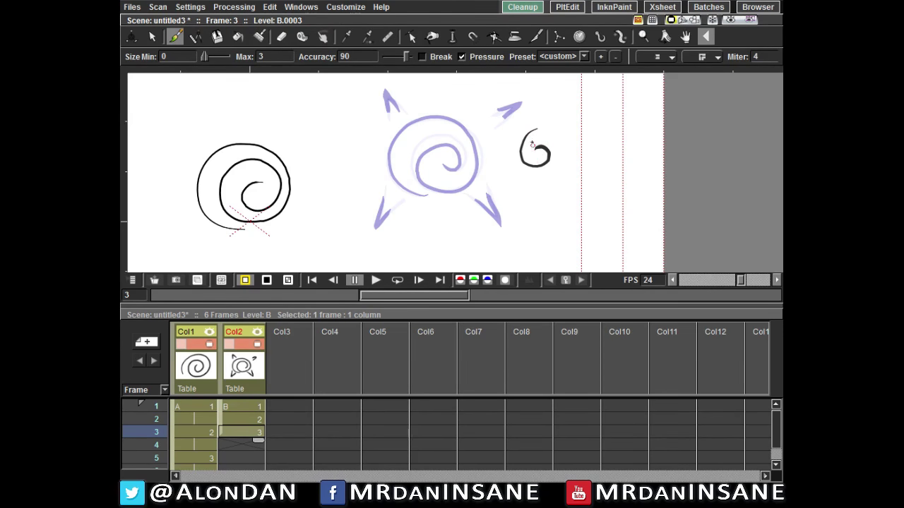
Open the Drawing preferences and examine the available default level types.
click(345, 7)
click(353, 21)
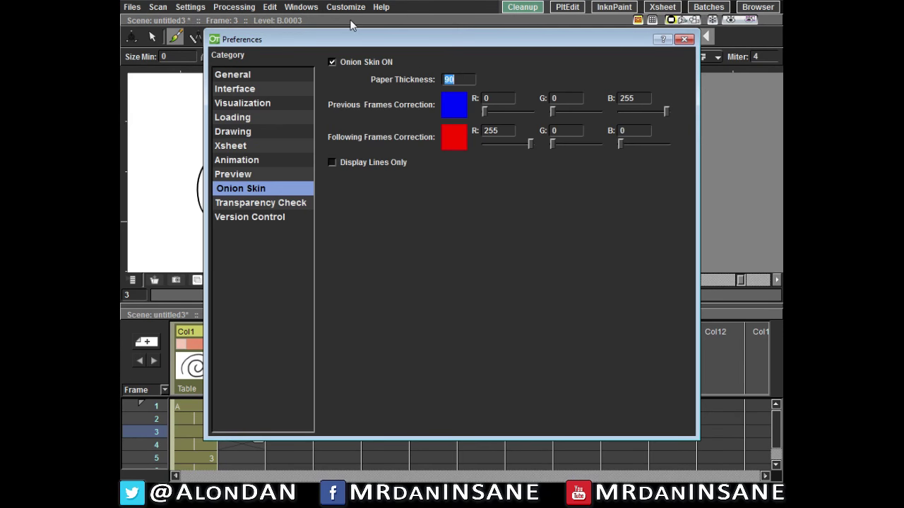
click(242, 74)
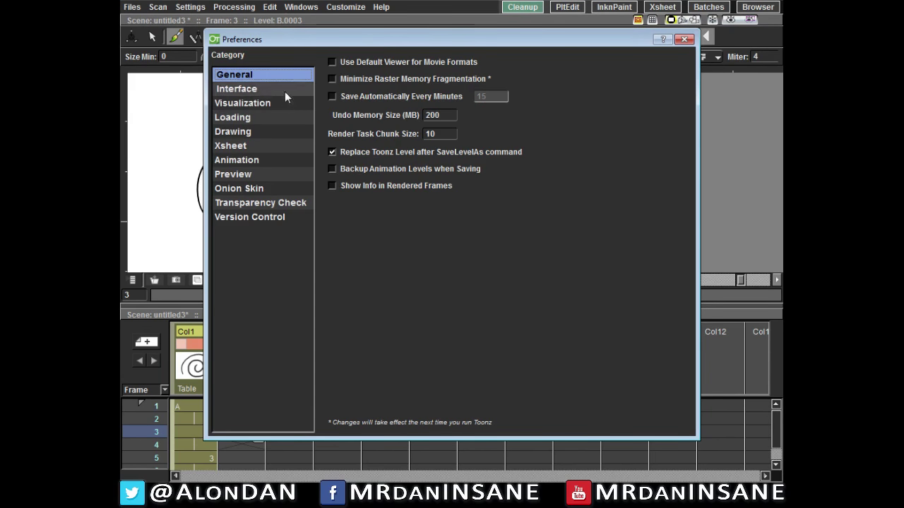
click(266, 131)
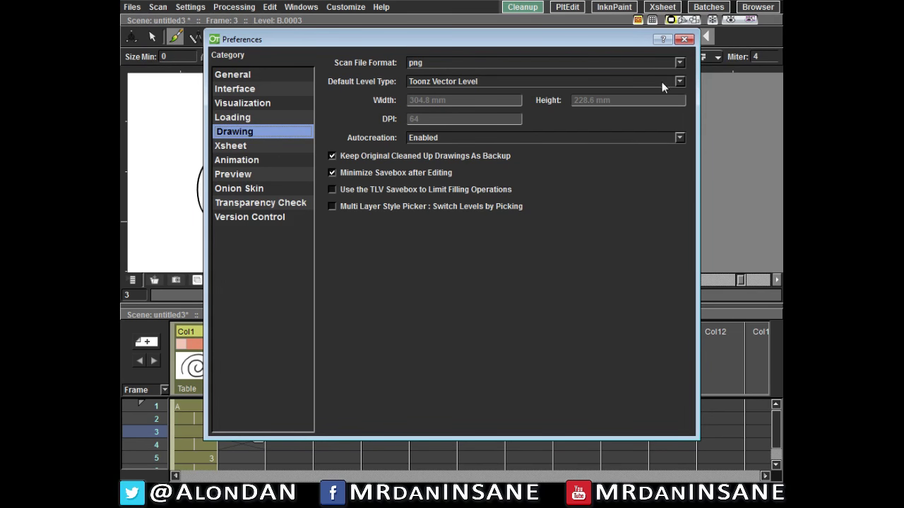
click(679, 81)
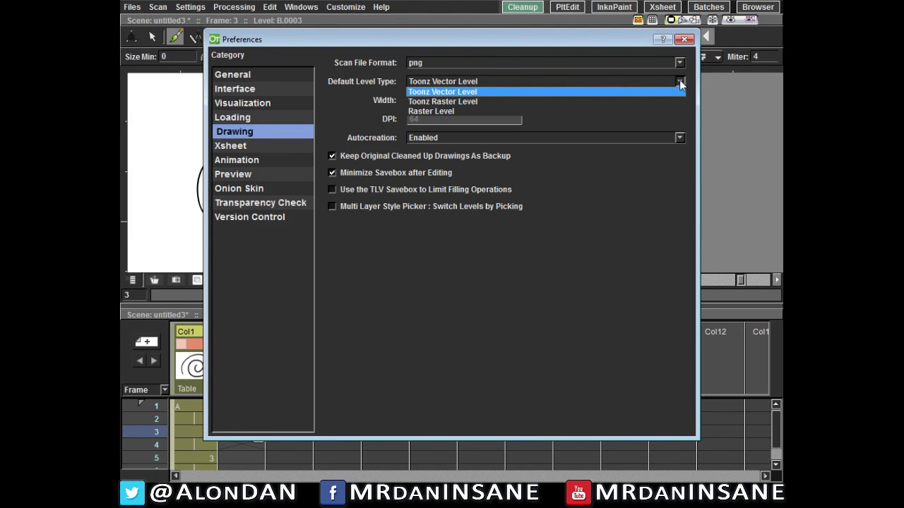
click(655, 54)
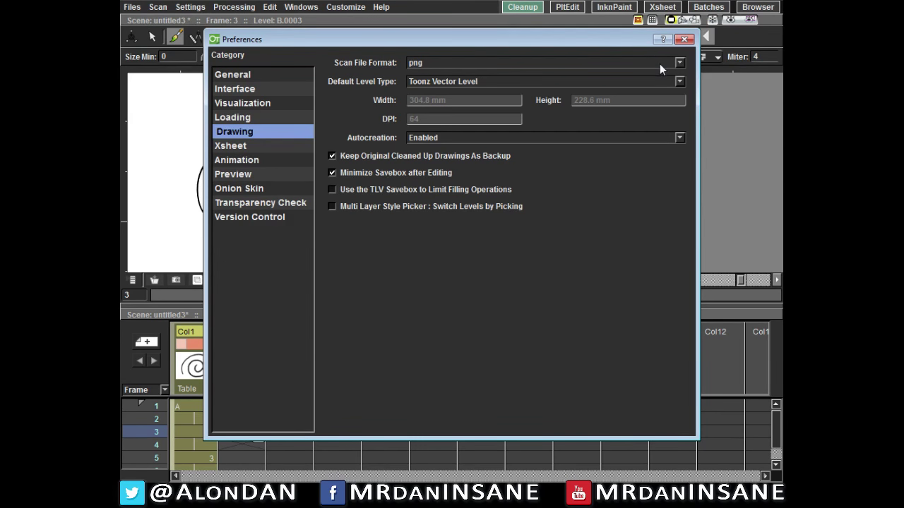
click(650, 80)
click(663, 86)
click(682, 82)
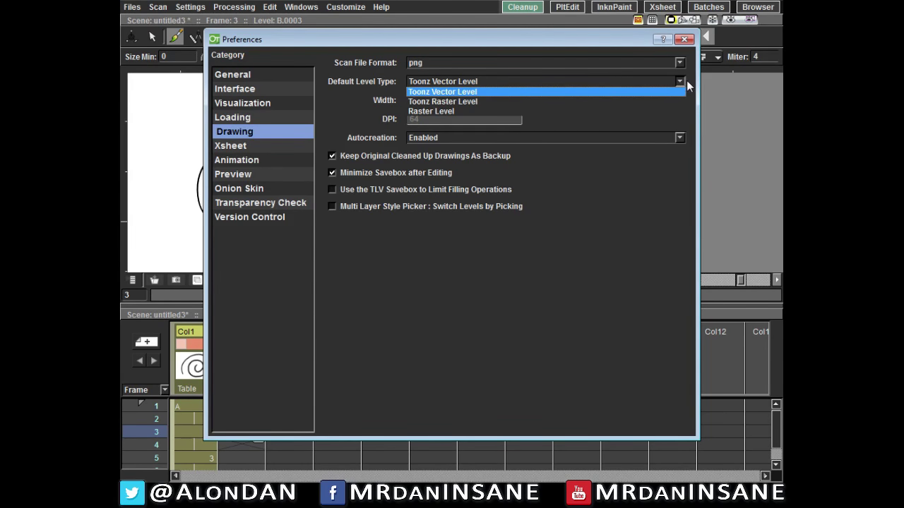
click(688, 81)
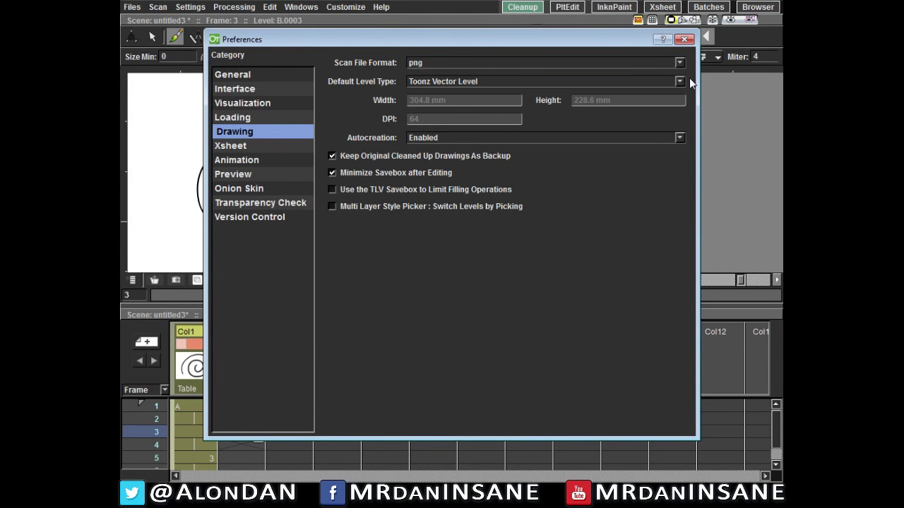
click(688, 41)
drag(632, 37, 625, 30)
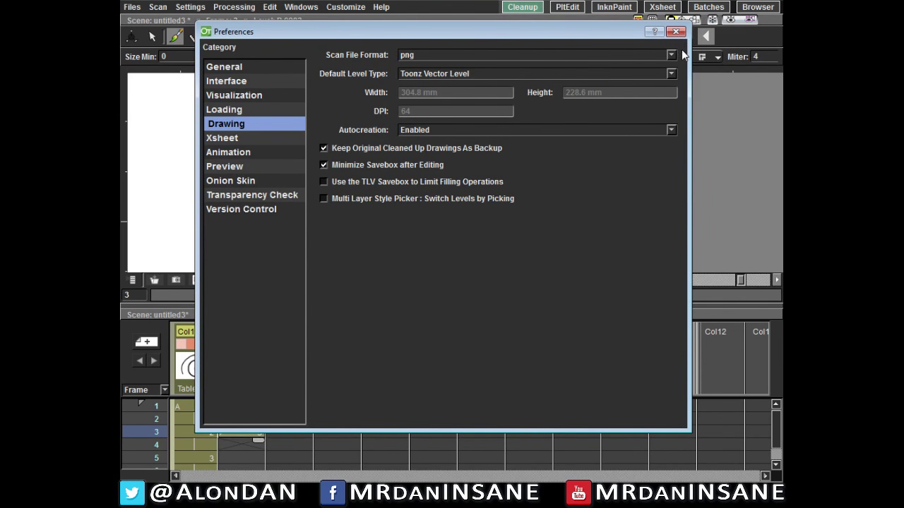
Set the default level type in the Drawing preferences to Toonz Raster Level.
click(671, 74)
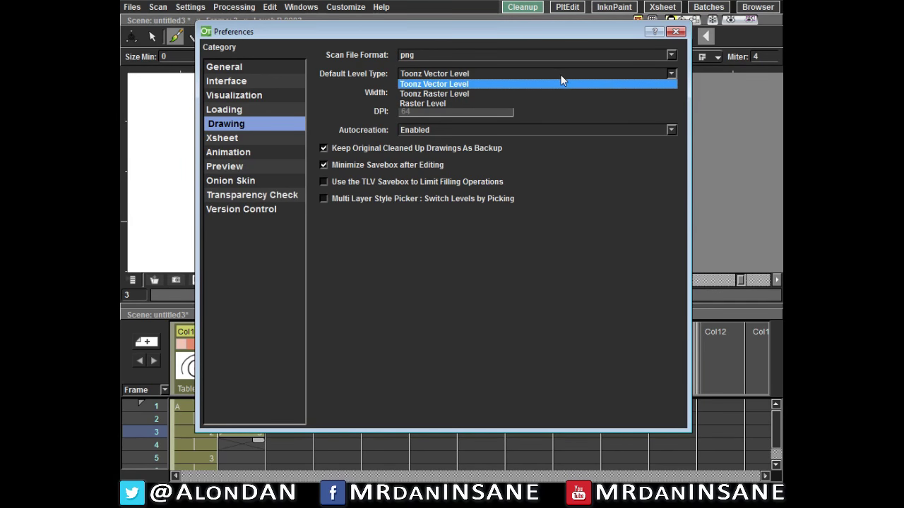
click(472, 95)
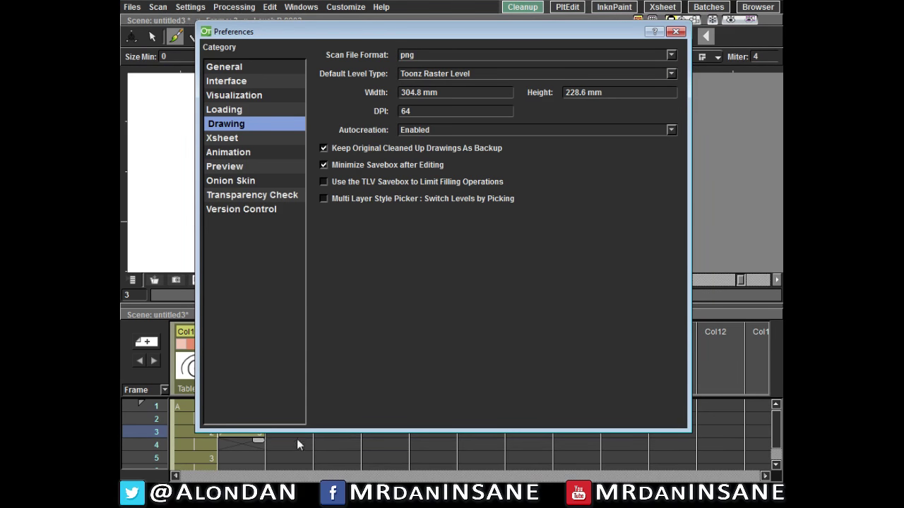
drag(546, 32, 686, 39)
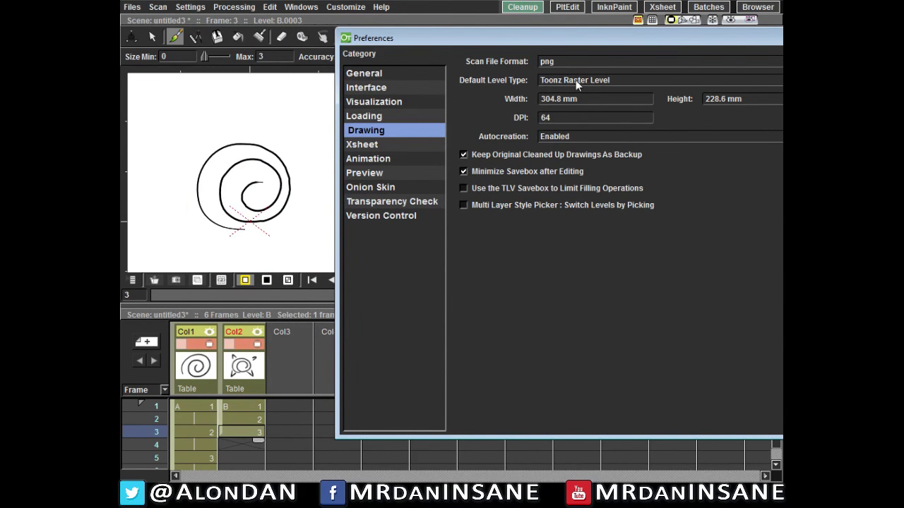
drag(582, 41, 409, 29)
Set the default level type back to Toonz Vector Level and close the Preferences.
click(521, 67)
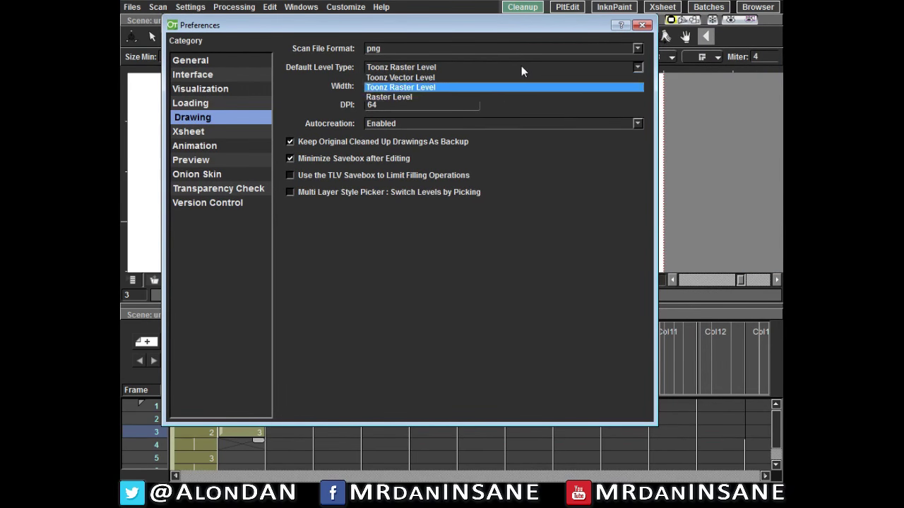
click(521, 77)
drag(600, 33, 631, 41)
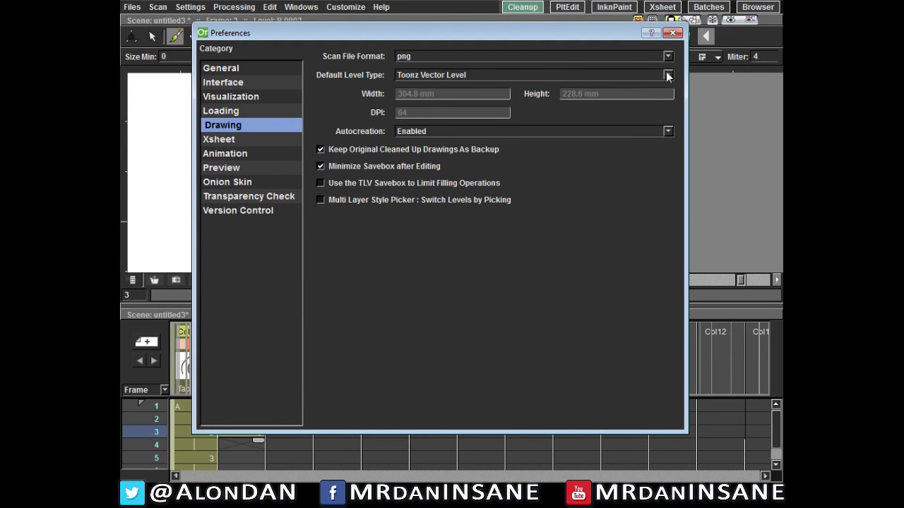
drag(610, 33, 626, 35)
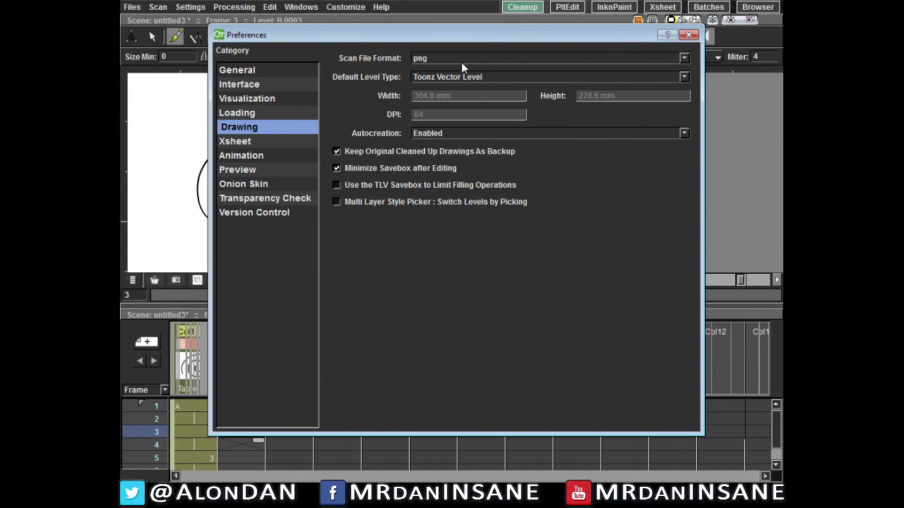
drag(501, 35, 505, 40)
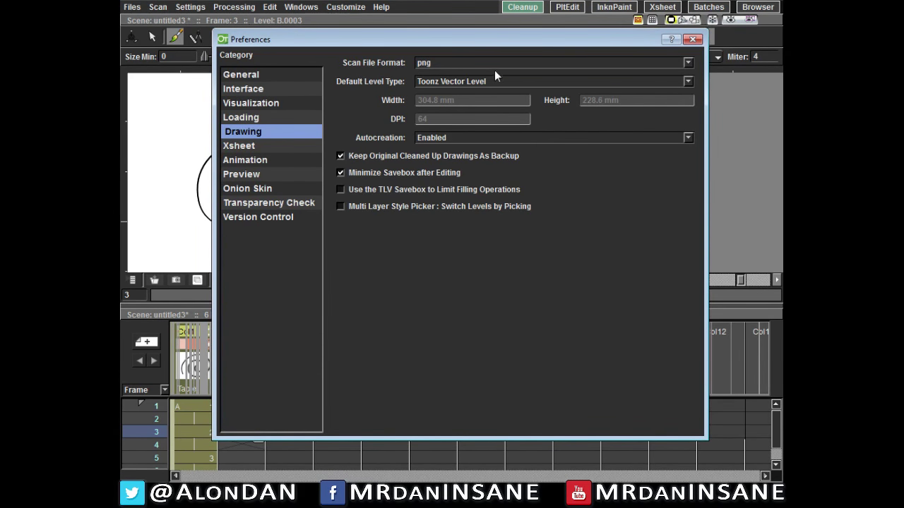
drag(546, 38, 549, 35)
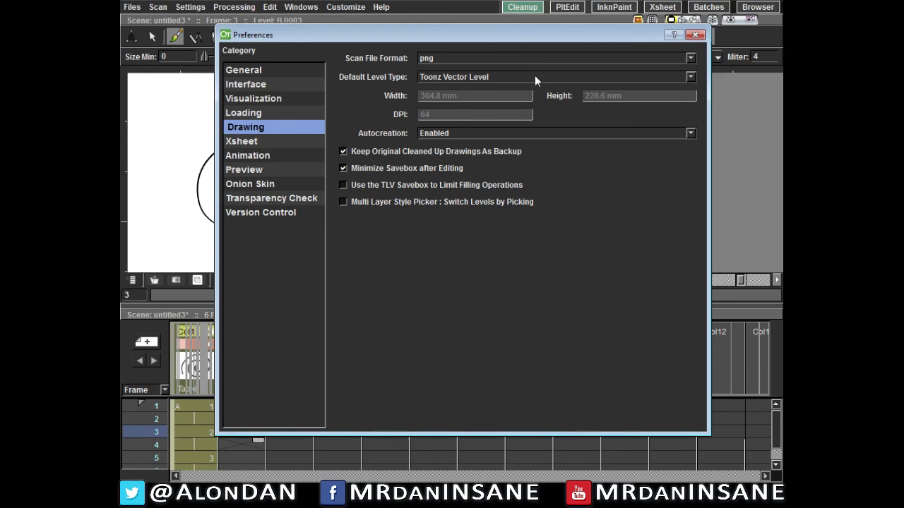
click(695, 35)
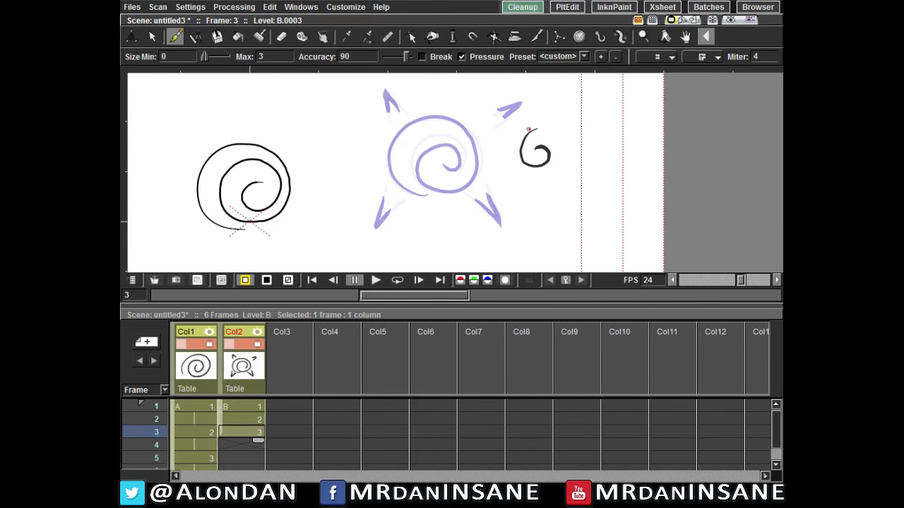
scroll(531, 134, down, 3)
scroll(571, 152, up, 3)
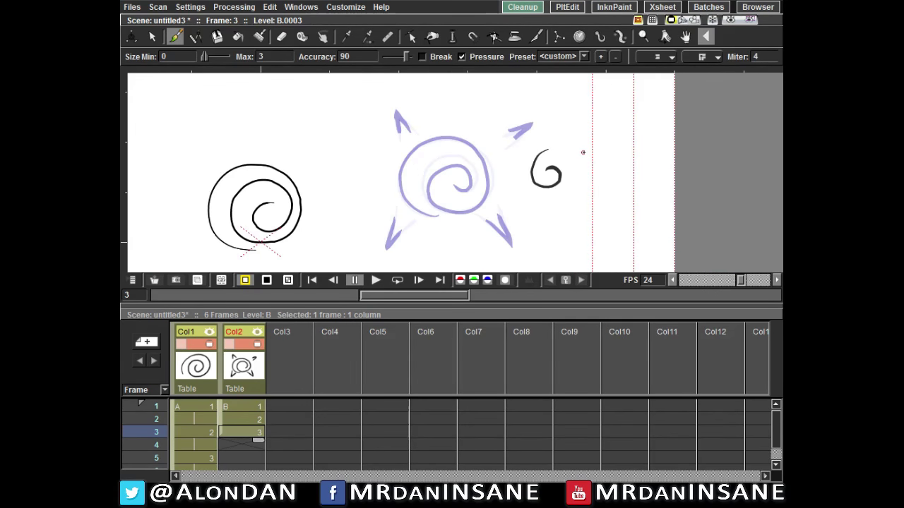
drag(582, 153, 613, 151)
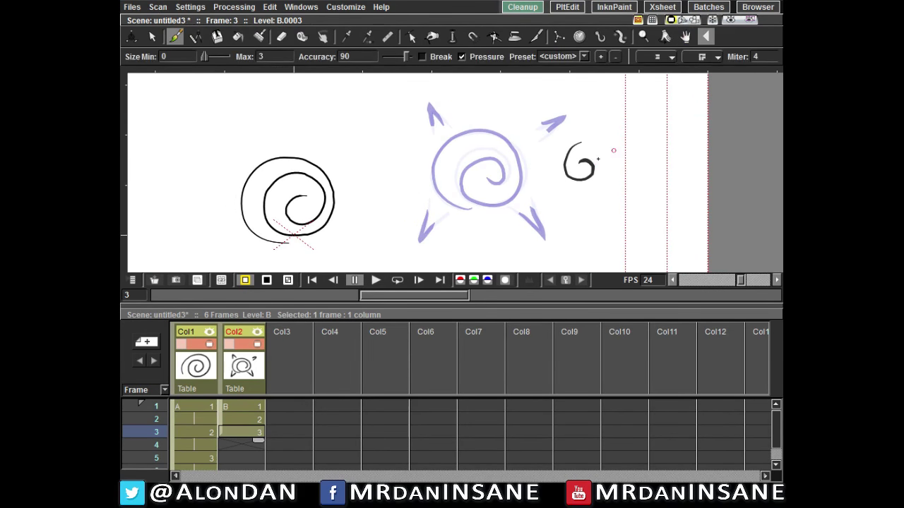